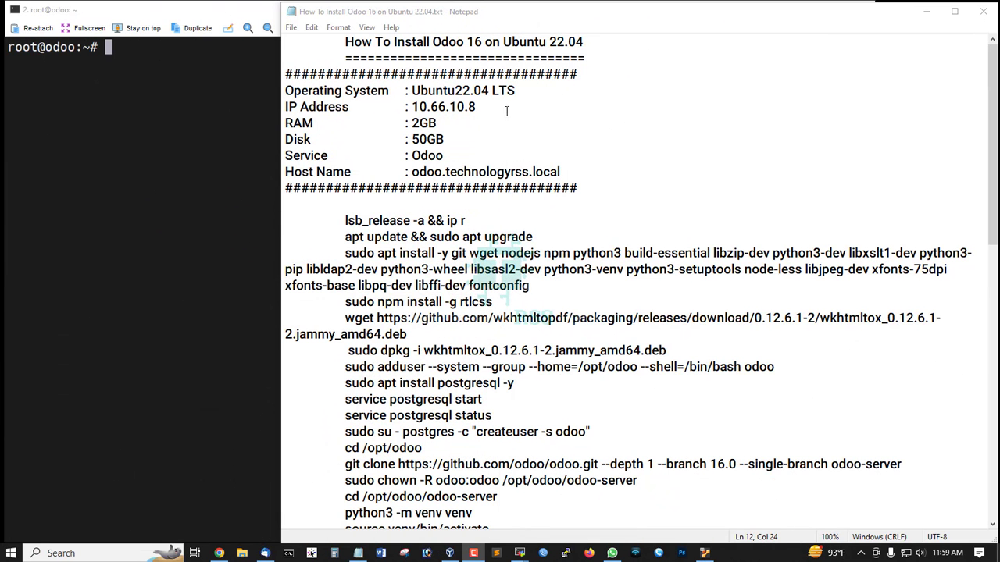
# - Point out the guide's Ubuntu 22.04 title and the server details block in the notes
pyautogui.moveTo(336, 43); pyautogui.dragTo(631, 41)
pyautogui.click(549, 43)
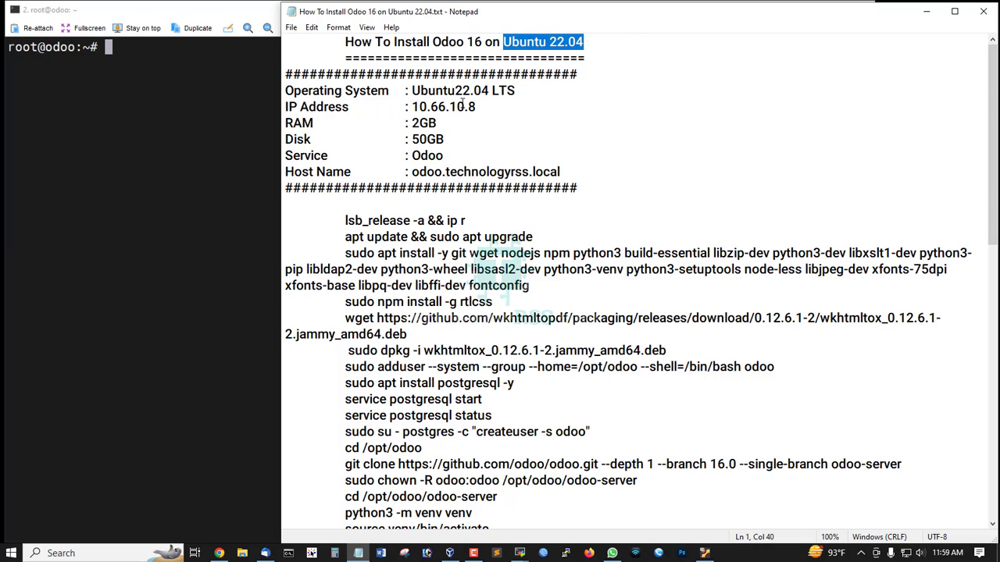
pyautogui.moveTo(305, 86); pyautogui.dragTo(578, 189)
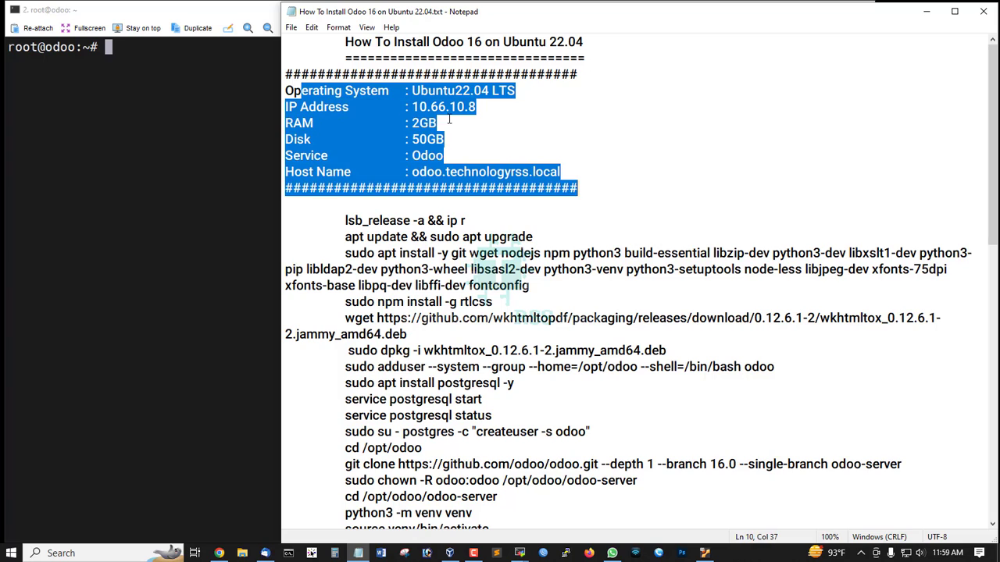
pyautogui.click(438, 107)
# - Highlight the server's OS, IP 10.66.10.8, RAM 2GB, Disk 50GB, service and host name
pyautogui.moveTo(406, 90); pyautogui.dragTo(536, 93)
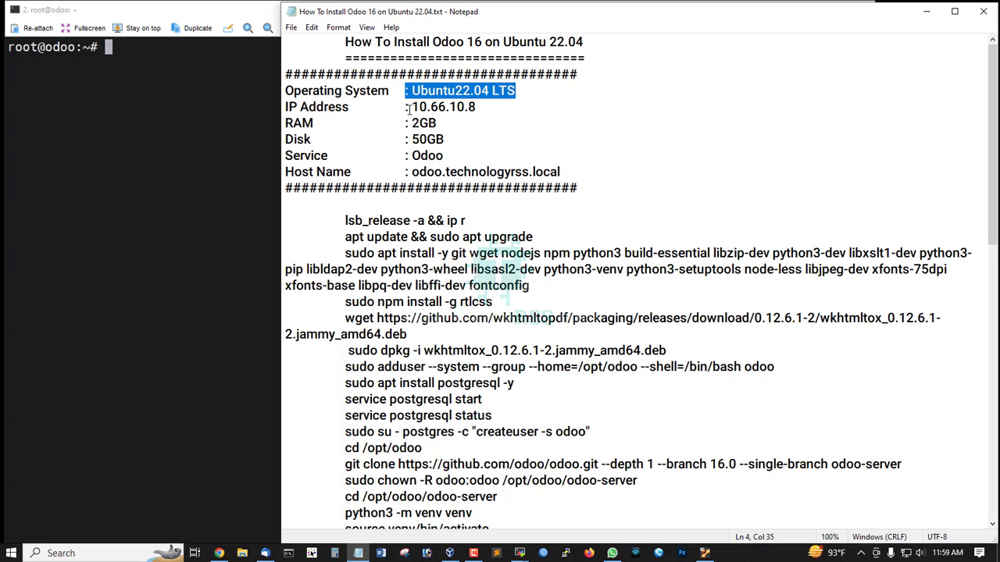
pyautogui.moveTo(352, 106); pyautogui.dragTo(508, 107)
pyautogui.click(458, 117)
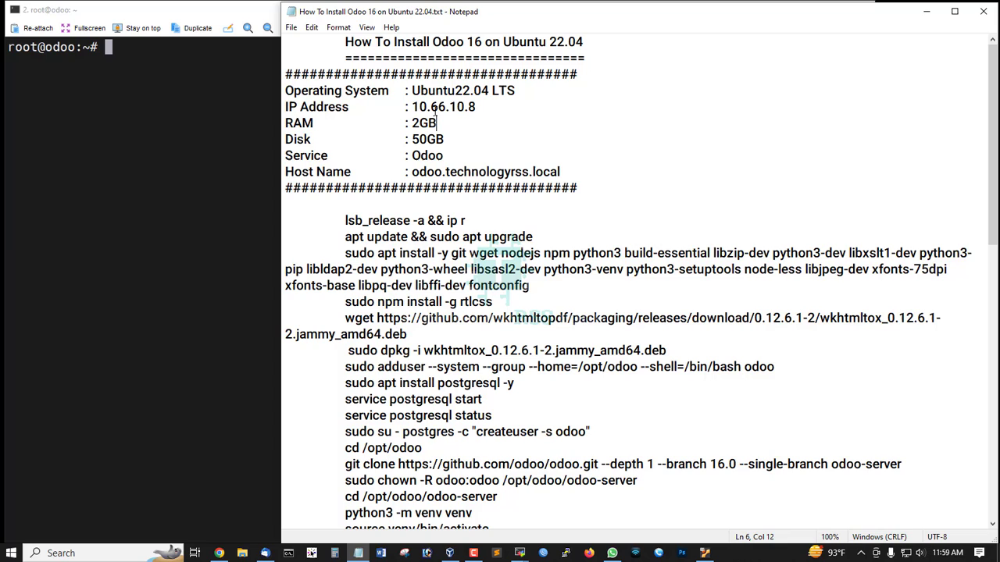
pyautogui.moveTo(412, 107); pyautogui.dragTo(478, 107)
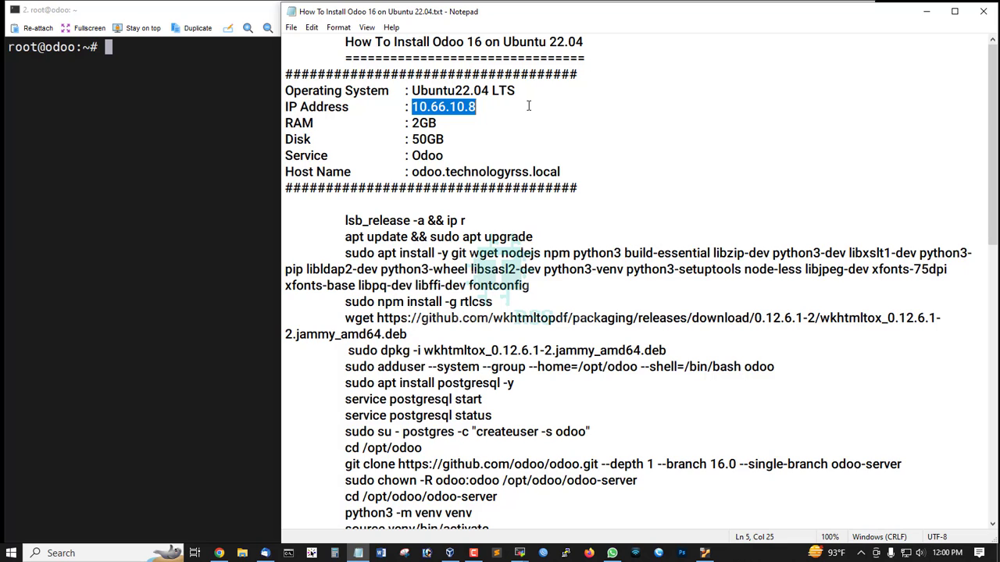
pyautogui.click(336, 127)
pyautogui.keyDown('shift'); pyautogui.click(446, 125); pyautogui.keyUp('shift')
pyautogui.click(307, 139)
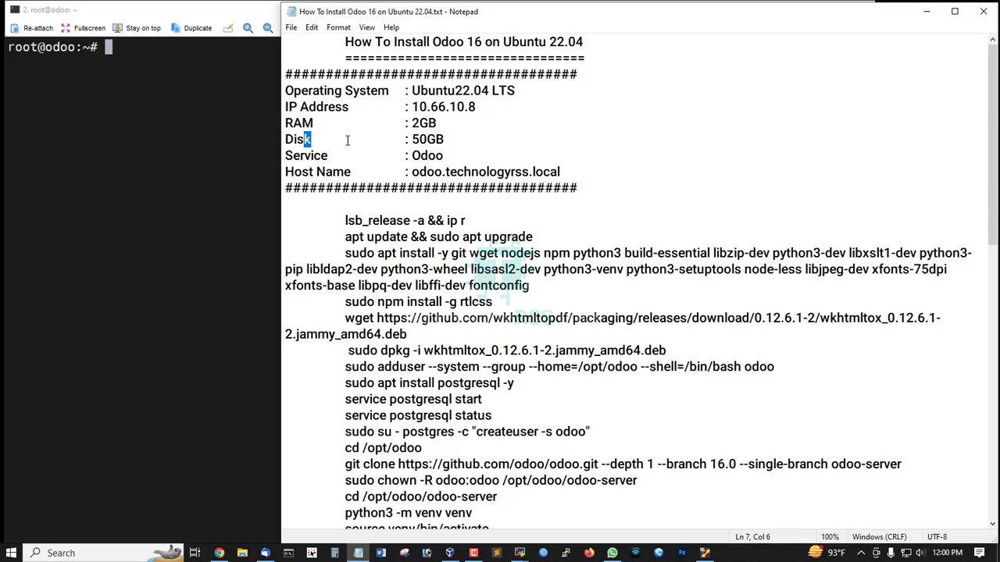
pyautogui.keyDown('shift'); pyautogui.click(446, 141); pyautogui.keyUp('shift')
pyautogui.moveTo(319, 155); pyautogui.dragTo(583, 172)
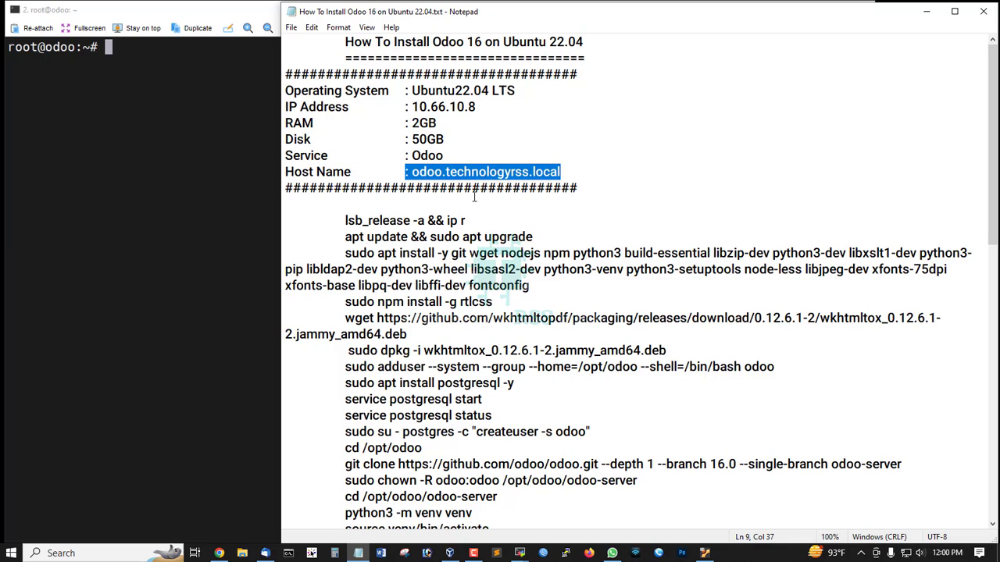
# - Run 'lsb_release -a && ip r' and confirm Ubuntu 22.04 at address 10.66.10.8
pyautogui.moveTo(341, 220); pyautogui.dragTo(550, 221)
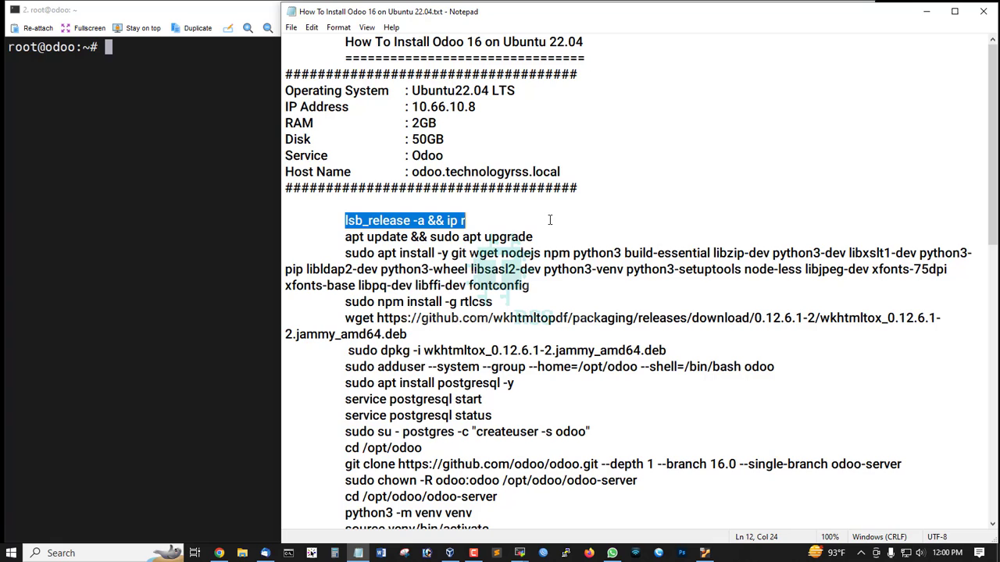
pyautogui.hotkey('ctrl', 'c')
pyautogui.rightClick(186, 149)
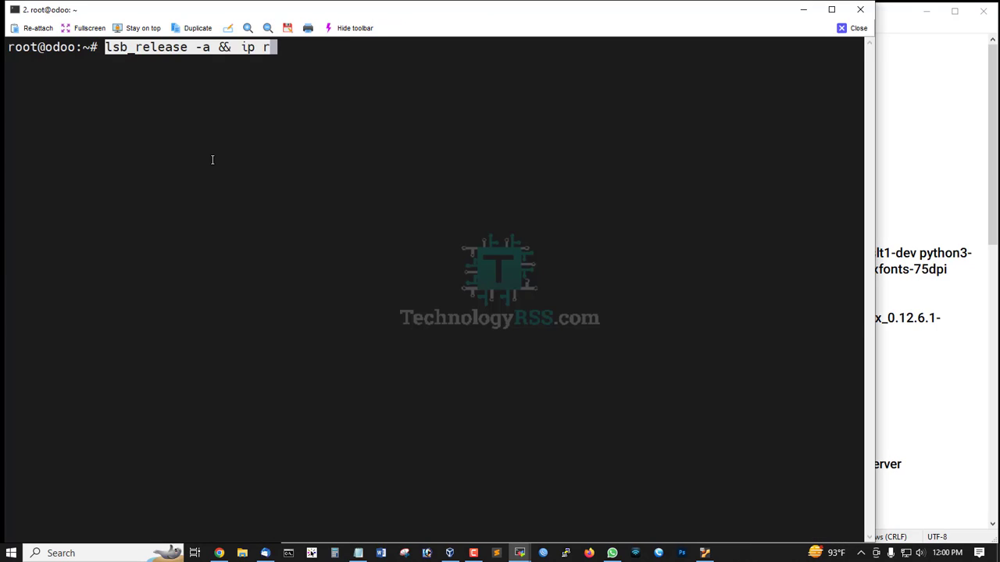
pyautogui.press('Return')
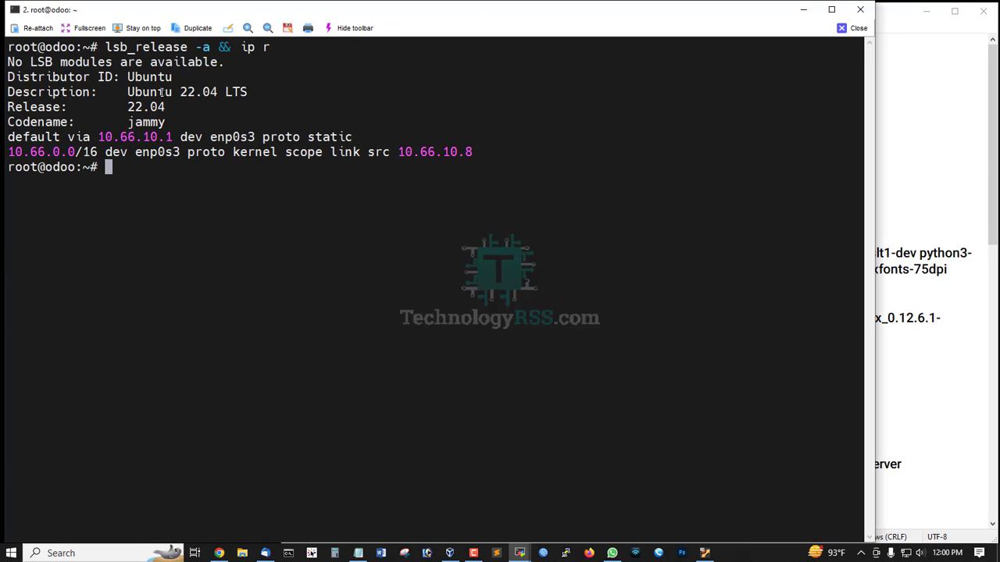
pyautogui.moveTo(128, 92); pyautogui.dragTo(231, 92)
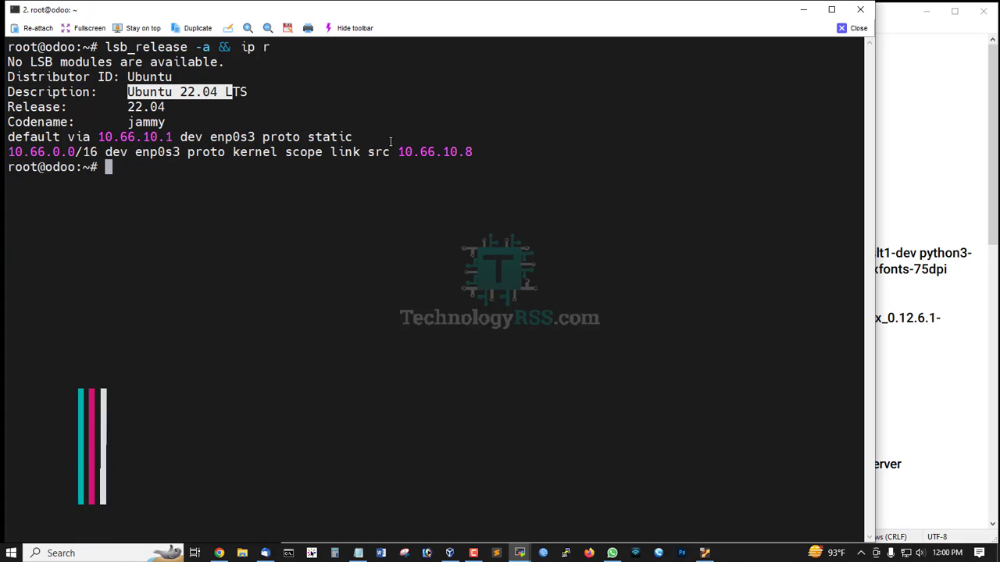
pyautogui.moveTo(398, 151); pyautogui.dragTo(472, 152)
# - Run 'apt update && sudo apt upgrade' on the server, then clear the terminal
pyautogui.click(974, 211)
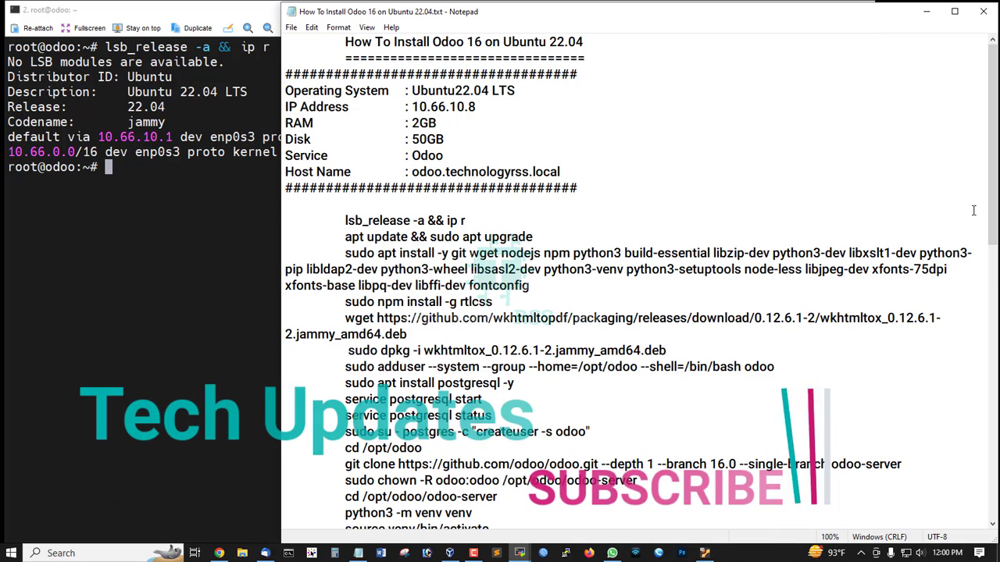
pyautogui.moveTo(344, 237); pyautogui.dragTo(560, 237)
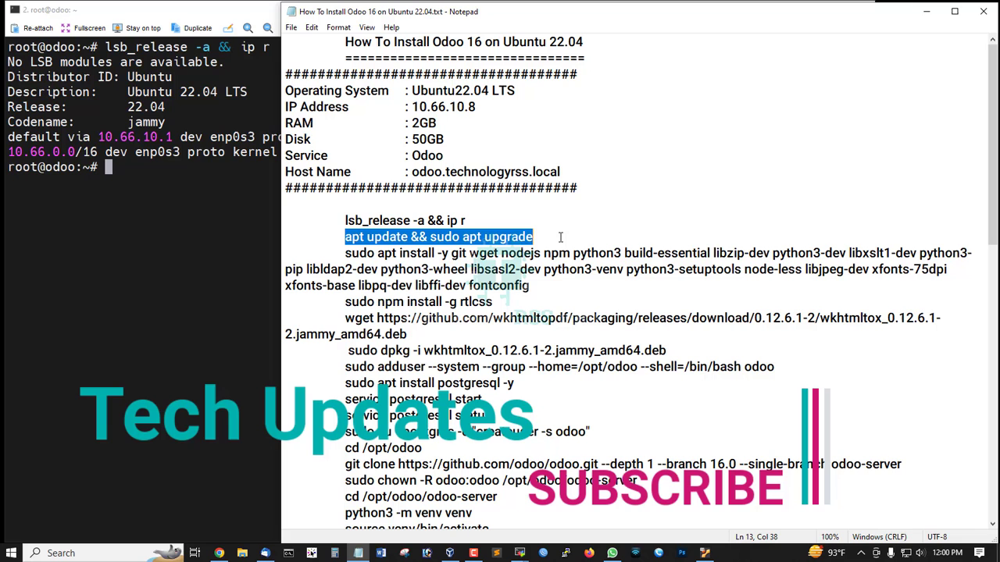
pyautogui.hotkey('ctrl', 'c')
pyautogui.rightClick(182, 184)
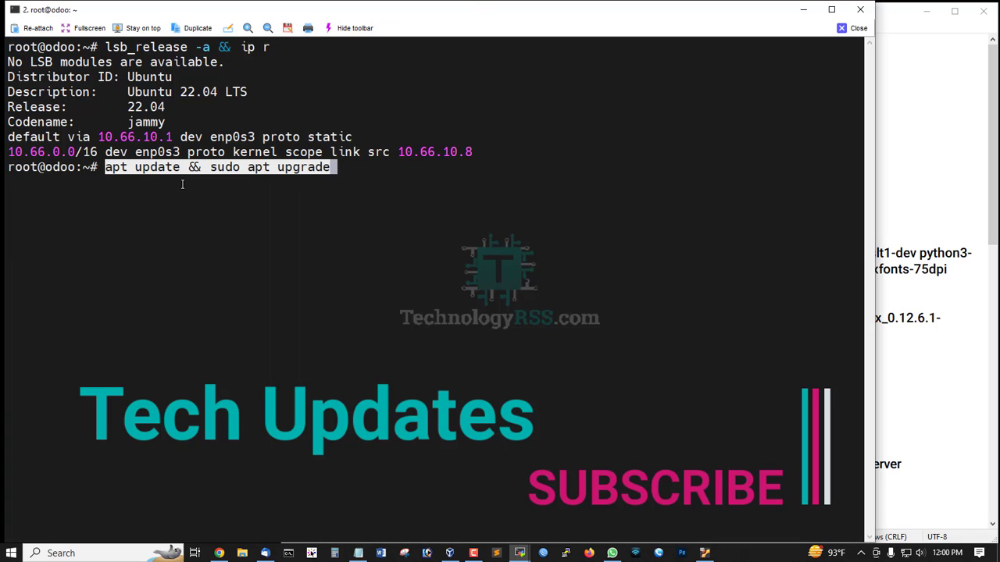
pyautogui.hotkey('ctrl', 'l')
pyautogui.press('Return')
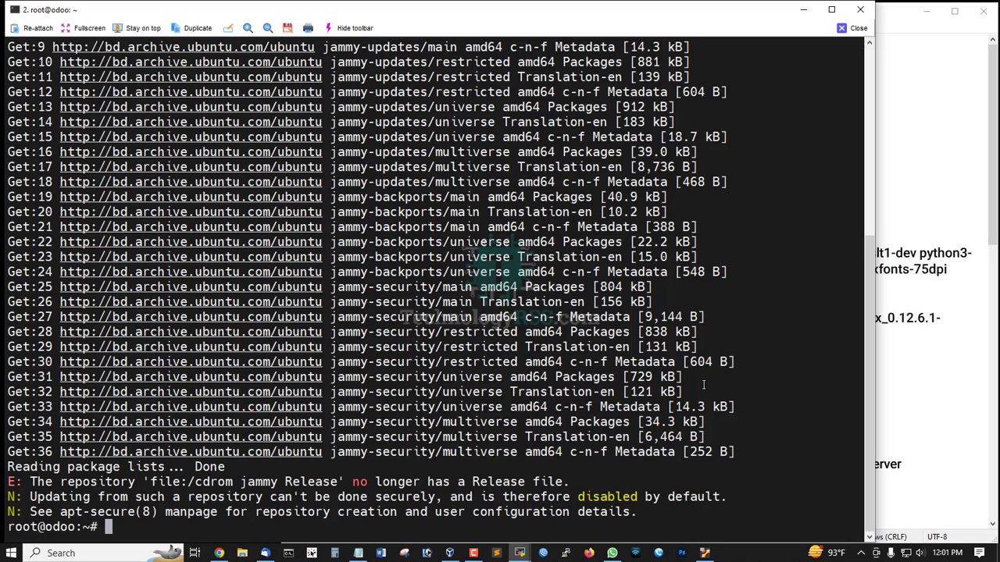
pyautogui.hotkey('ctrl', 'l')
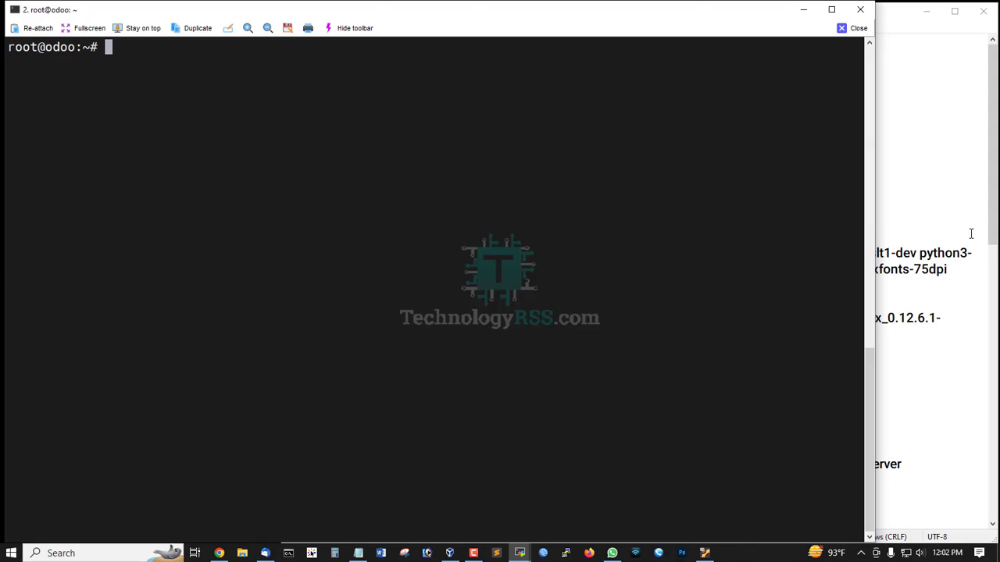
# - Run the 'sudo apt install -y git wget nodejs npm python3 …' command and accept the service restarts
pyautogui.click(987, 219)
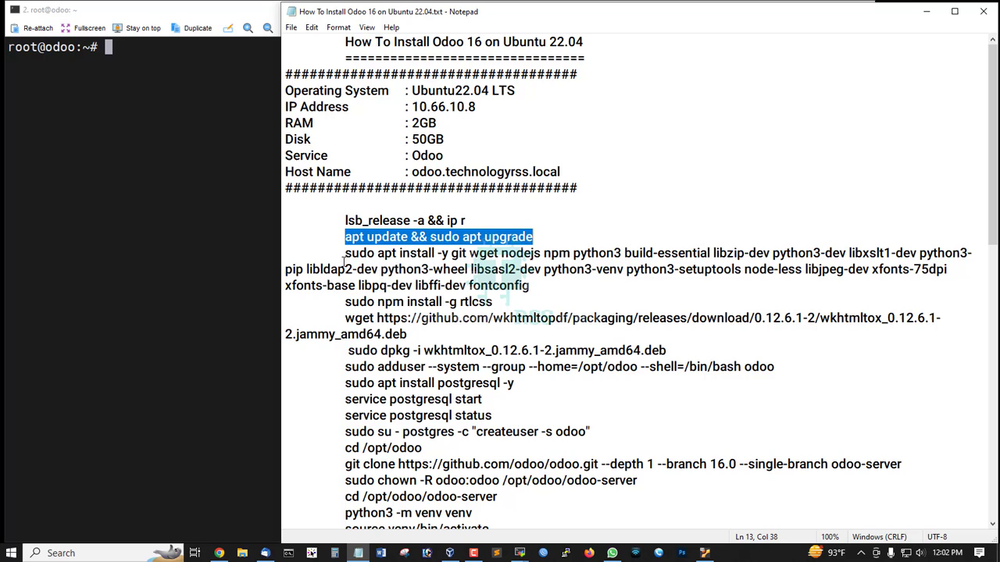
pyautogui.moveTo(344, 253); pyautogui.dragTo(547, 286)
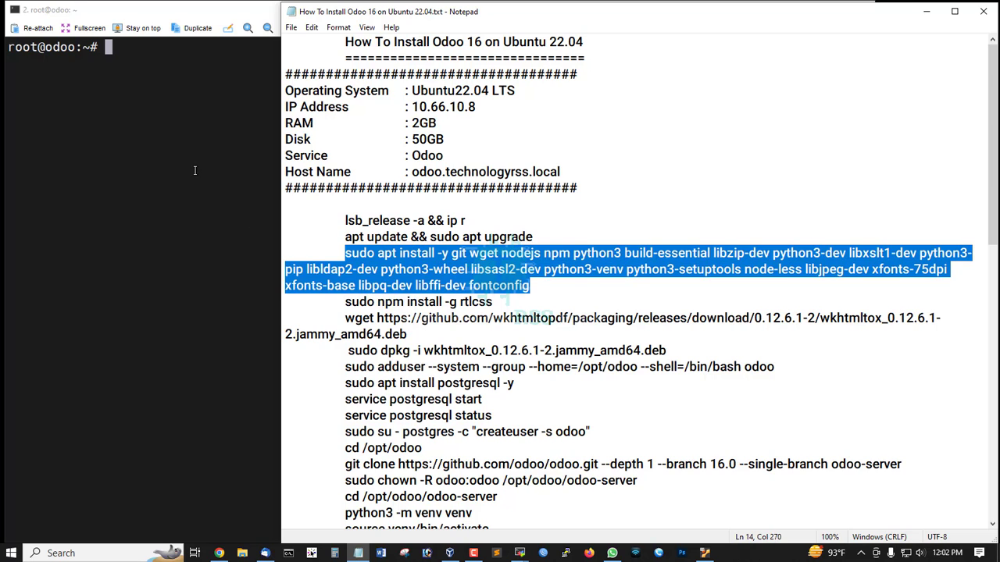
pyautogui.click(238, 186)
pyautogui.rightClick(237, 186)
pyautogui.press('Return')
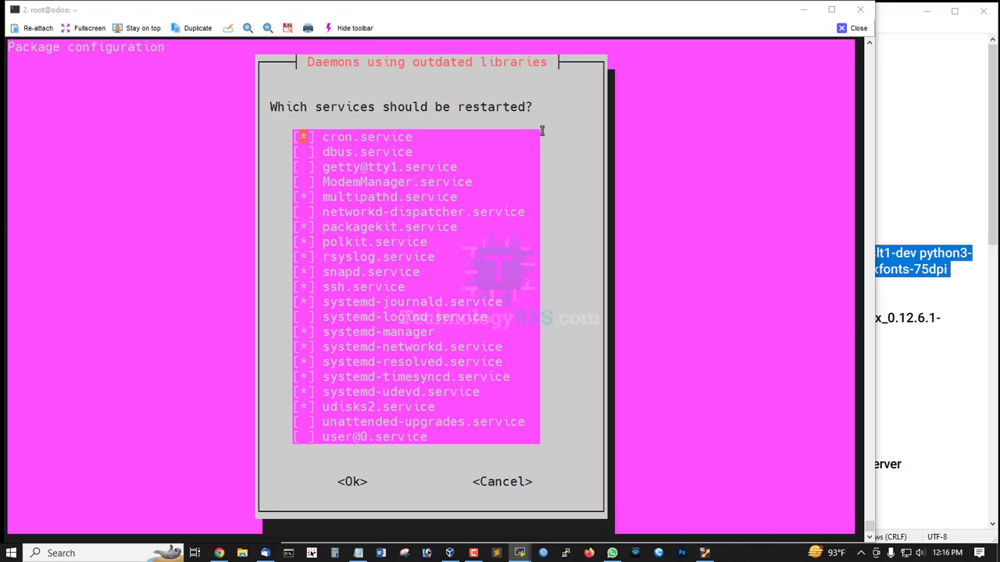
pyautogui.press('Tab')
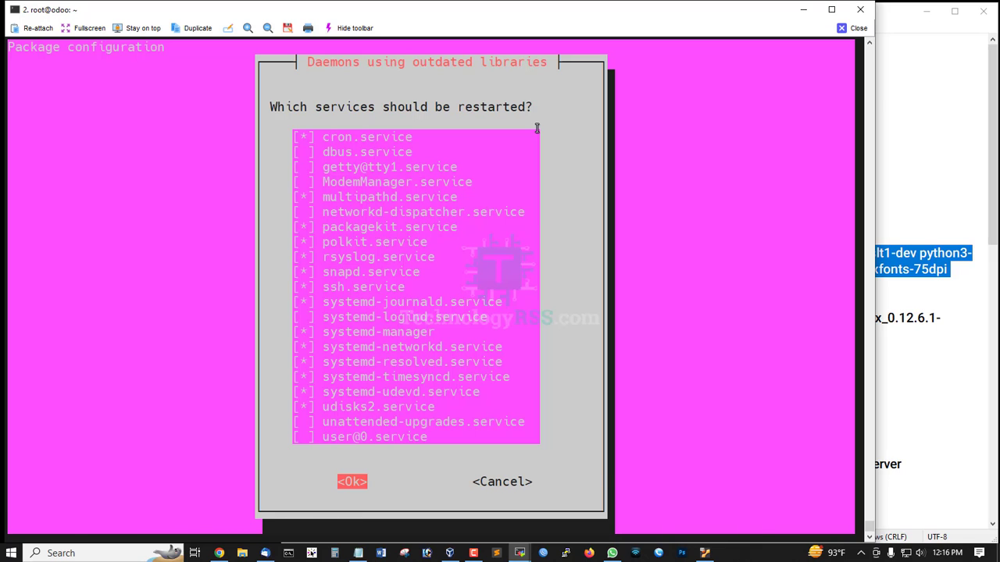
pyautogui.press('Return')
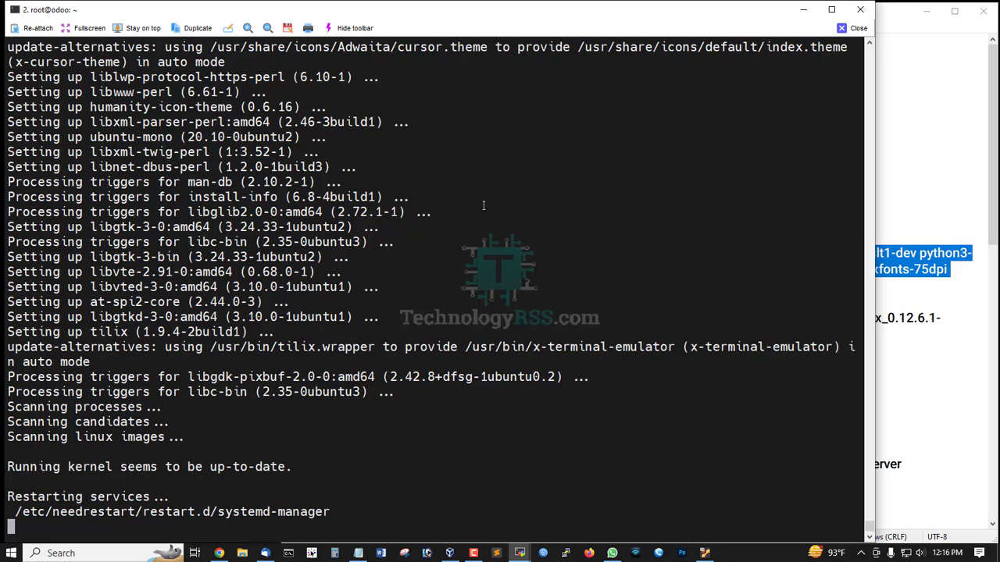
# - Select the rtlcss install command in the notes
pyautogui.click(992, 215)
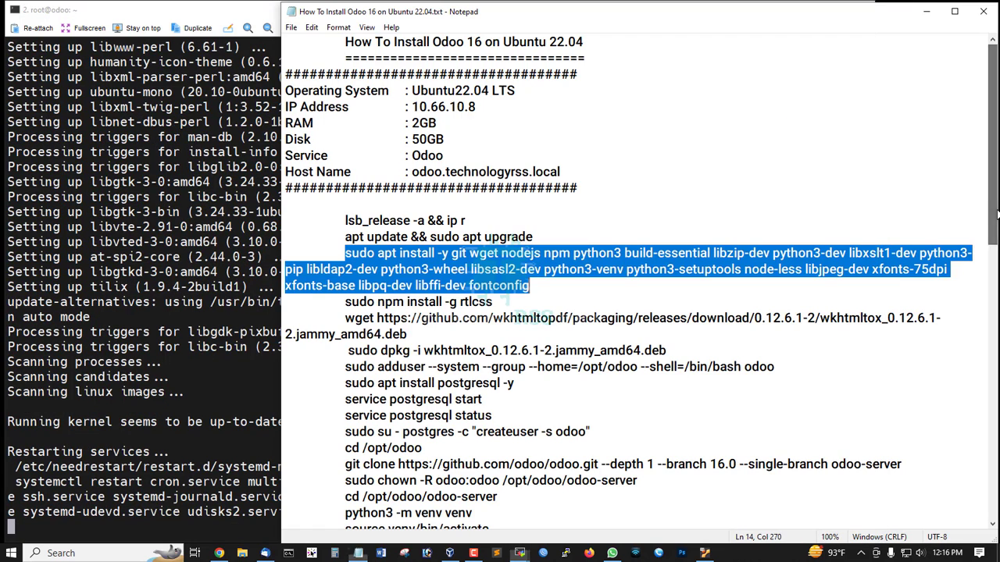
pyautogui.scroll(-1, 469, 301)
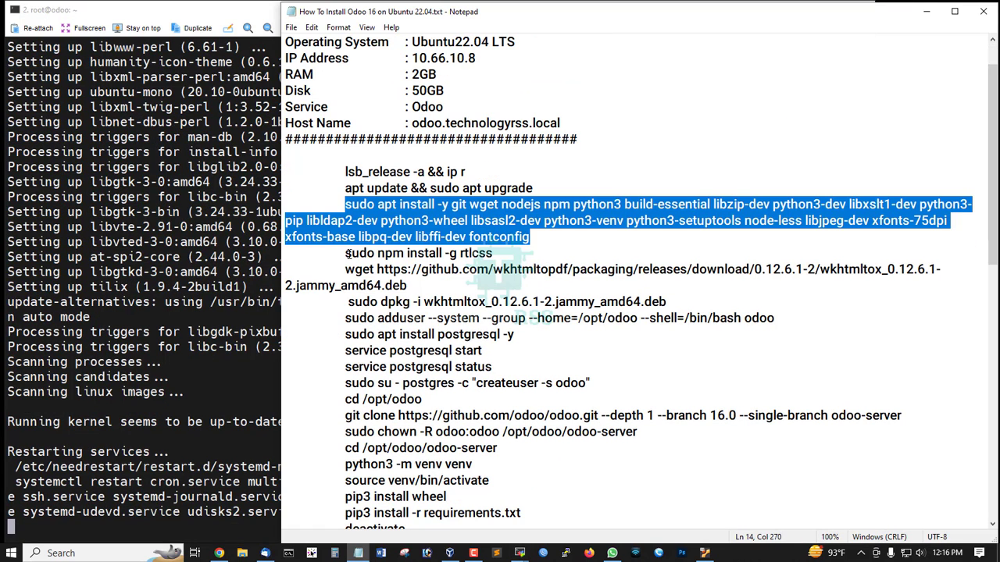
pyautogui.click(337, 252)
pyautogui.moveTo(337, 252); pyautogui.dragTo(541, 251)
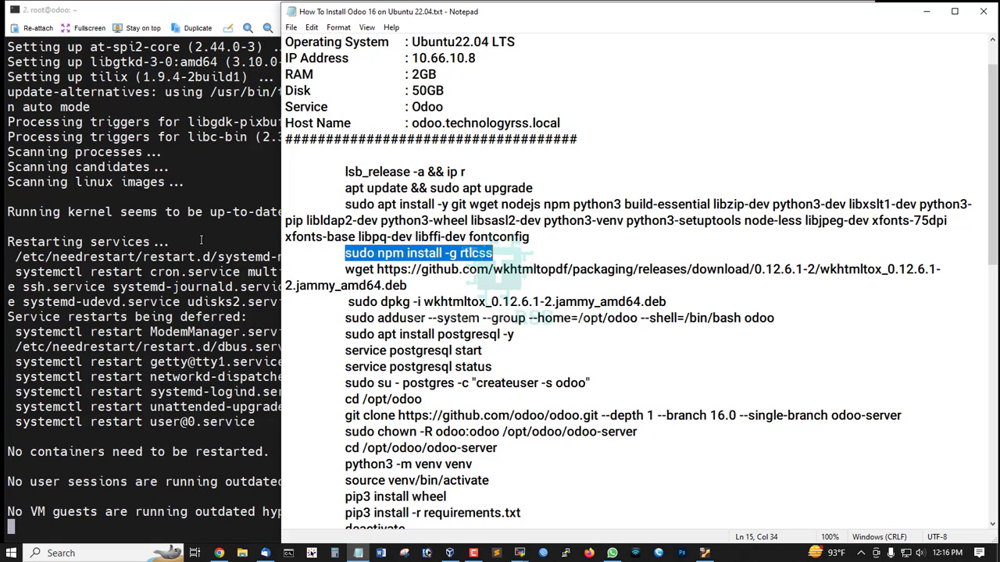
# - Run the rtlcss install command in the terminal
pyautogui.click(201, 240)
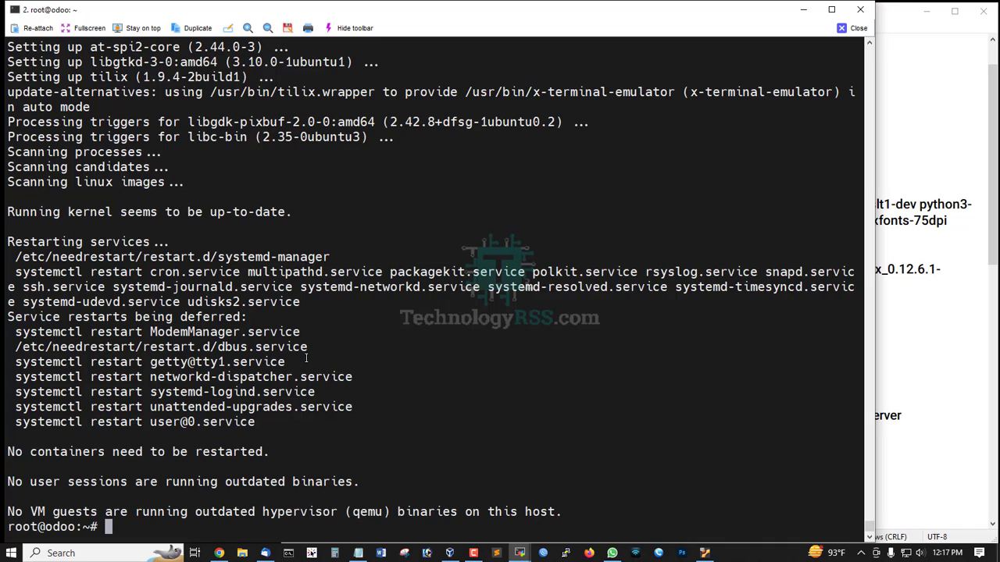
pyautogui.hotkey('ctrl', 'l')
pyautogui.rightClick(319, 300)
pyautogui.press('Return')
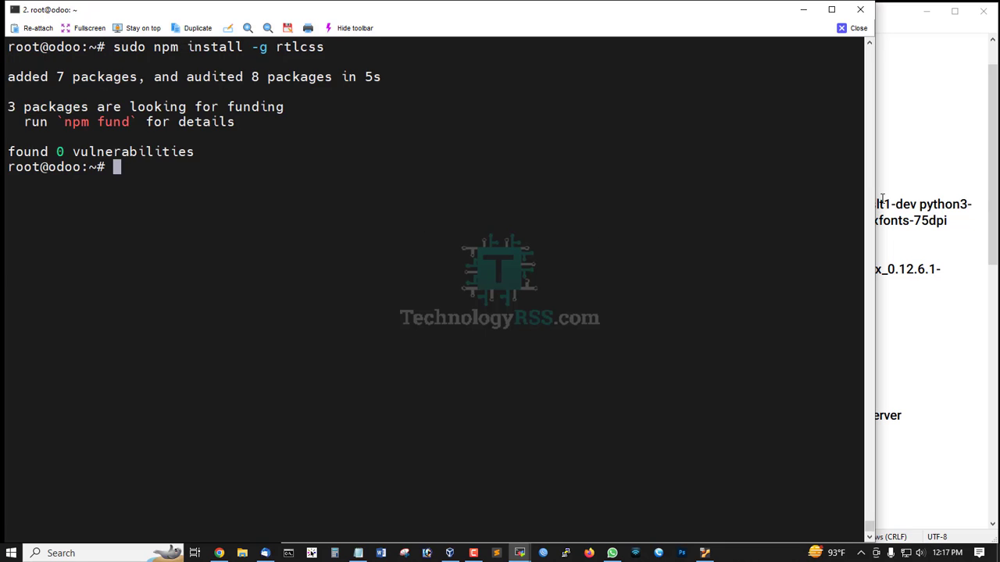
# - Run the wget command to download wkhtmltox_0.12.6.1-2.jammy_amd64.deb
pyautogui.click(987, 195)
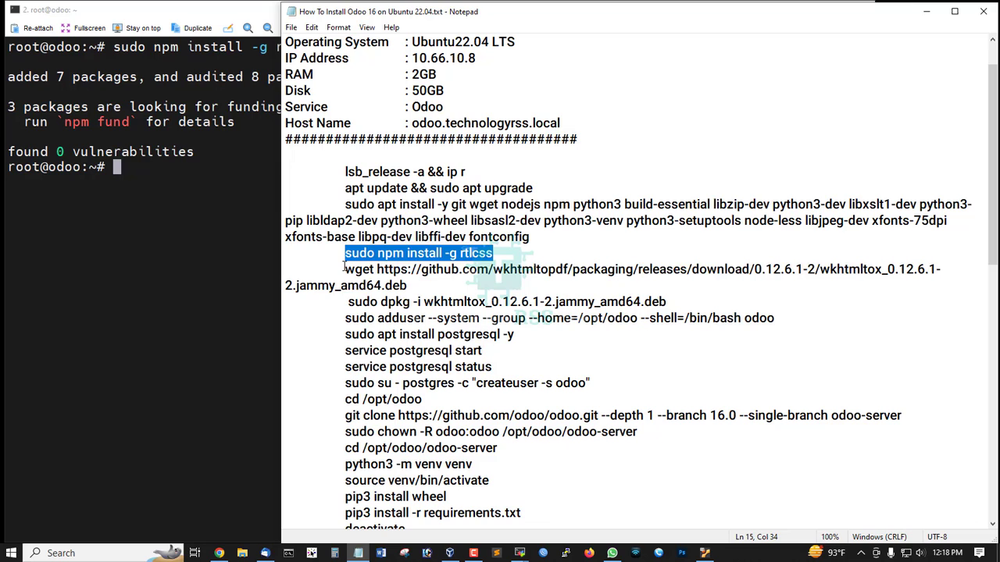
pyautogui.moveTo(344, 268); pyautogui.dragTo(441, 283)
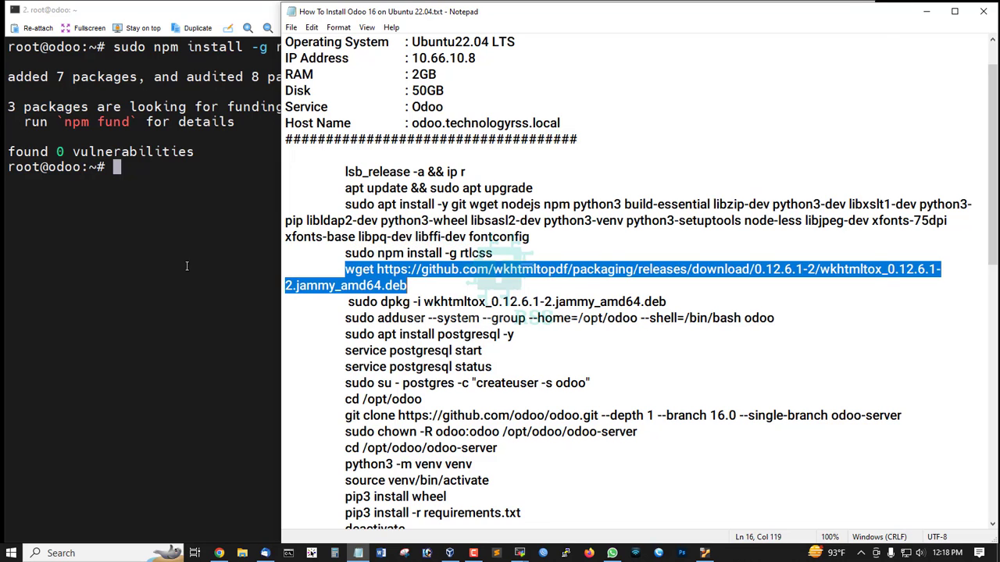
pyautogui.click(242, 220)
pyautogui.rightClick(242, 221)
pyautogui.hotkey('ctrl', 'l')
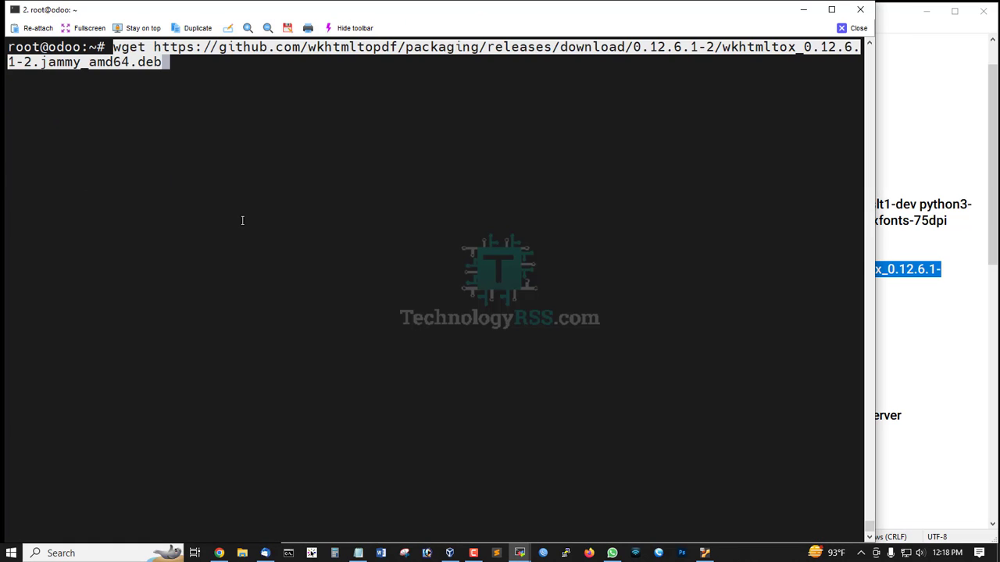
pyautogui.press('Return')
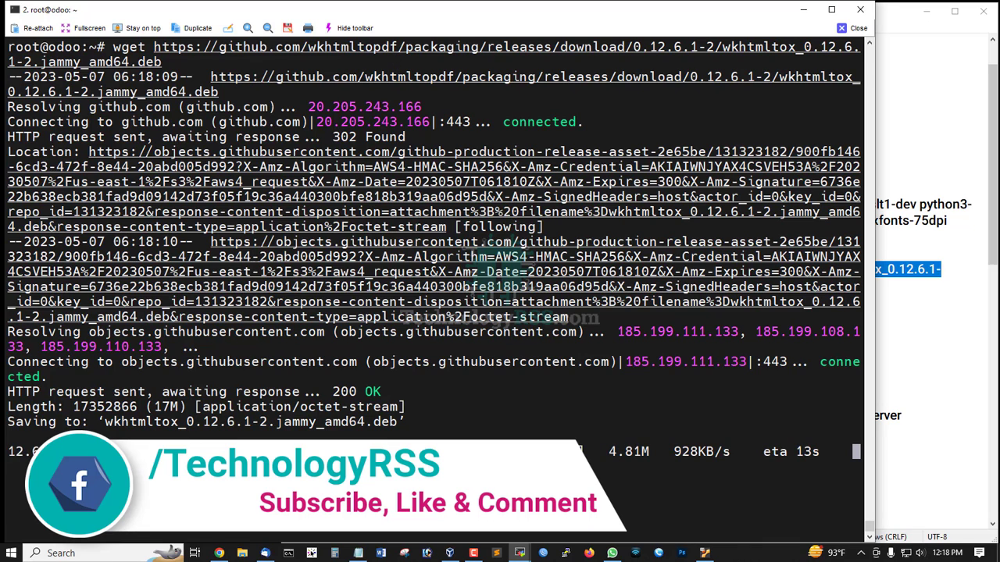
pyautogui.hotkey('alt', 'Tab')
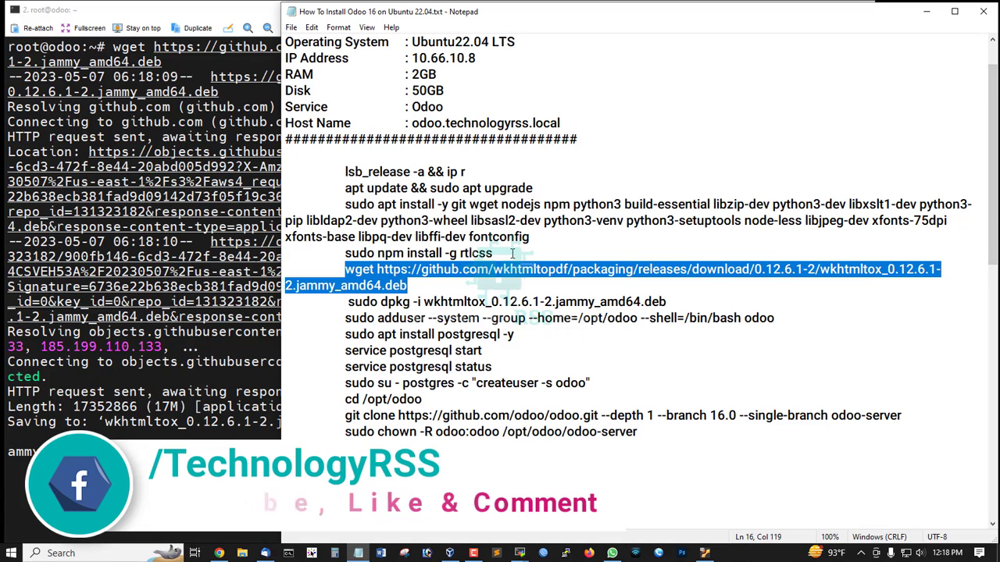
pyautogui.hotkey('alt', 'Tab')
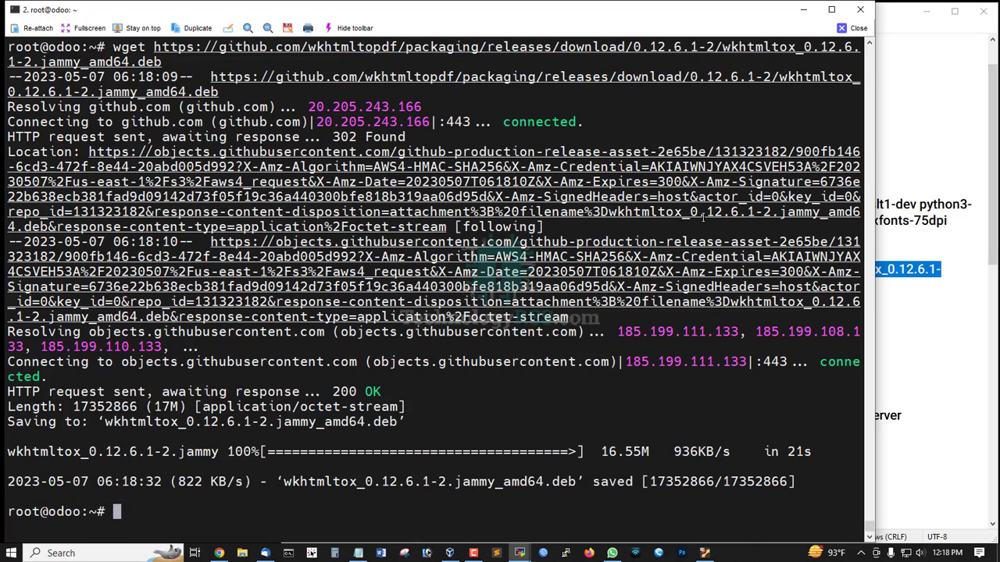
# - Install the package with 'sudo dpkg -i wkhtmltox_0.12.6.1-2.jammy_amd64.deb'
pyautogui.click(993, 214)
pyautogui.scroll(-2, 414, 265)
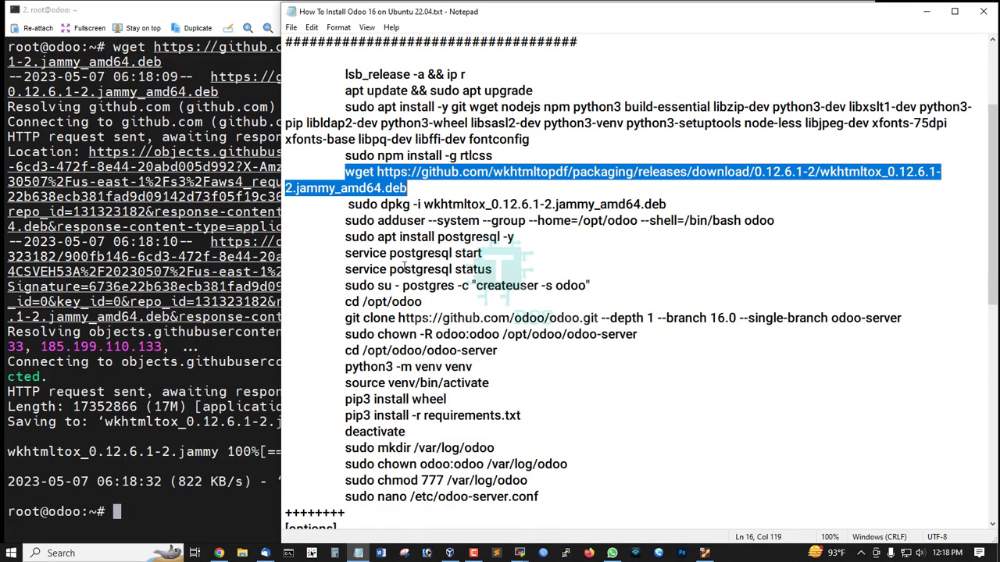
pyautogui.click(346, 205)
pyautogui.press('BackSpace')
pyautogui.moveTo(345, 204); pyautogui.dragTo(707, 204)
pyautogui.hotkey('ctrl', 'c')
pyautogui.click(200, 251)
pyautogui.rightClick(201, 251)
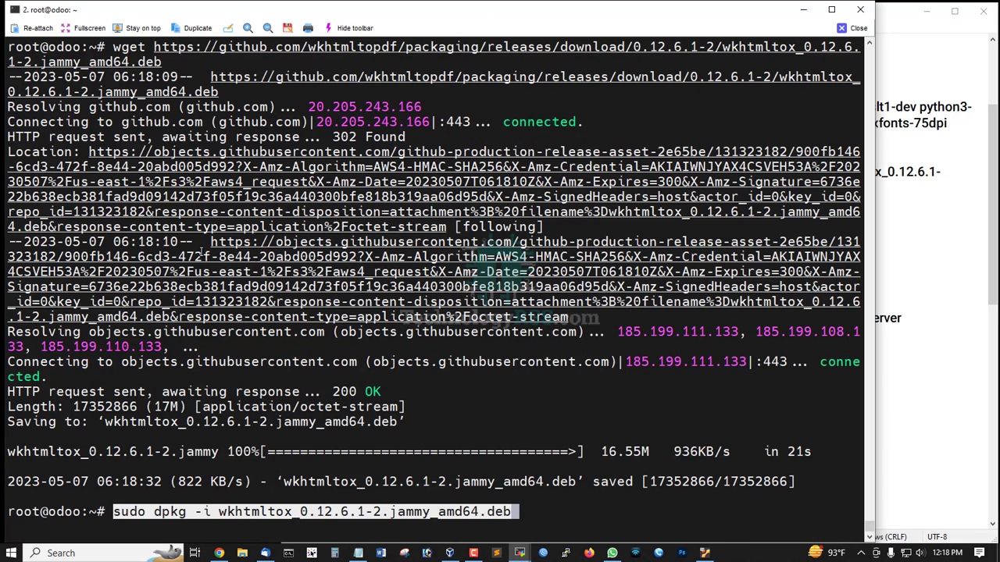
pyautogui.hotkey('ctrl', 'l')
pyautogui.press('Return')
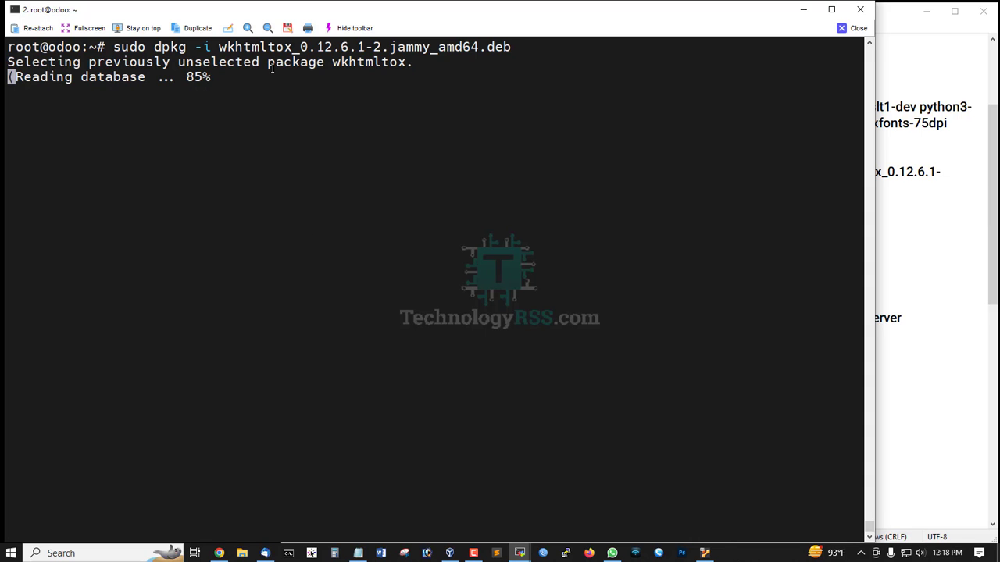
pyautogui.moveTo(349, 49); pyautogui.dragTo(511, 49)
pyautogui.click(511, 48)
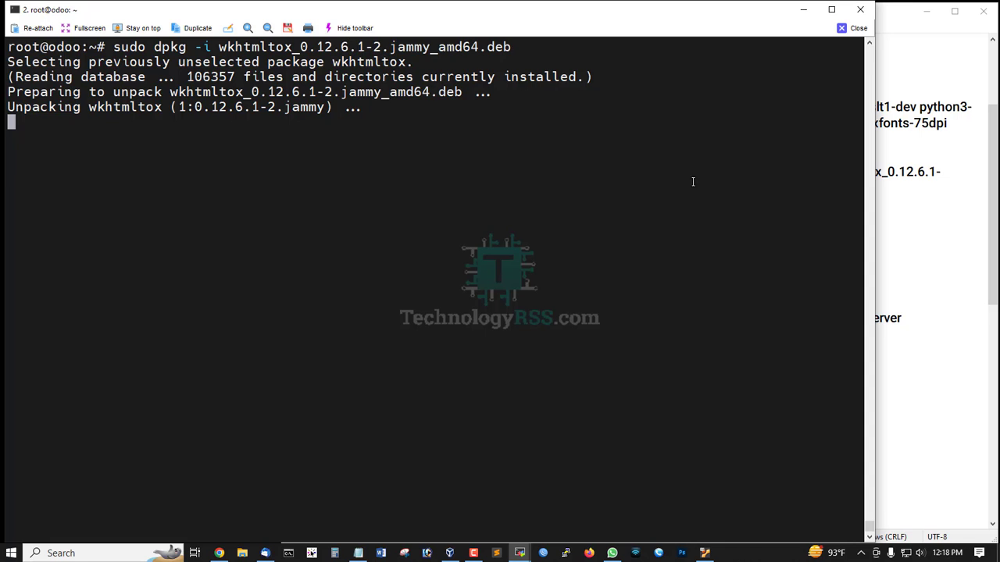
# - Run the adduser command creating the odoo system user and group with home /opt/odoo
pyautogui.click(994, 225)
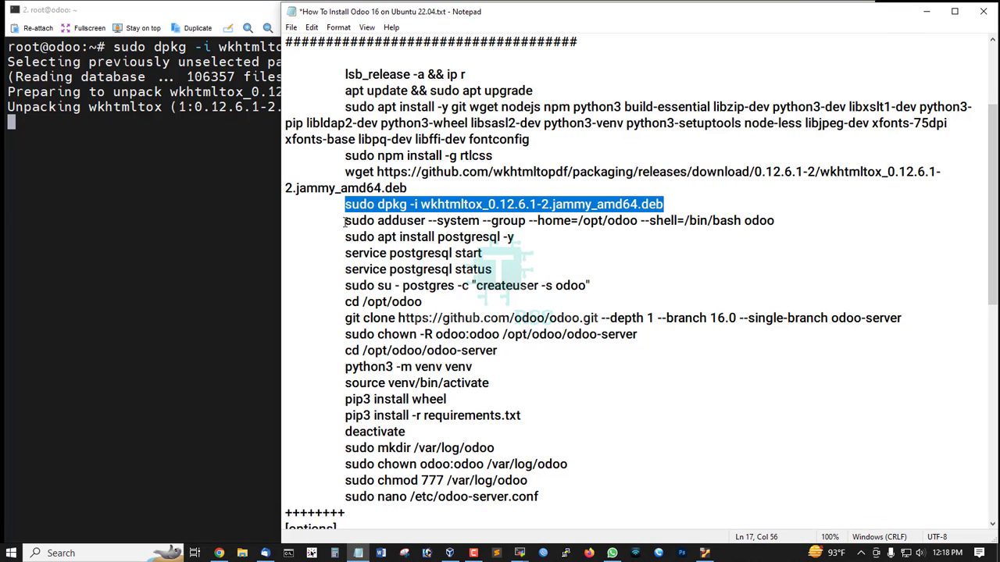
pyautogui.moveTo(345, 222); pyautogui.dragTo(801, 220)
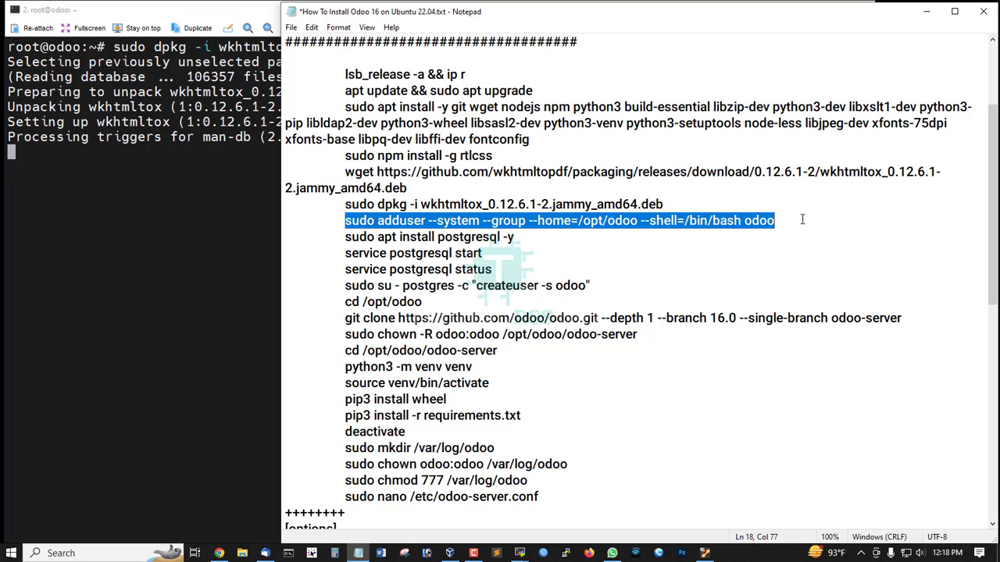
pyautogui.rightClick(194, 219)
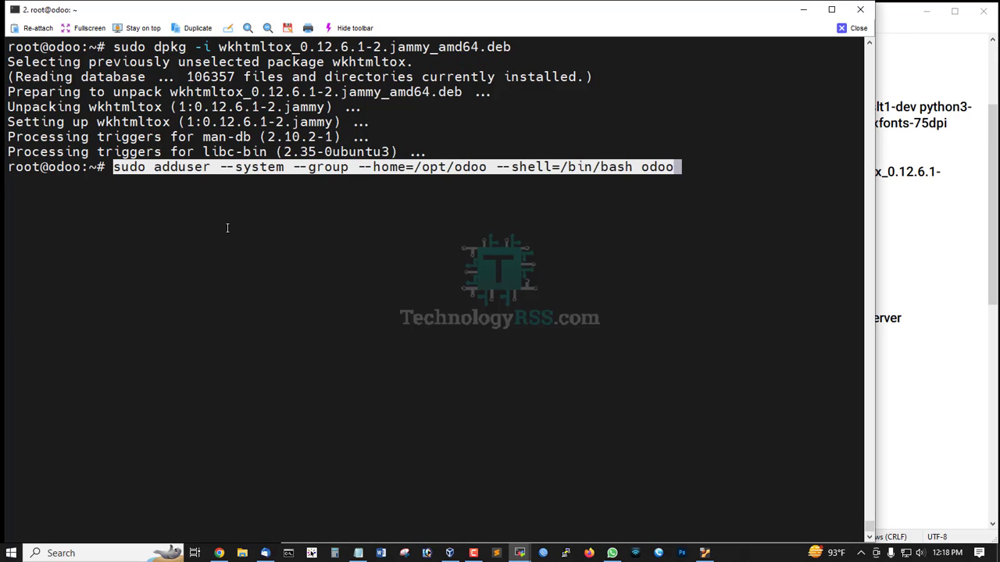
pyautogui.press('Return')
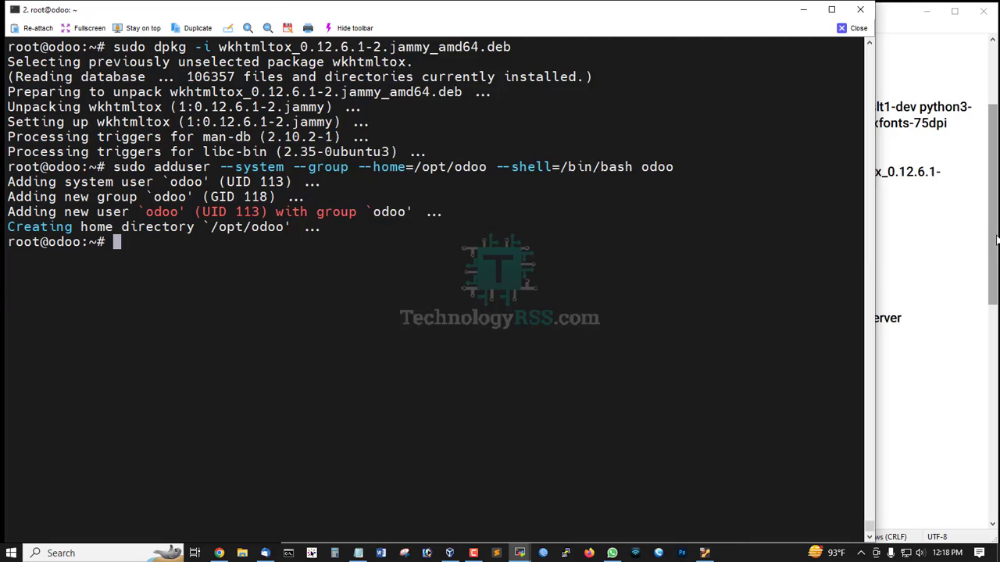
# - Run 'sudo apt install postgresql -y' and accept <Ok> in the restart-services dialog
pyautogui.click(993, 234)
pyautogui.moveTo(336, 237); pyautogui.dragTo(542, 237)
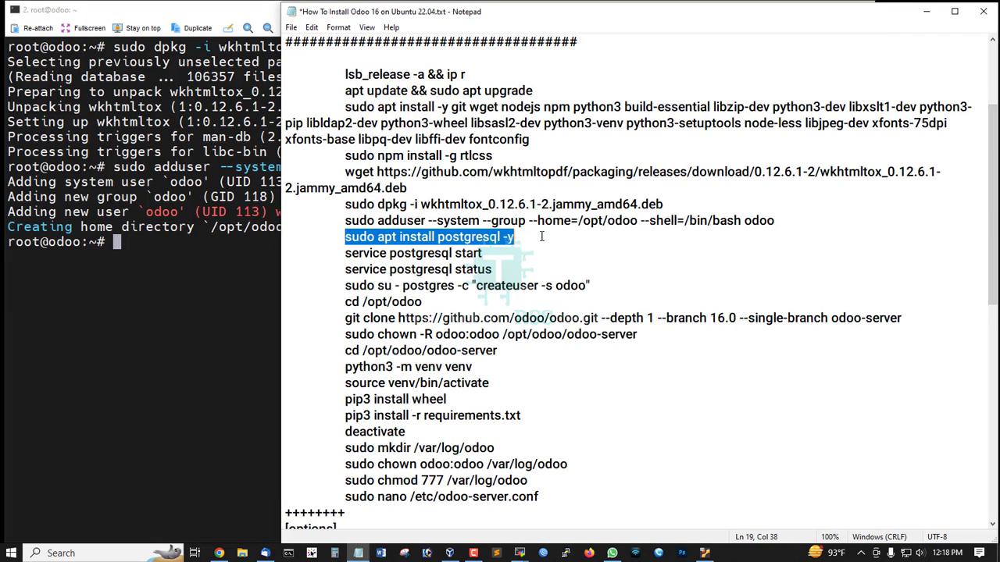
pyautogui.hotkey('ctrl', 'c')
pyautogui.rightClick(186, 280)
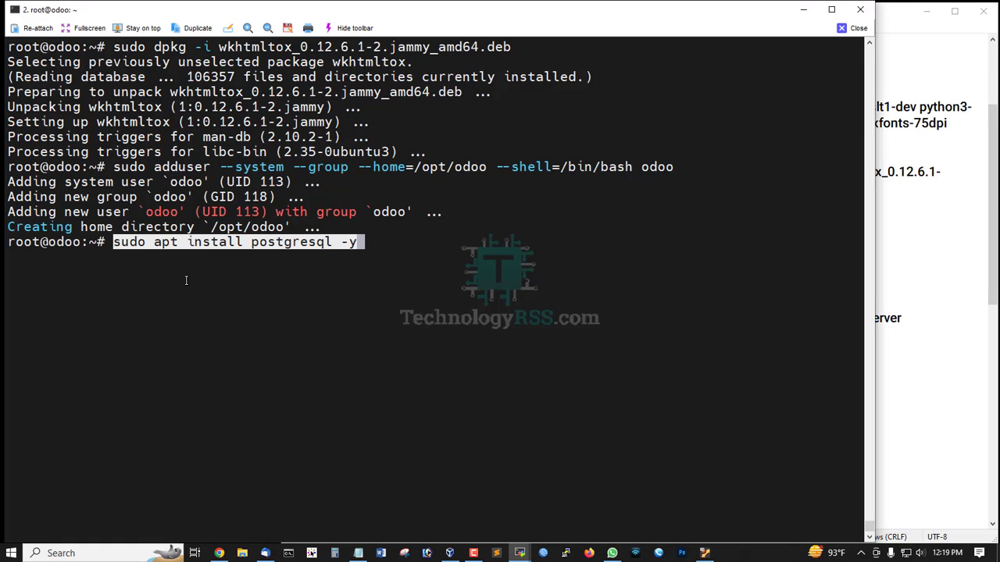
pyautogui.hotkey('ctrl', 'l')
pyautogui.press('Return')
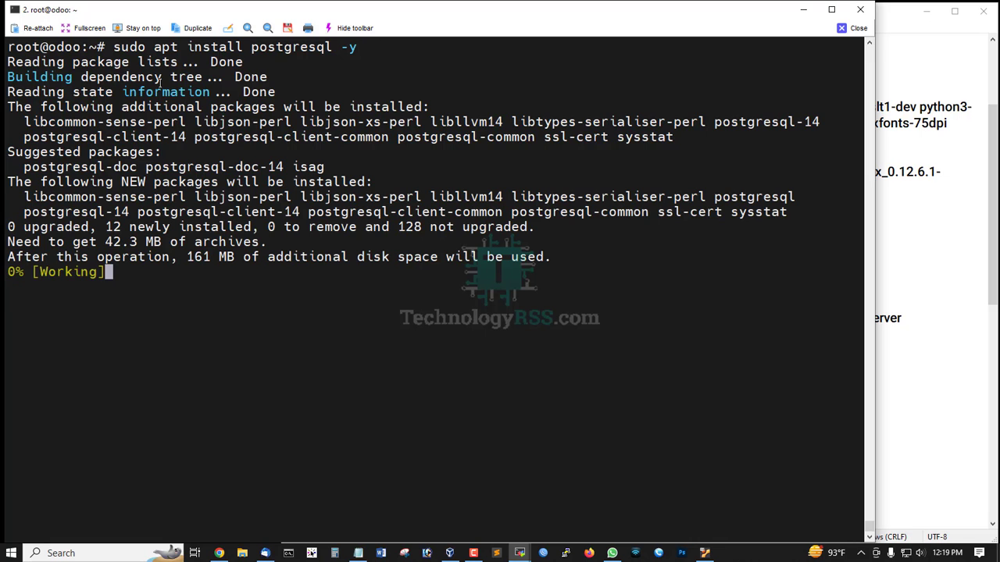
pyautogui.doubleClick(288, 47)
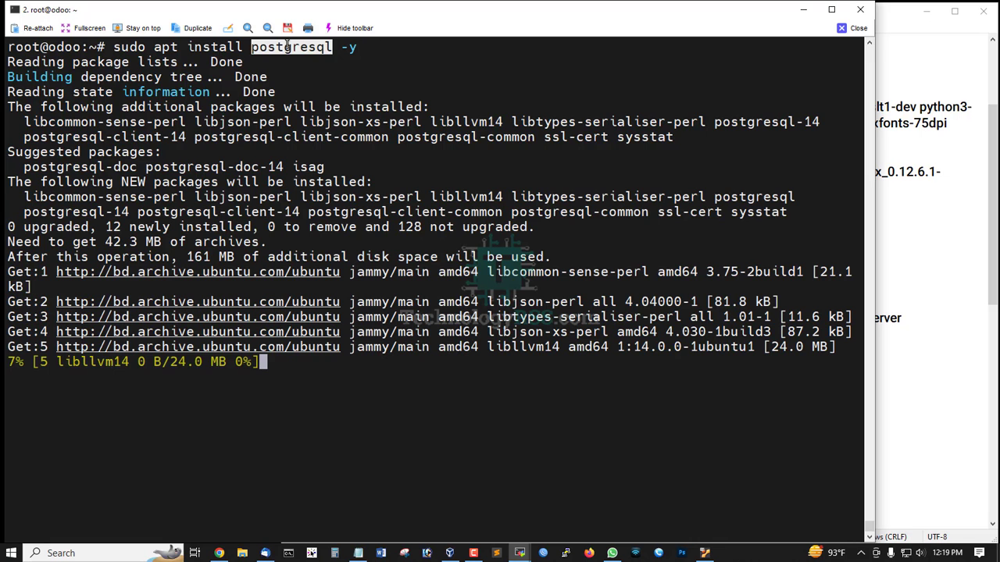
pyautogui.click(287, 111)
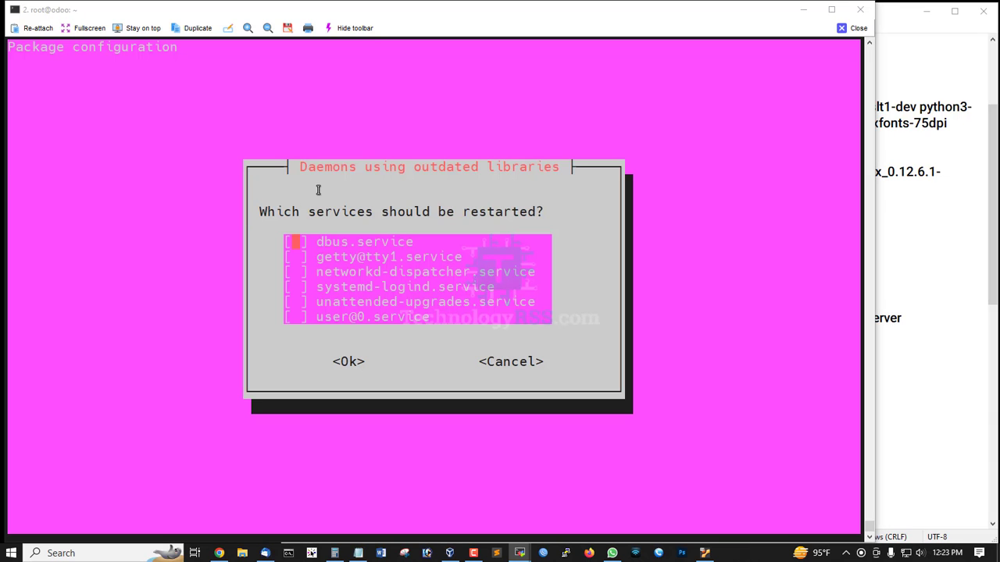
pyautogui.press('Tab')
pyautogui.press('Return')
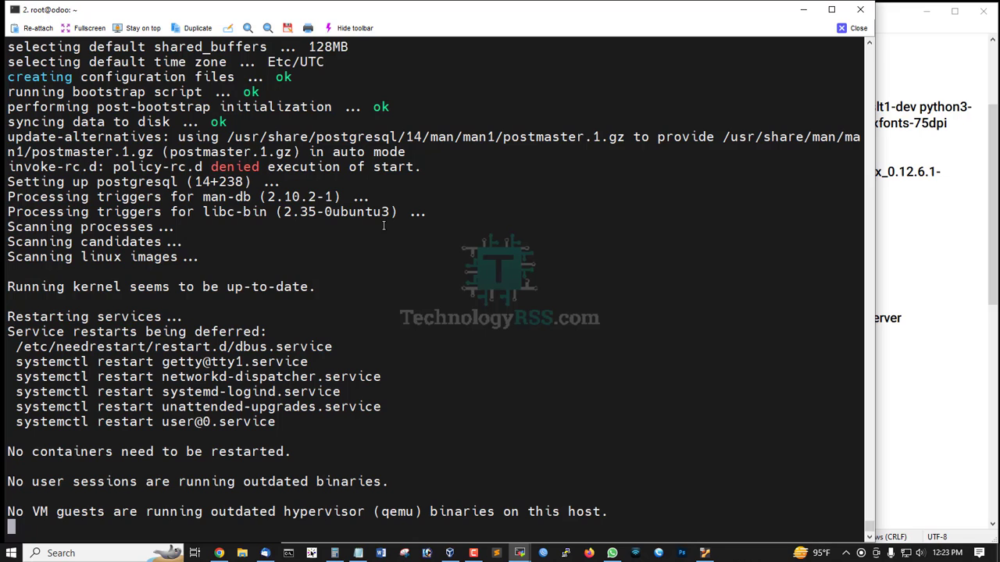
# - Start the database with 'service postgresql start'
pyautogui.hotkey('alt', 'Tab')
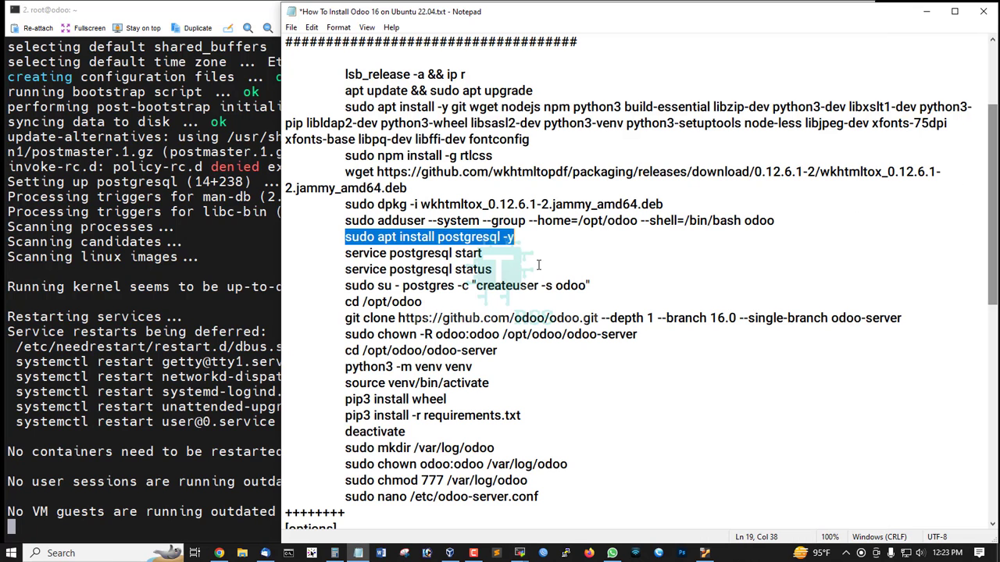
pyautogui.scroll(-1, 494, 267)
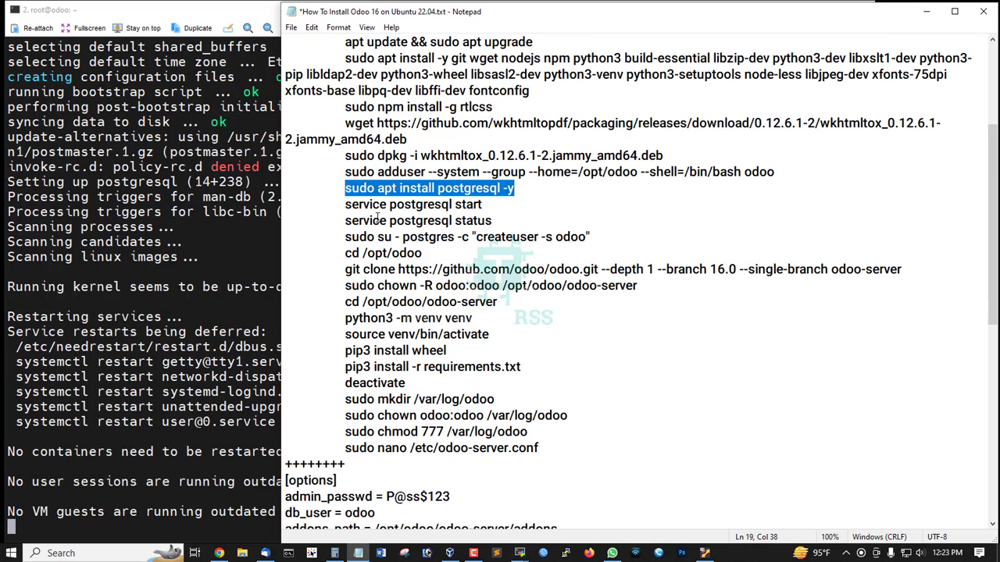
pyautogui.moveTo(343, 205); pyautogui.dragTo(517, 207)
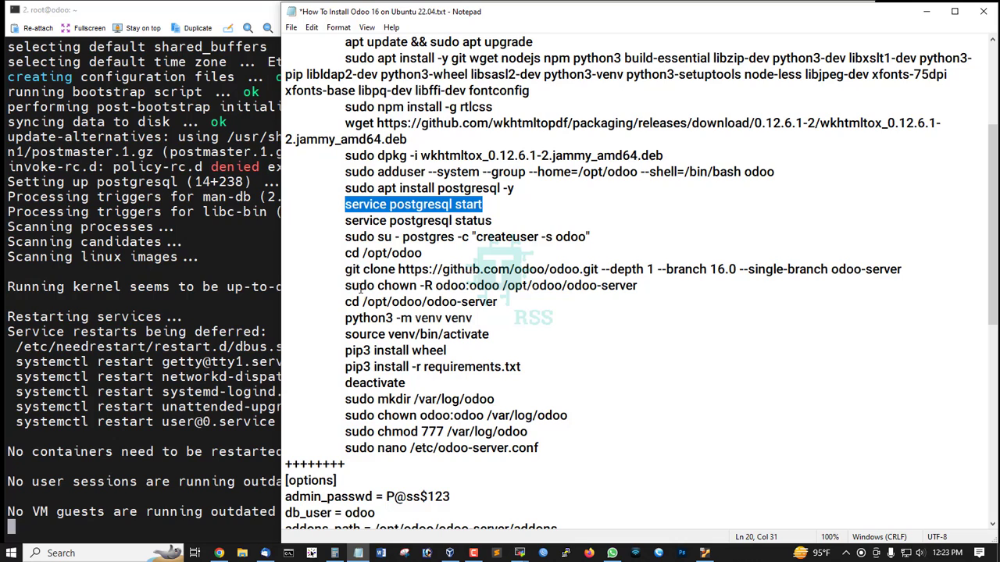
pyautogui.click(212, 254)
pyautogui.rightClick(213, 254)
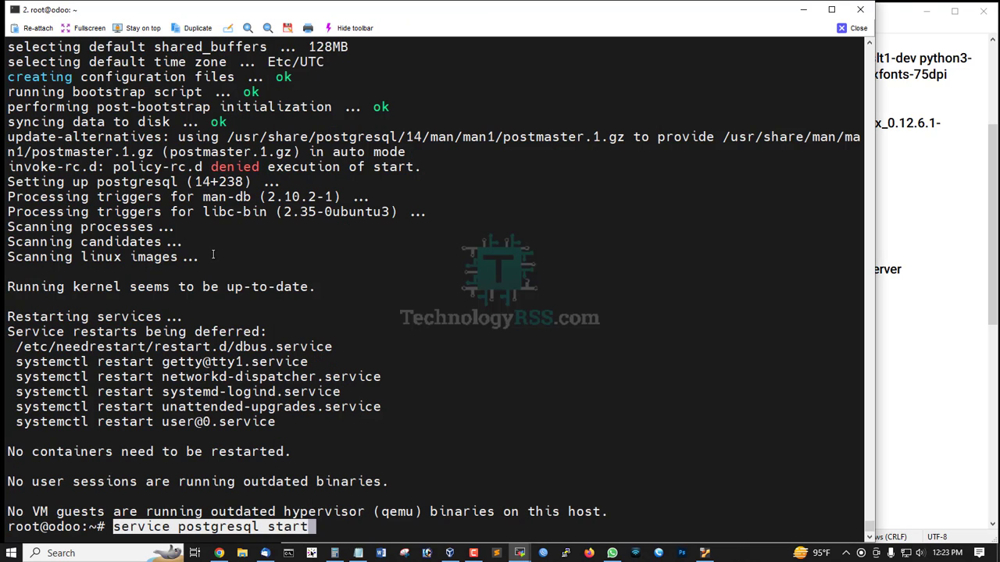
pyautogui.hotkey('ctrl', 'l')
pyautogui.press('Return')
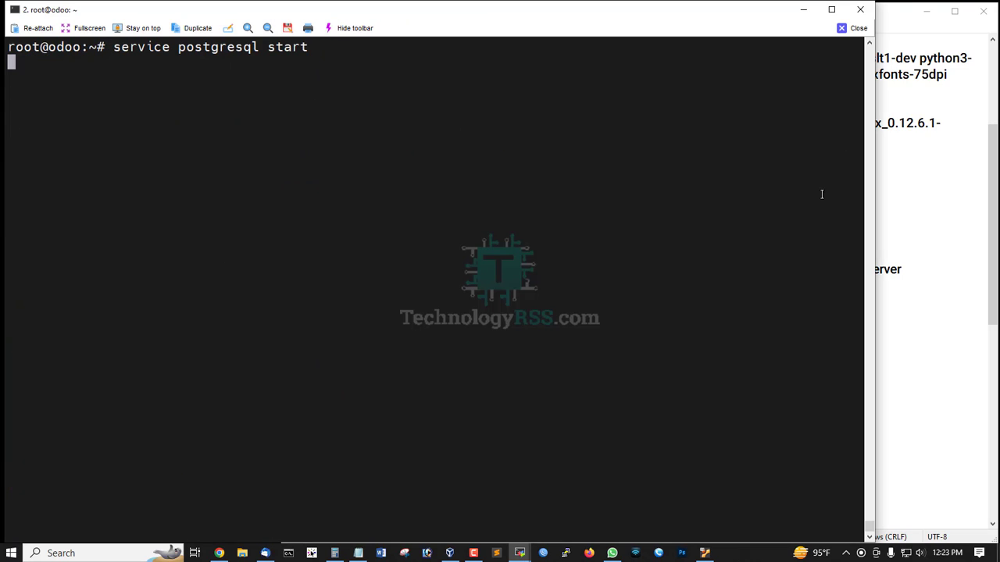
# - Run 'service postgresql status' and confirm the service is enabled and active
pyautogui.click(951, 209)
pyautogui.click(345, 222)
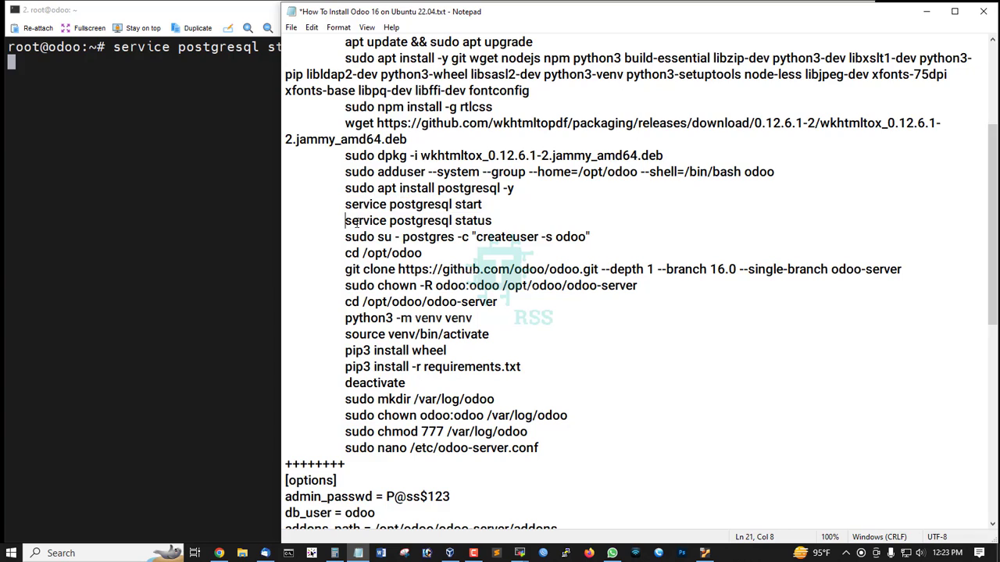
pyautogui.hotkey('shift', 'End')
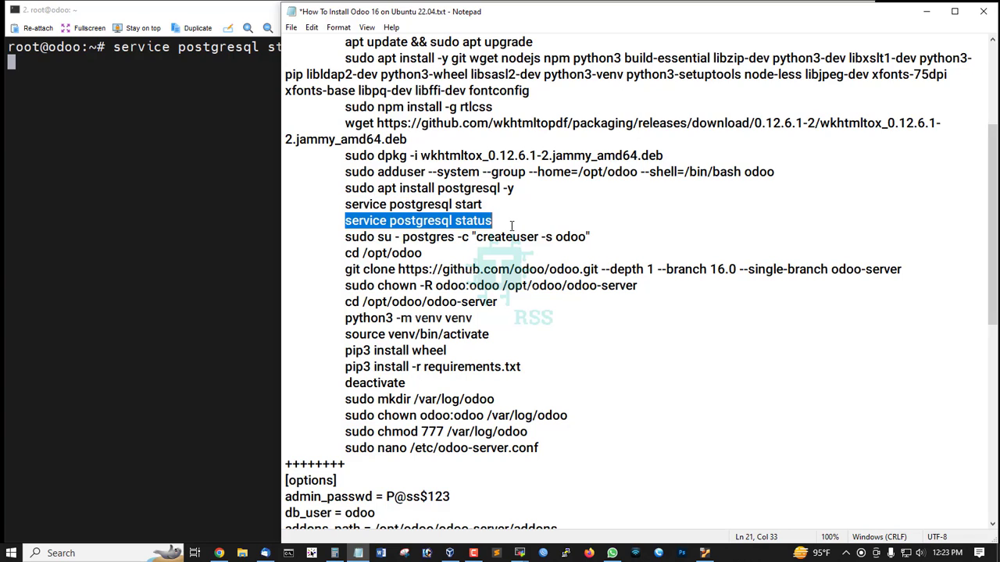
pyautogui.hotkey('ctrl', 'c')
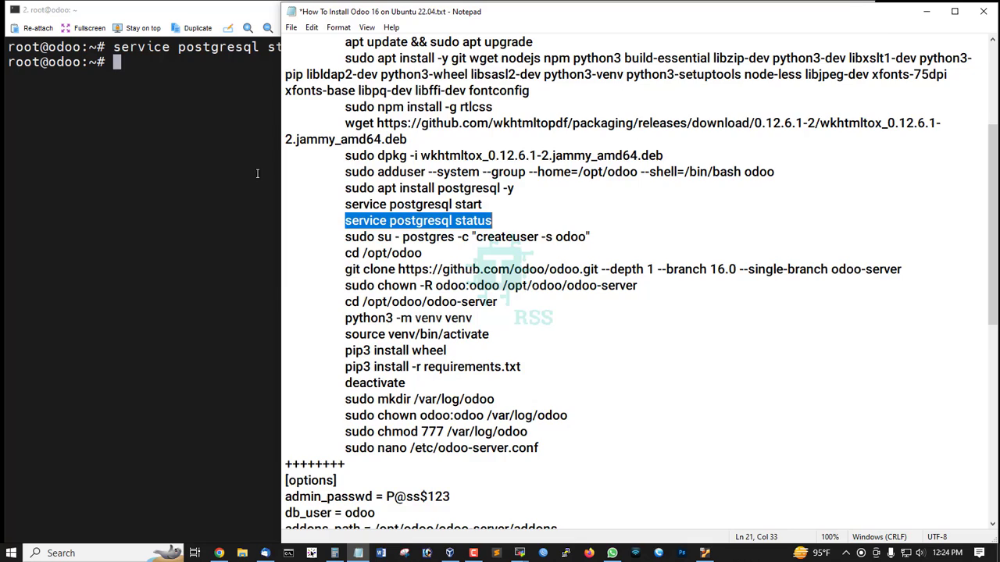
pyautogui.rightClick(226, 132)
pyautogui.press('Return')
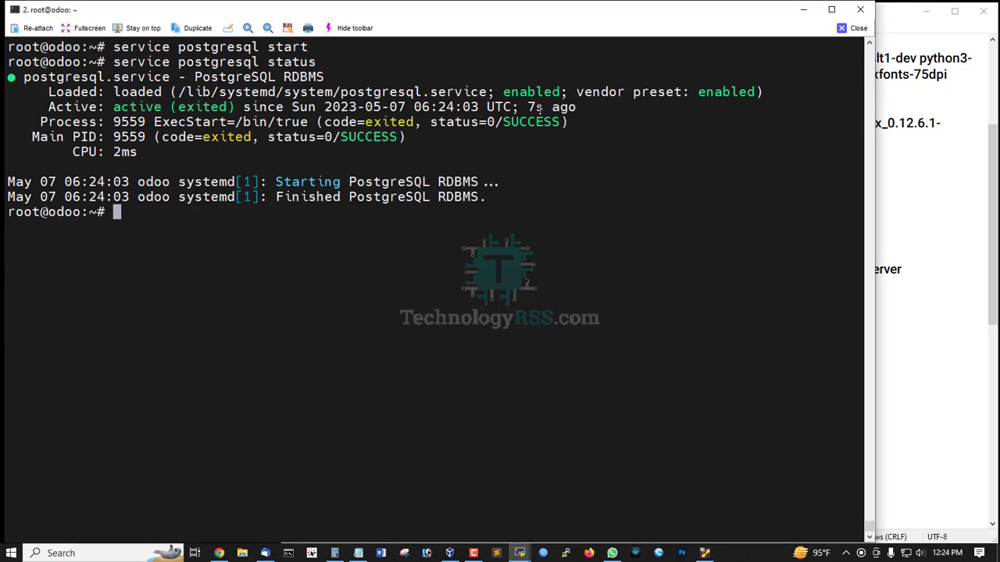
pyautogui.moveTo(524, 107); pyautogui.dragTo(574, 107)
pyautogui.click(348, 111)
pyautogui.moveTo(115, 106); pyautogui.dragTo(406, 107)
pyautogui.click(422, 185)
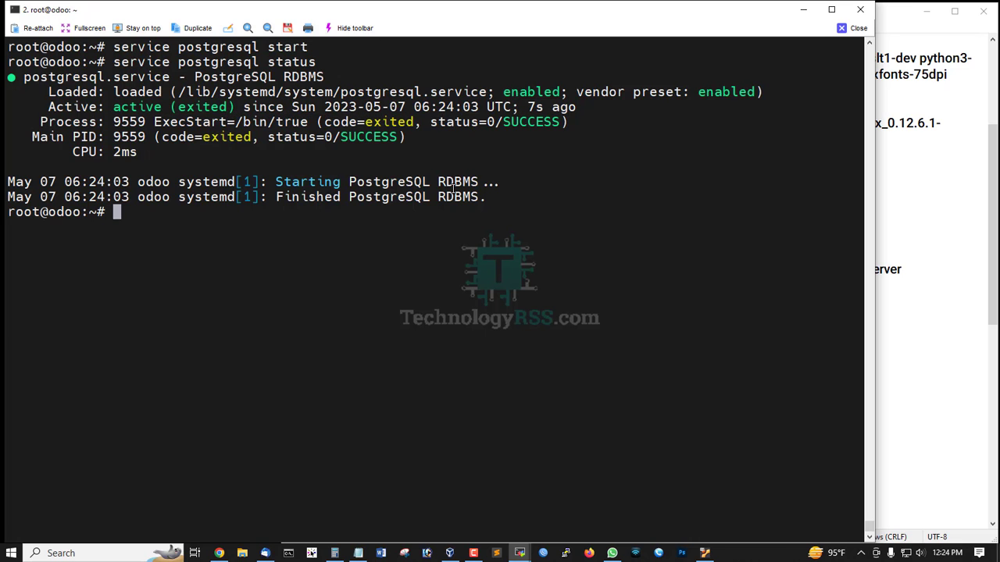
# - Run the createuser command to make the odoo PostgreSQL superuser
pyautogui.click(994, 253)
pyautogui.scroll(-1, 441, 234)
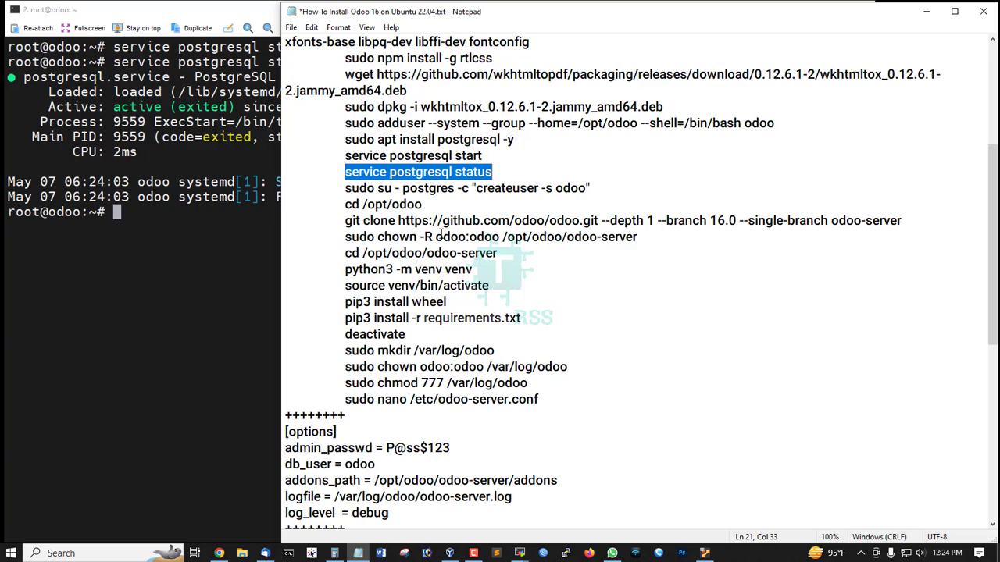
pyautogui.moveTo(342, 188); pyautogui.dragTo(614, 189)
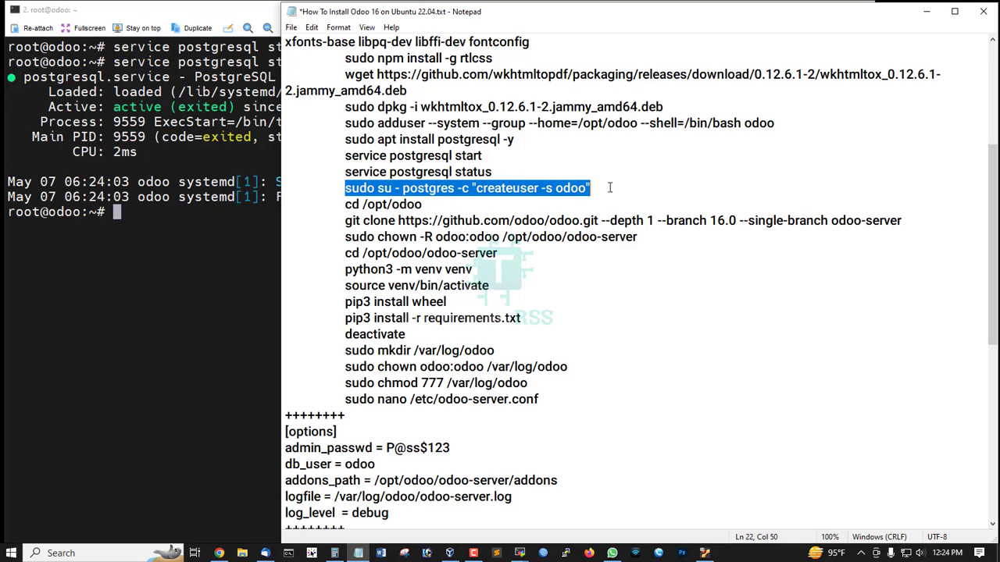
pyautogui.click(214, 253)
pyautogui.rightClick(217, 246)
pyautogui.hotkey('ctrl', 'l')
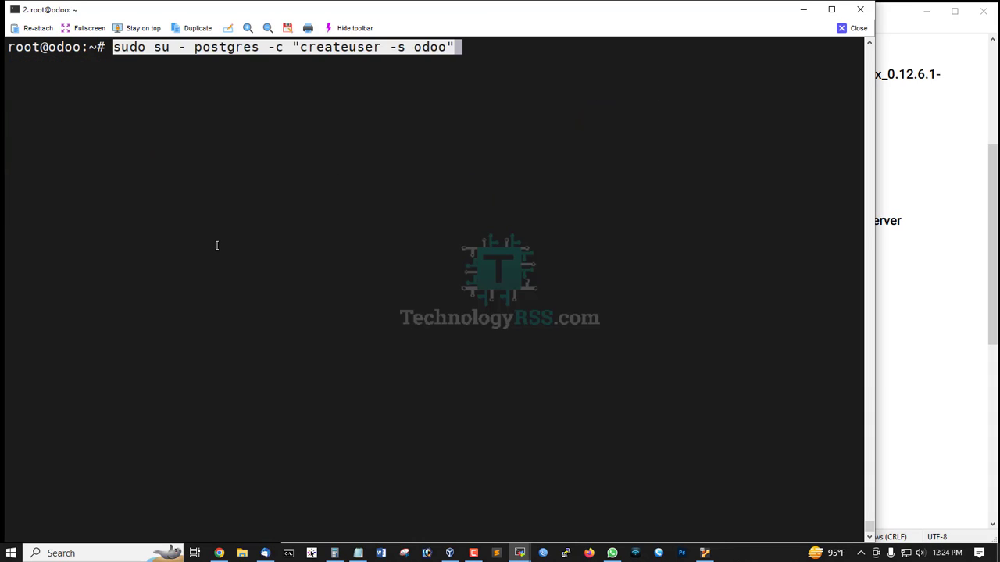
pyautogui.press('Return')
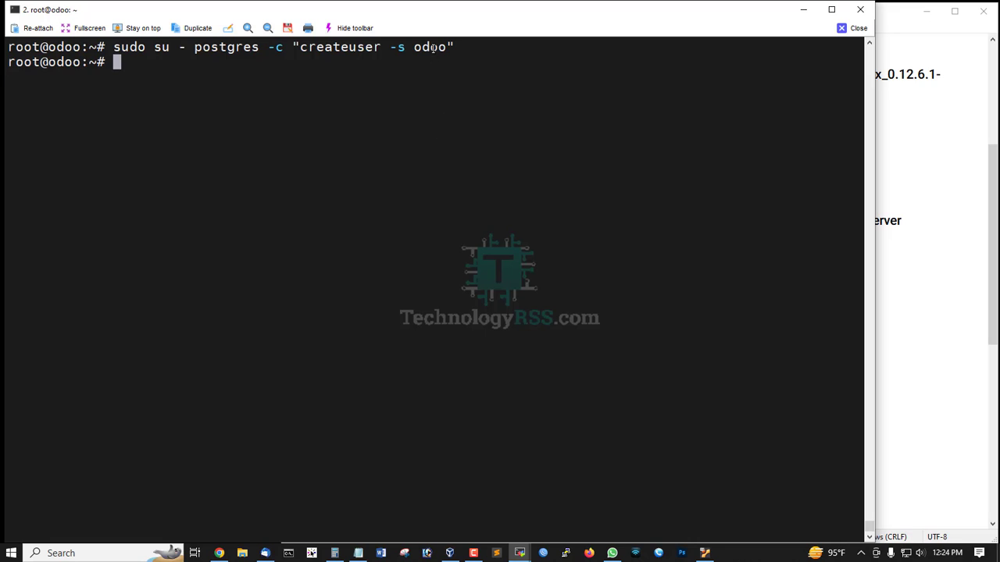
pyautogui.doubleClick(433, 47)
pyautogui.click(549, 153)
pyautogui.doubleClick(341, 47)
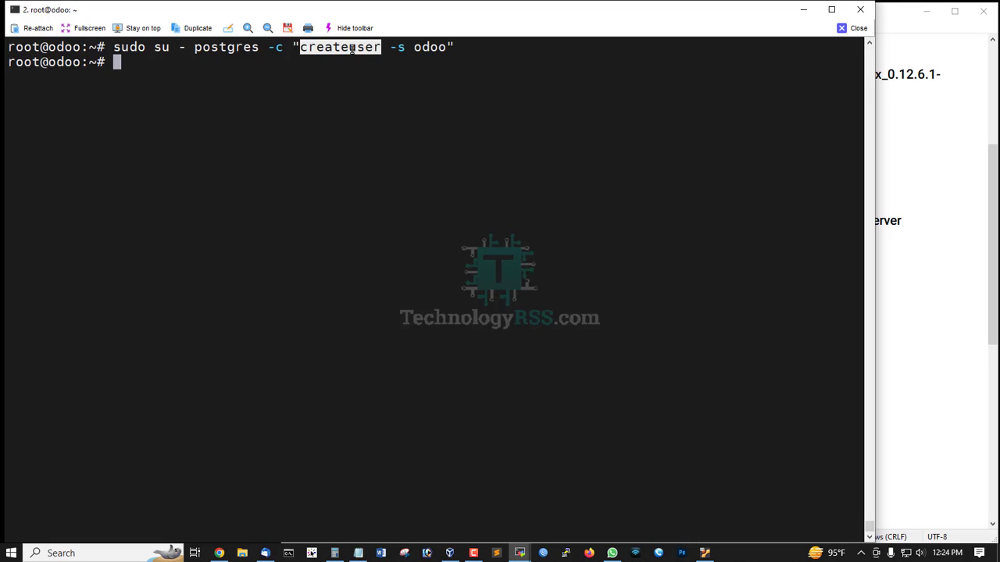
pyautogui.doubleClick(431, 48)
# - Change into /opt/odoo with 'cd /opt/odoo'
pyautogui.hotkey('alt', 'Tab')
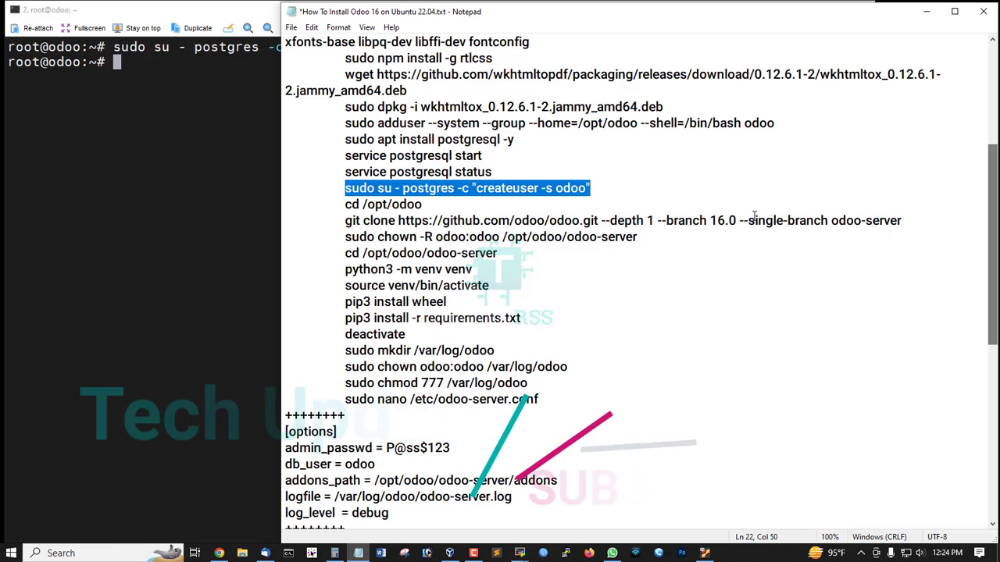
pyautogui.moveTo(345, 204); pyautogui.dragTo(478, 204)
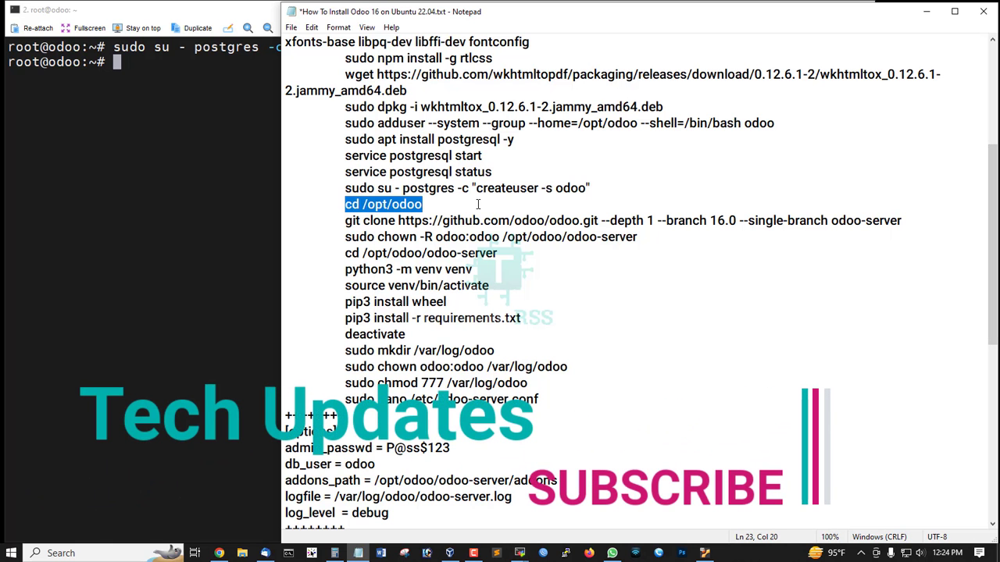
pyautogui.rightClick(180, 125)
pyautogui.press('Return')
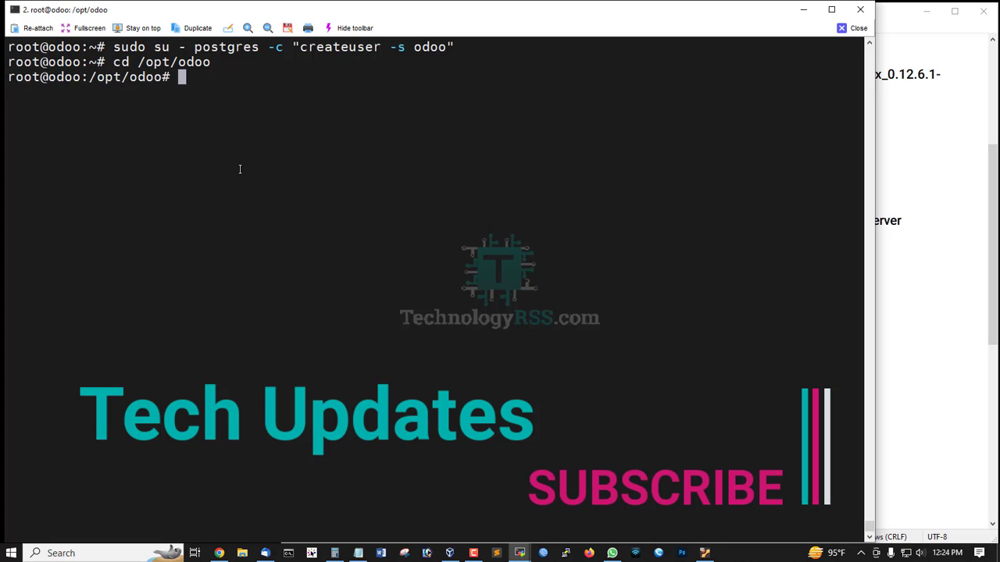
pyautogui.click(992, 235)
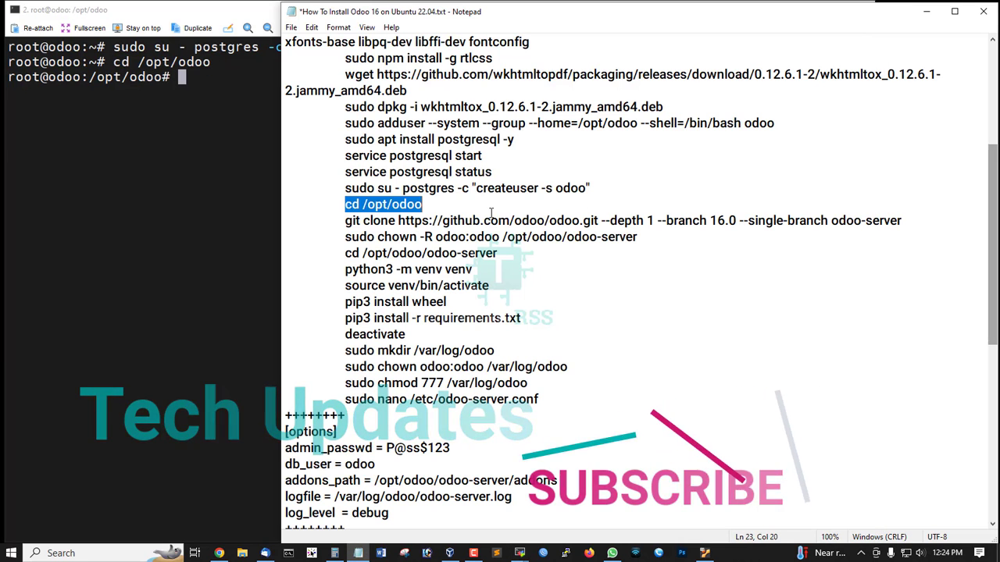
# - Git-clone the Odoo 16.0 branch into /opt/odoo/odoo-server and wait for all 35117 files
pyautogui.moveTo(343, 221); pyautogui.dragTo(916, 221)
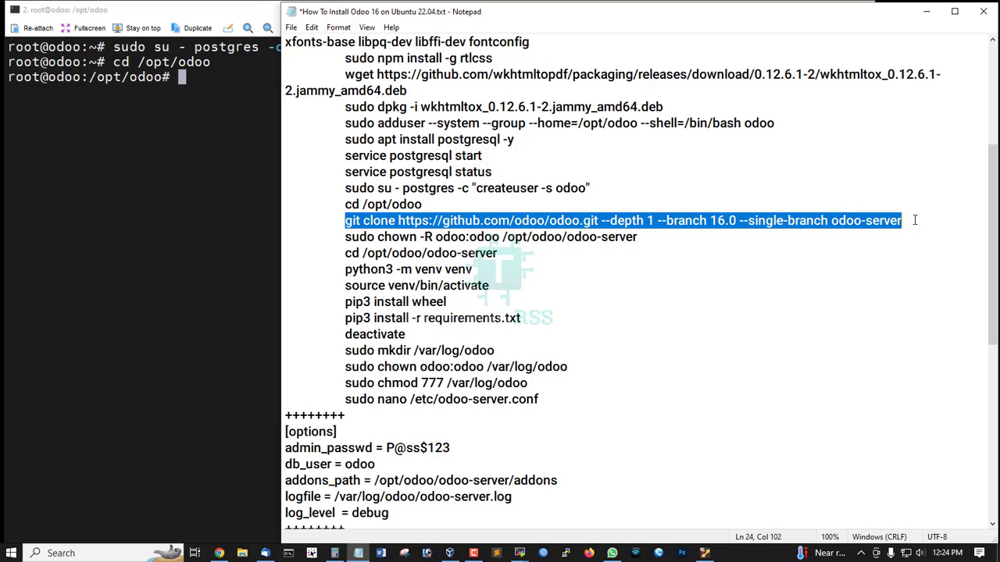
pyautogui.click(212, 146)
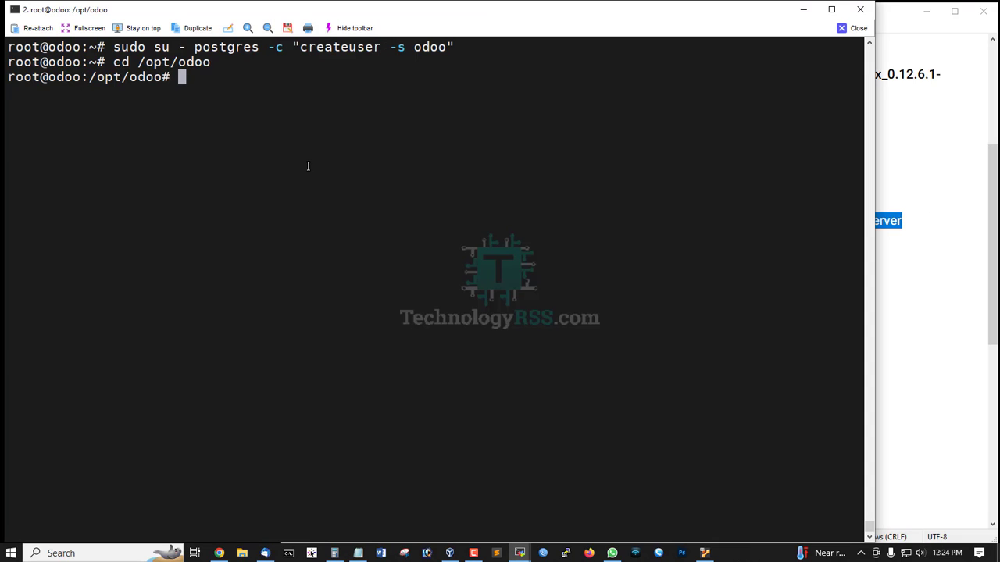
pyautogui.rightClick(308, 166)
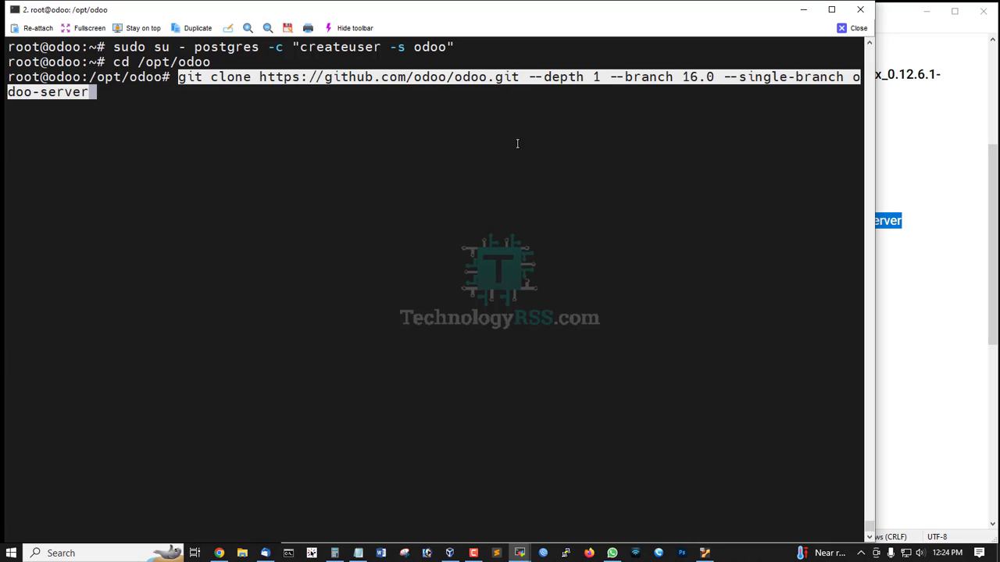
pyautogui.press('Return')
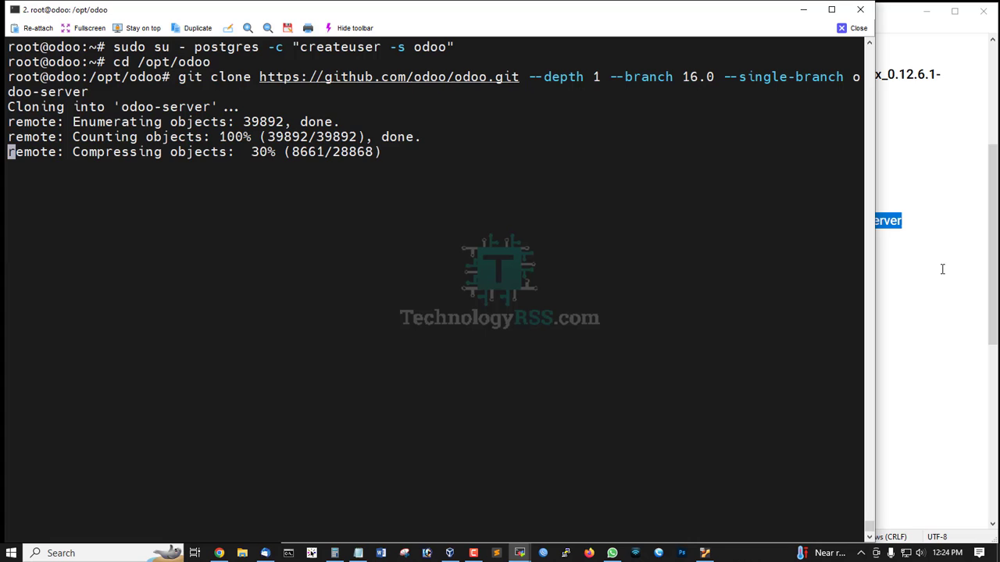
pyautogui.click(992, 273)
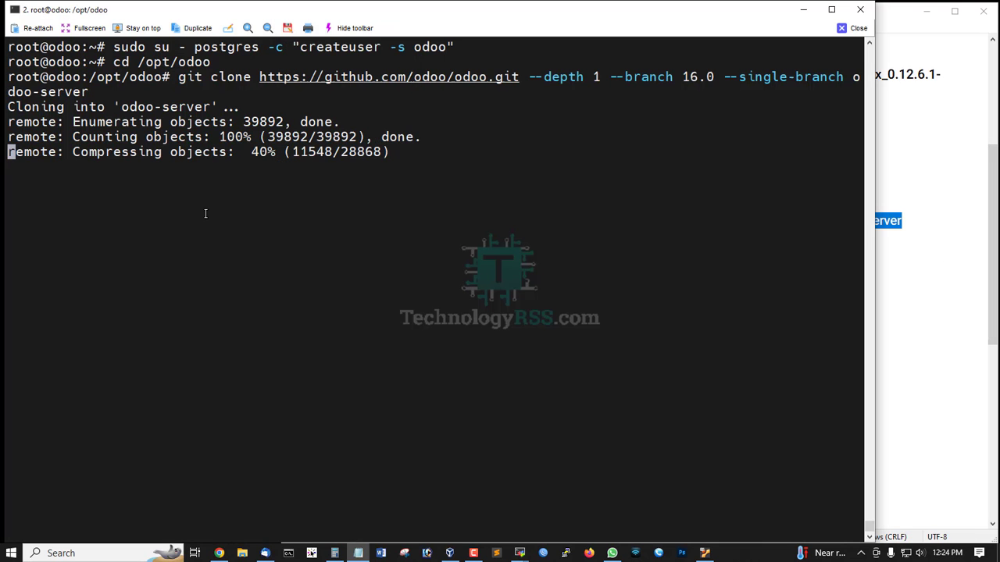
pyautogui.click(206, 214)
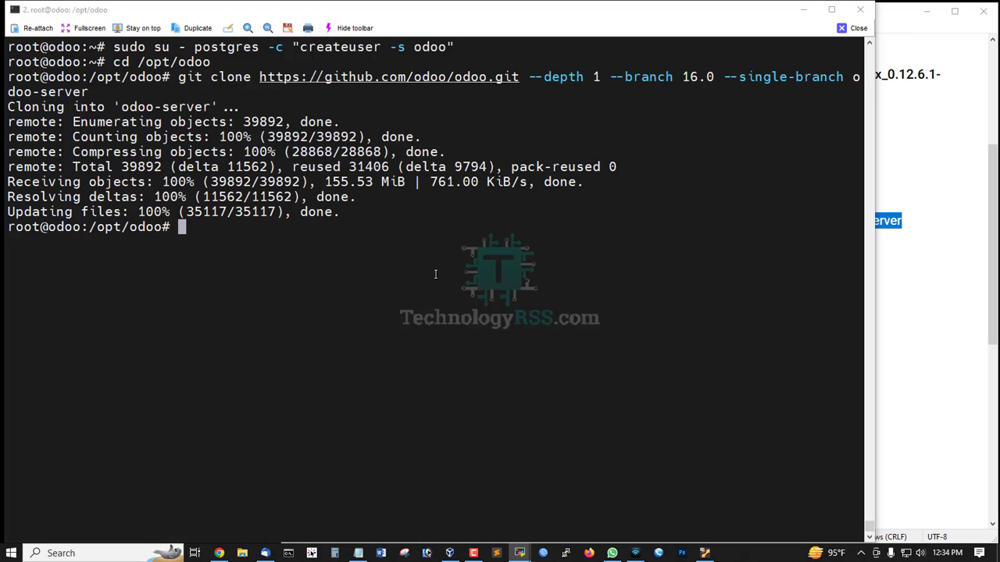
pyautogui.click(992, 266)
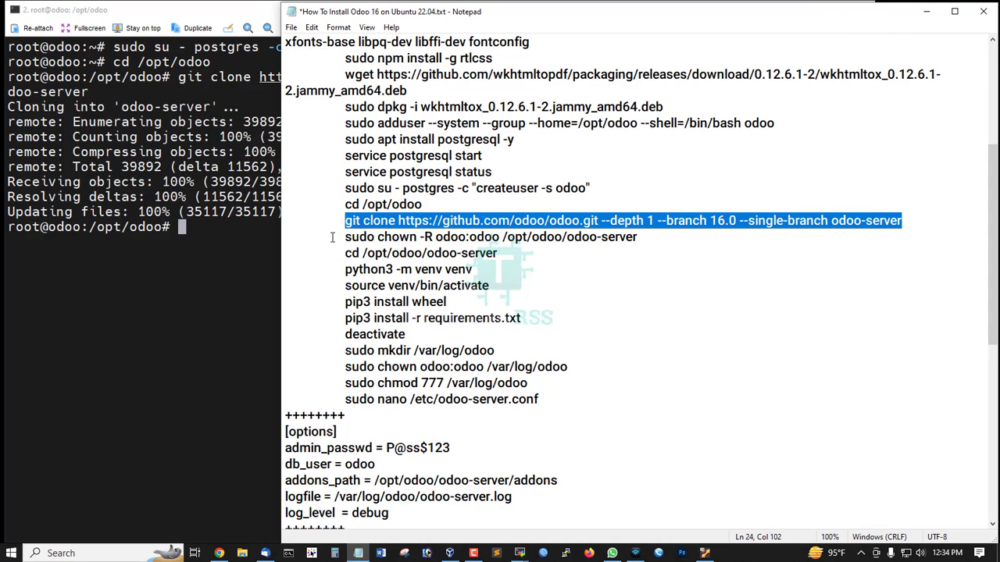
# - Run 'sudo chown -R odoo:odoo /opt/odoo/odoo-server'
pyautogui.moveTo(346, 237); pyautogui.dragTo(631, 245)
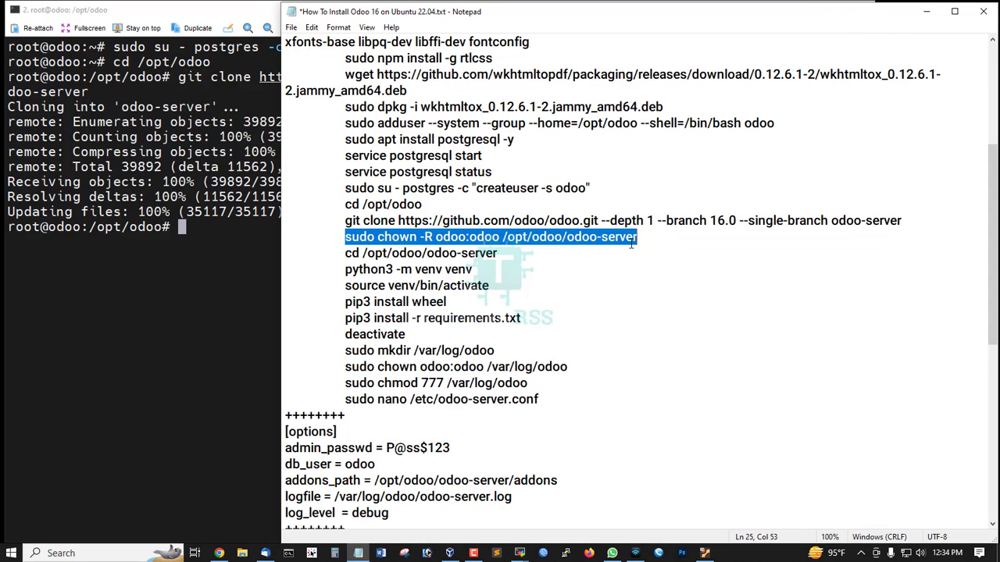
pyautogui.click(264, 259)
pyautogui.rightClick(262, 260)
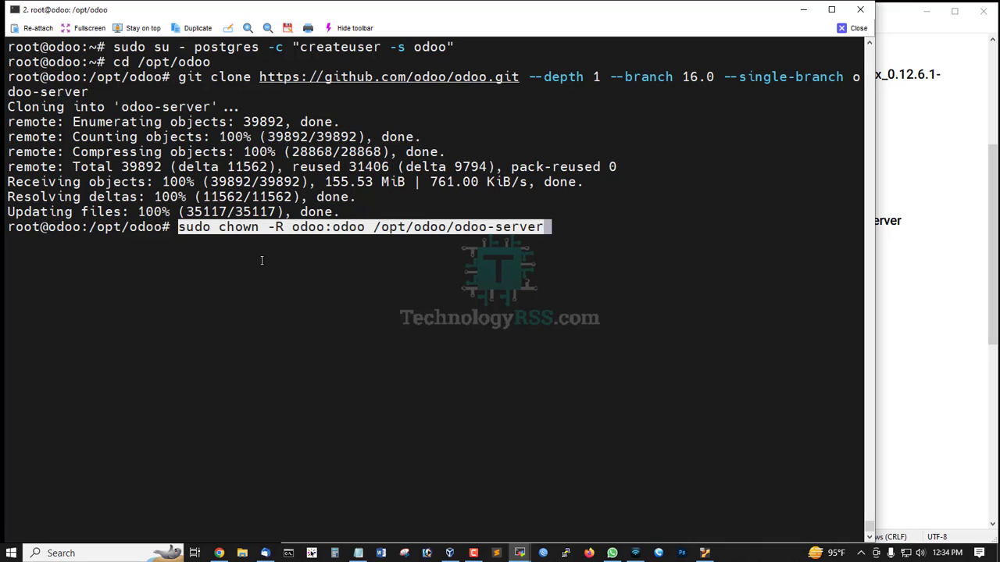
pyautogui.press('Return')
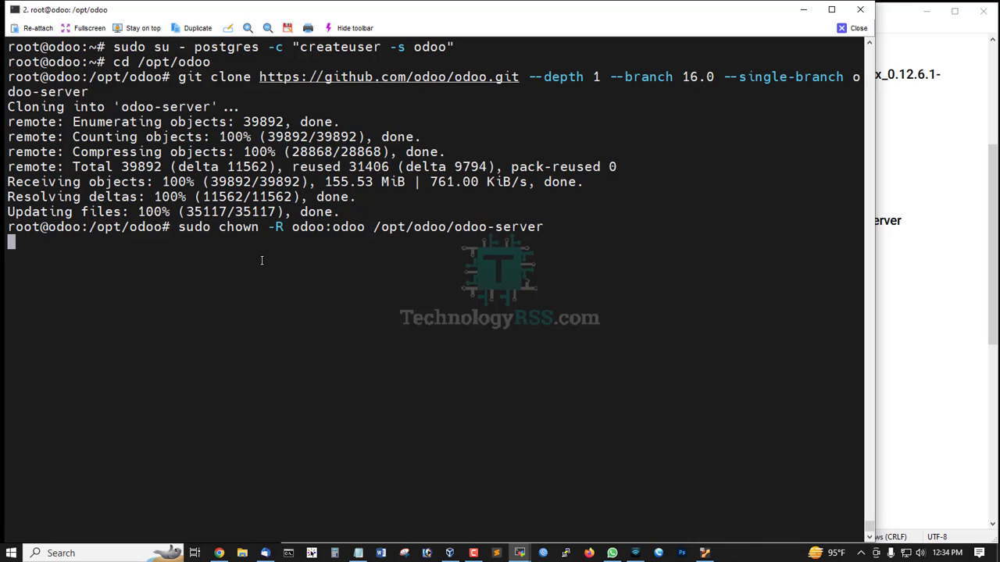
pyautogui.doubleClick(525, 227)
# - Move into the source tree with 'cd /opt/odoo/odoo-server'
pyautogui.click(991, 250)
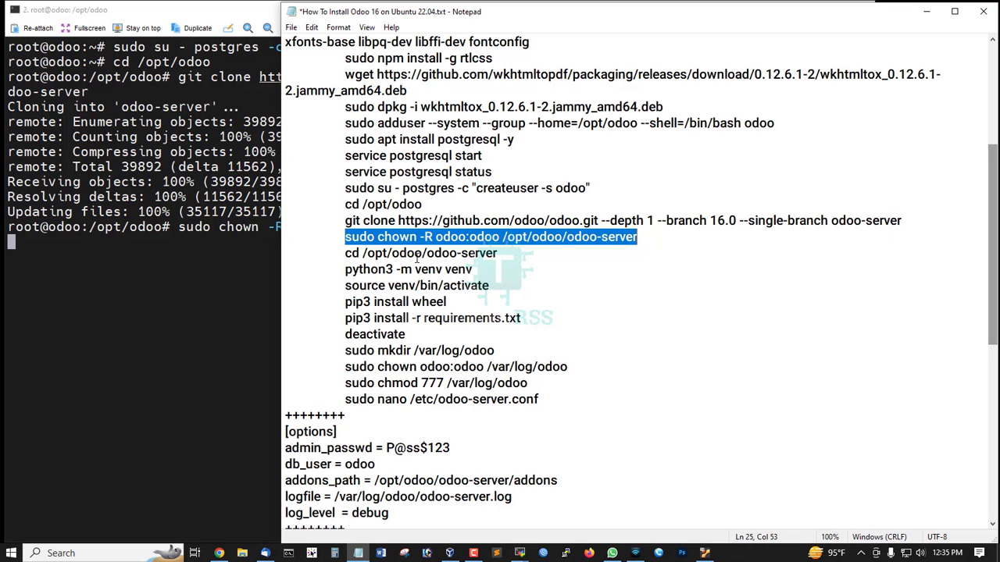
pyautogui.moveTo(343, 253); pyautogui.dragTo(551, 254)
pyautogui.hotkey('ctrl', 'c')
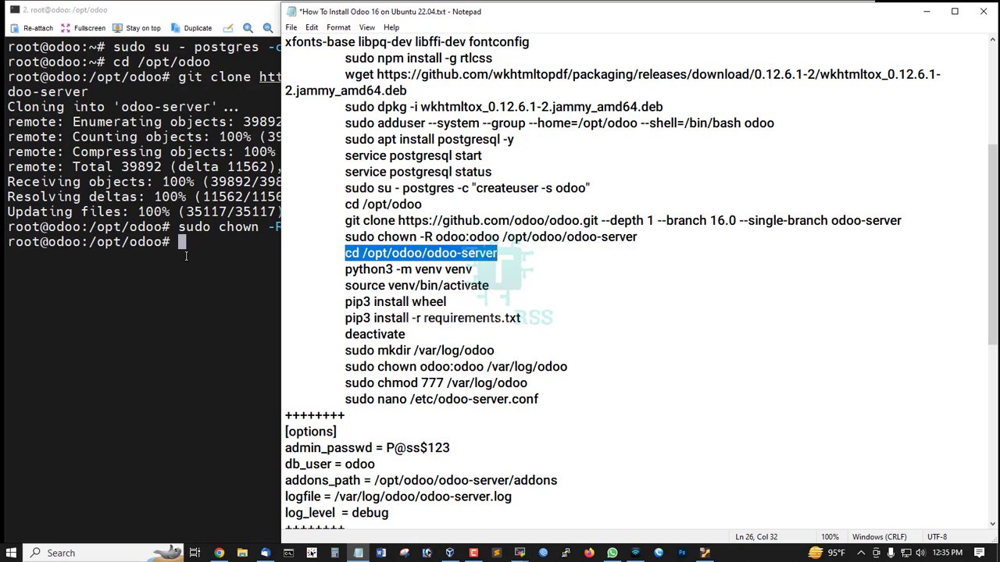
pyautogui.click(234, 252)
pyautogui.rightClick(265, 246)
pyautogui.press('Return')
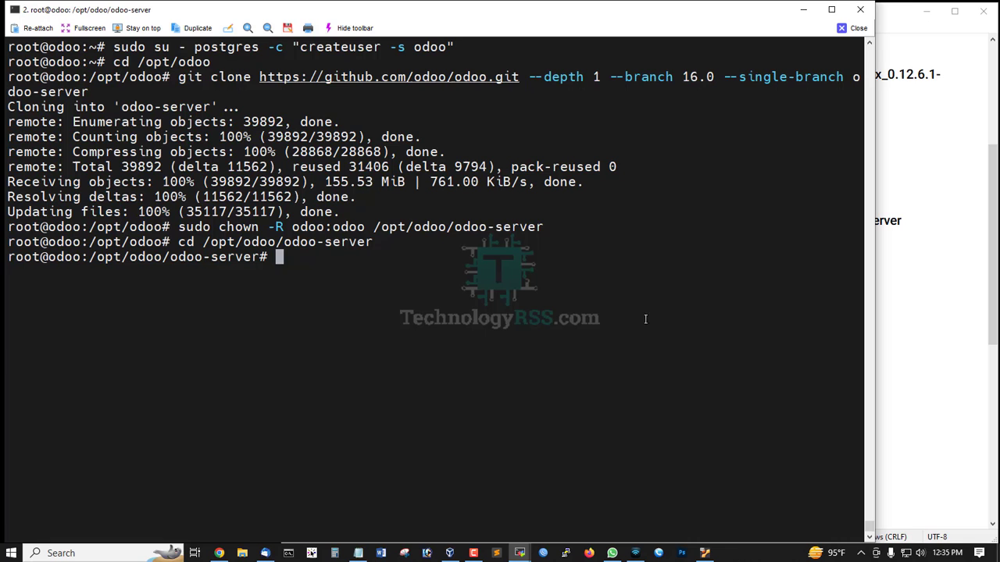
pyautogui.press('Return')
pyautogui.click(986, 292)
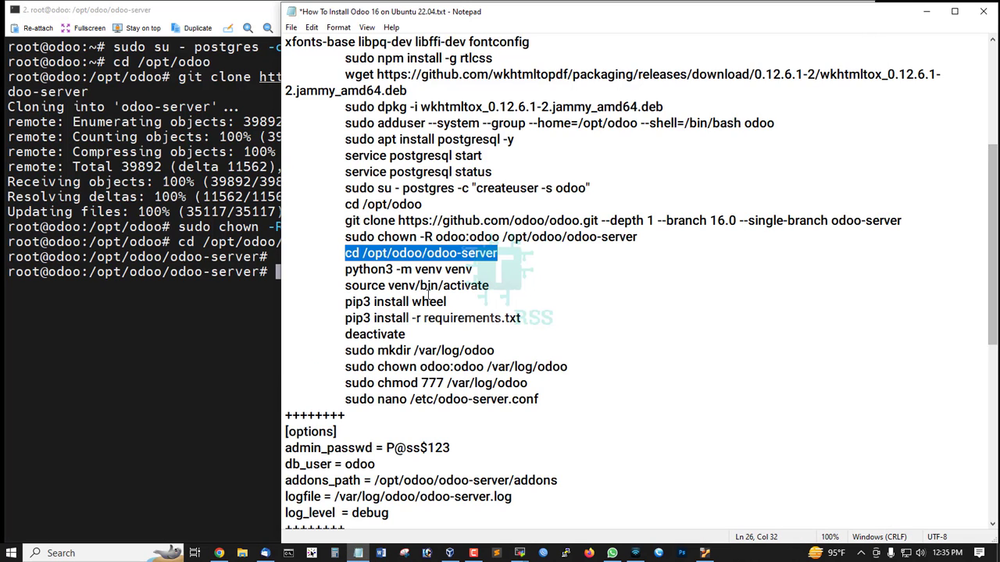
pyautogui.scroll(-1, 373, 225)
# - Run 'python3 -m venv venv' inside /opt/odoo/odoo-server
pyautogui.moveTo(340, 223); pyautogui.dragTo(530, 224)
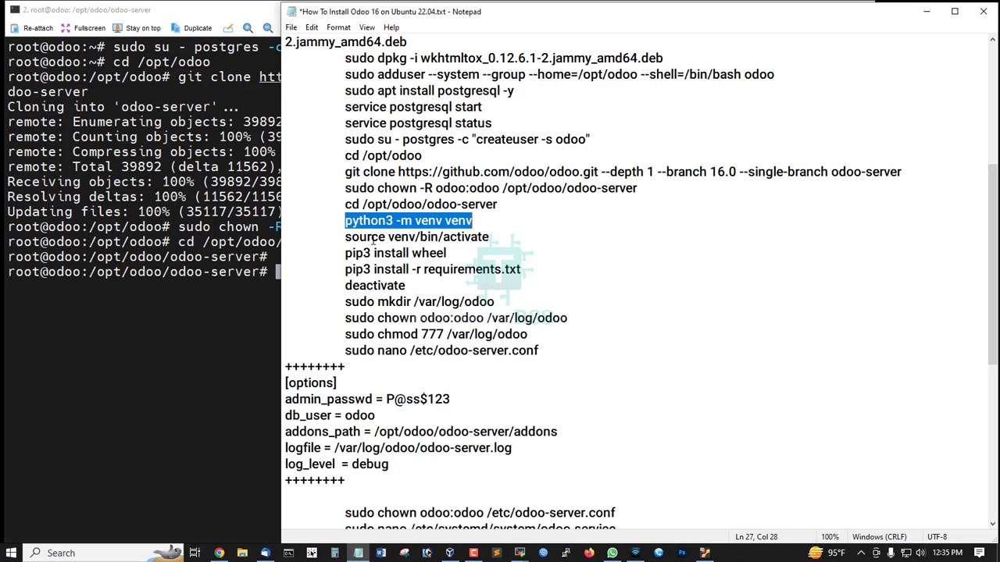
pyautogui.rightClick(229, 305)
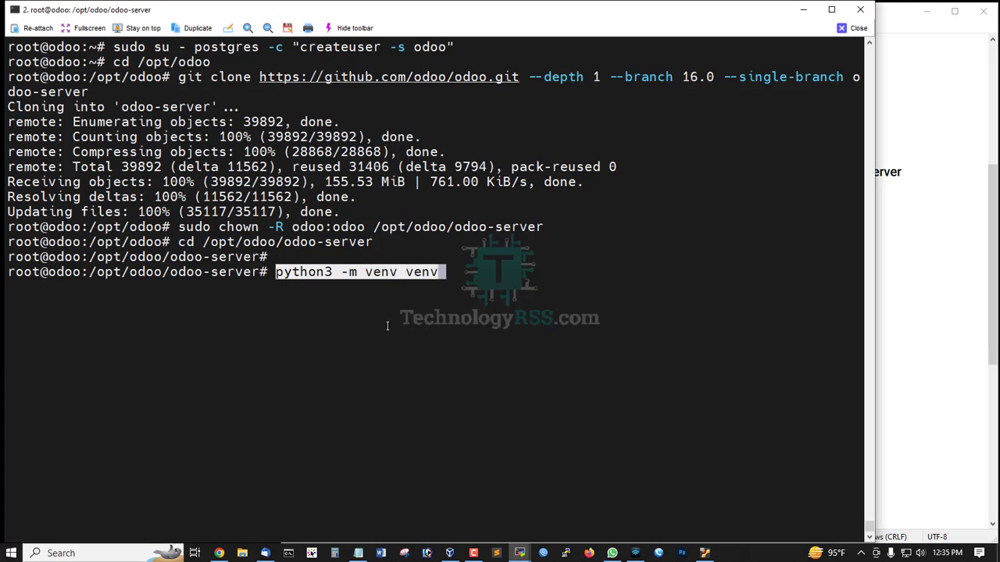
pyautogui.press('Return')
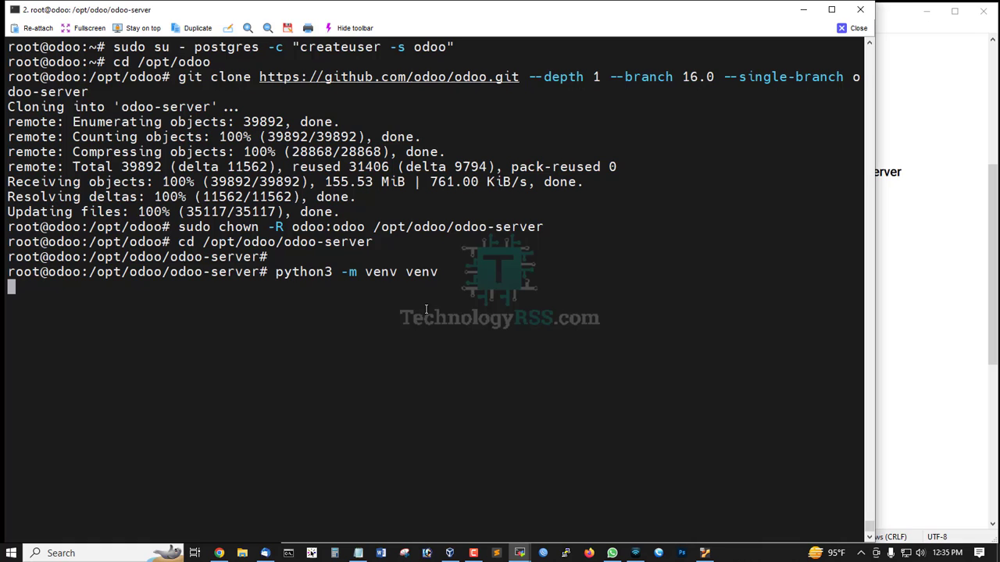
# - Activate the venv virtual environment with 'source venv/bin/activate'
pyautogui.hotkey('alt', 'Tab')
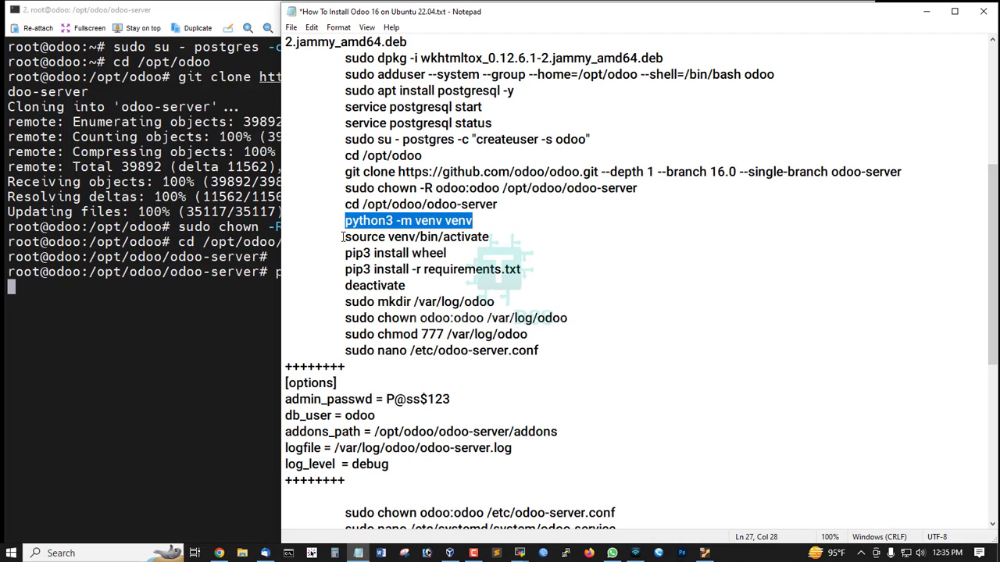
pyautogui.moveTo(342, 237); pyautogui.dragTo(516, 242)
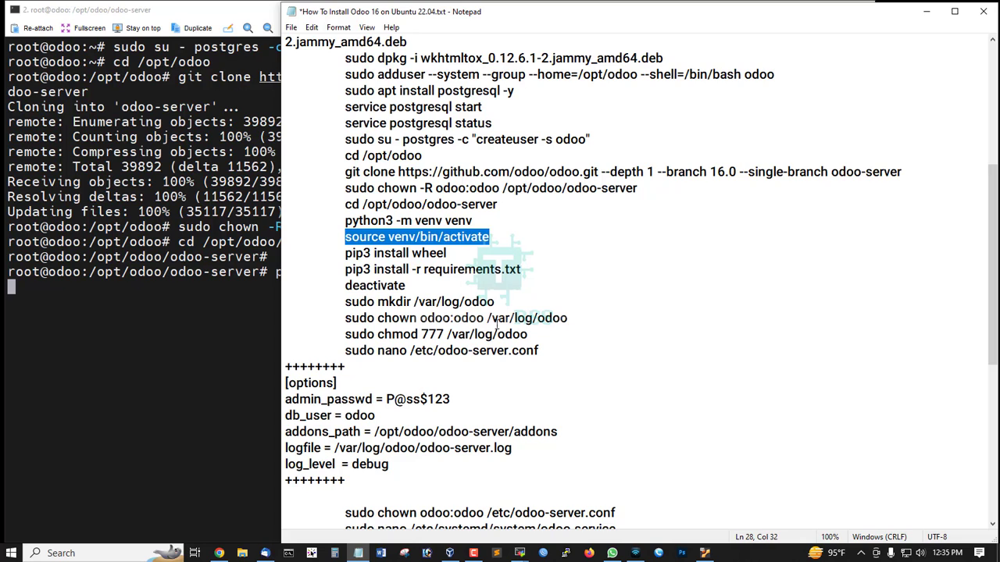
pyautogui.hotkey('ctrl', 'c')
pyautogui.hotkey('alt', 'Tab')
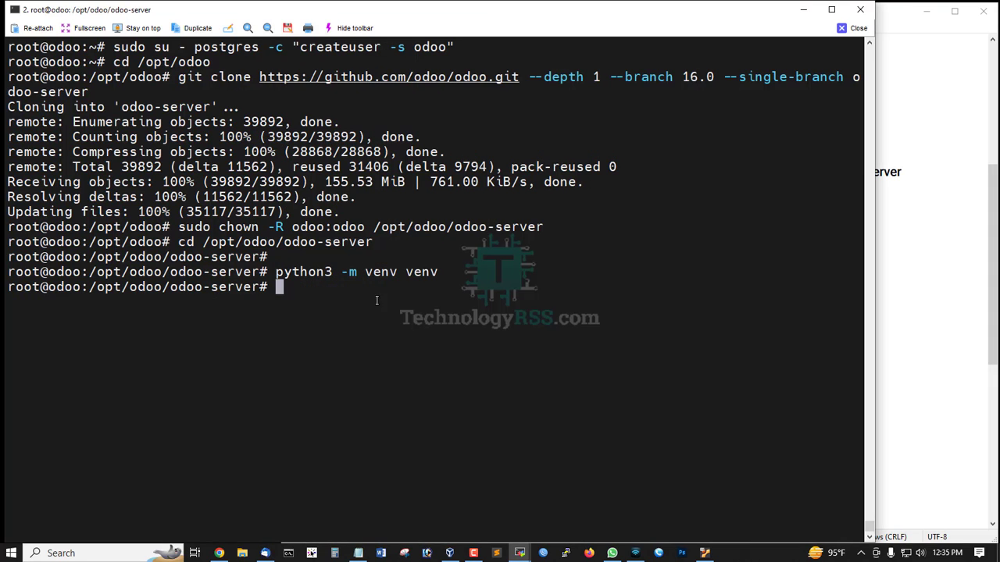
pyautogui.rightClick(427, 294)
pyautogui.press('Return')
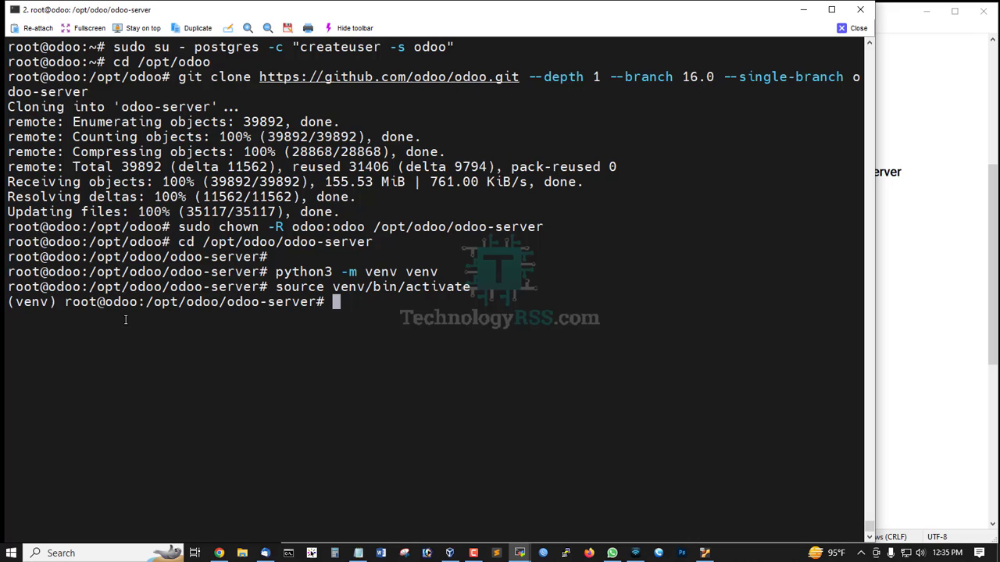
pyautogui.doubleClick(27, 303)
# - Install the wheel package (wheel-0.40.0) into the venv with 'pip3 install wheel'
pyautogui.click(275, 306)
pyautogui.click(994, 279)
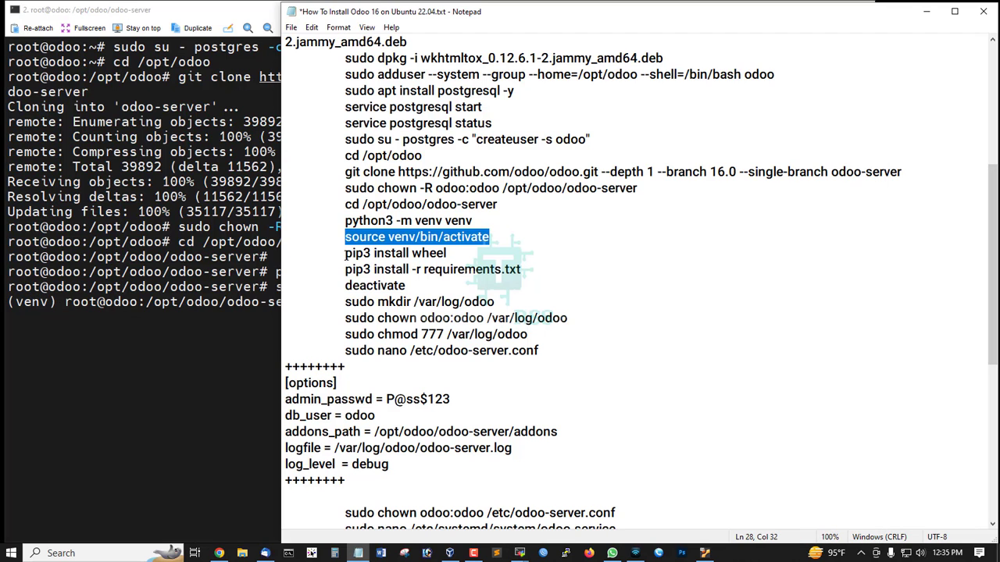
pyautogui.moveTo(346, 254); pyautogui.dragTo(493, 254)
pyautogui.rightClick(264, 310)
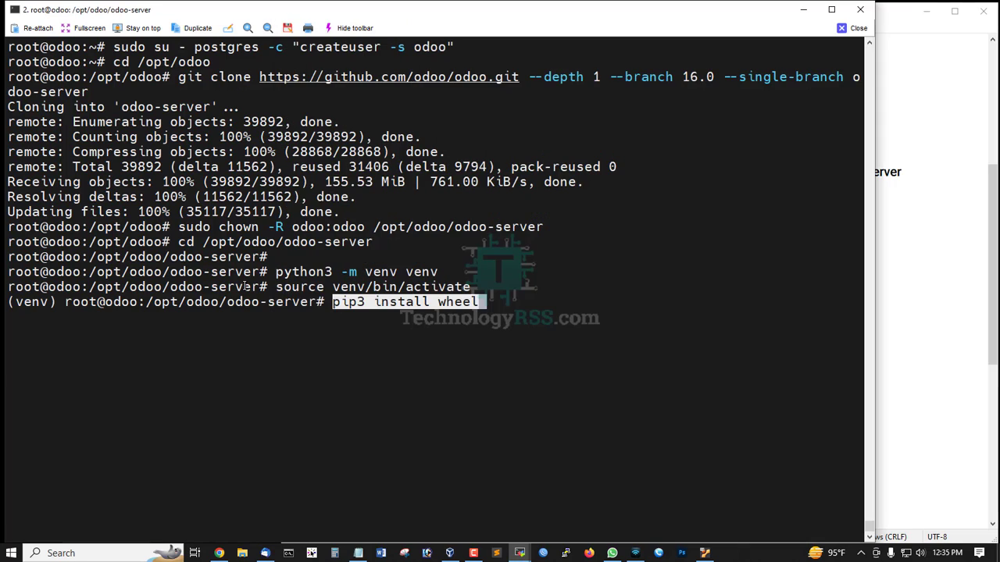
pyautogui.hotkey('ctrl', 'l')
pyautogui.press('Return')
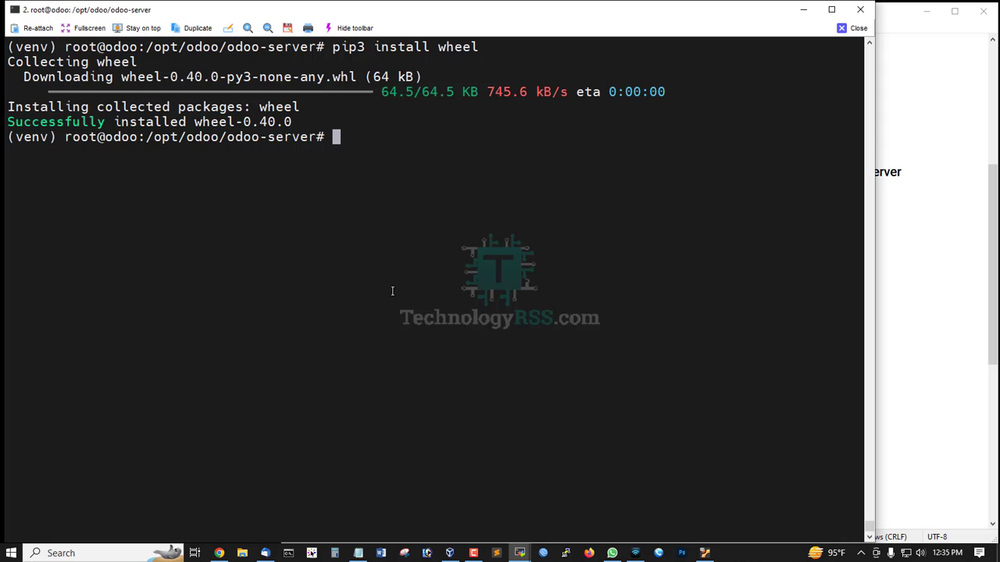
# - Install Odoo's Python requirements with 'pip3 install -r requirements.txt'
pyautogui.moveTo(27, 123); pyautogui.dragTo(303, 124)
pyautogui.click(778, 215)
pyautogui.click(996, 239)
pyautogui.scroll(-1, 378, 281)
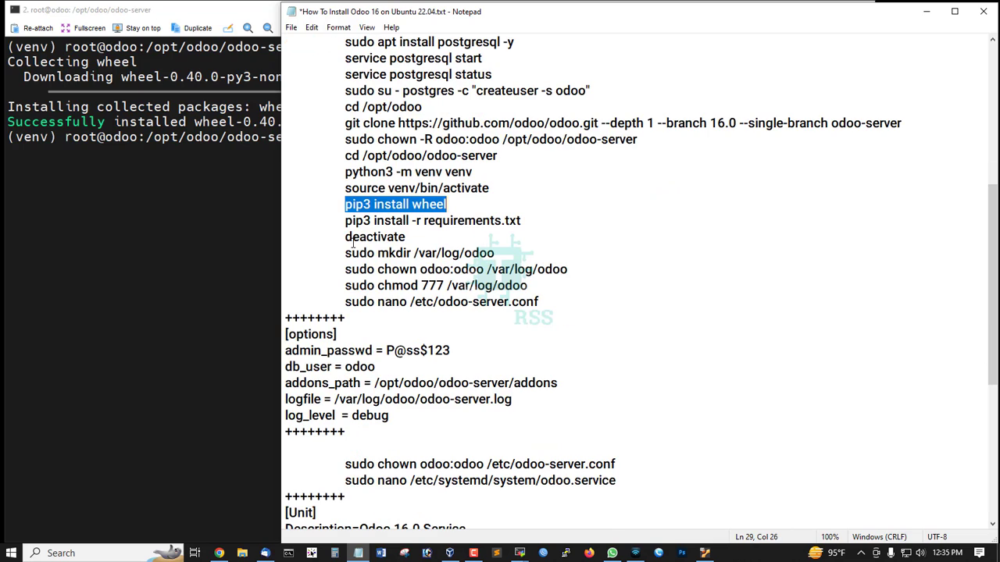
pyautogui.moveTo(345, 221); pyautogui.dragTo(549, 222)
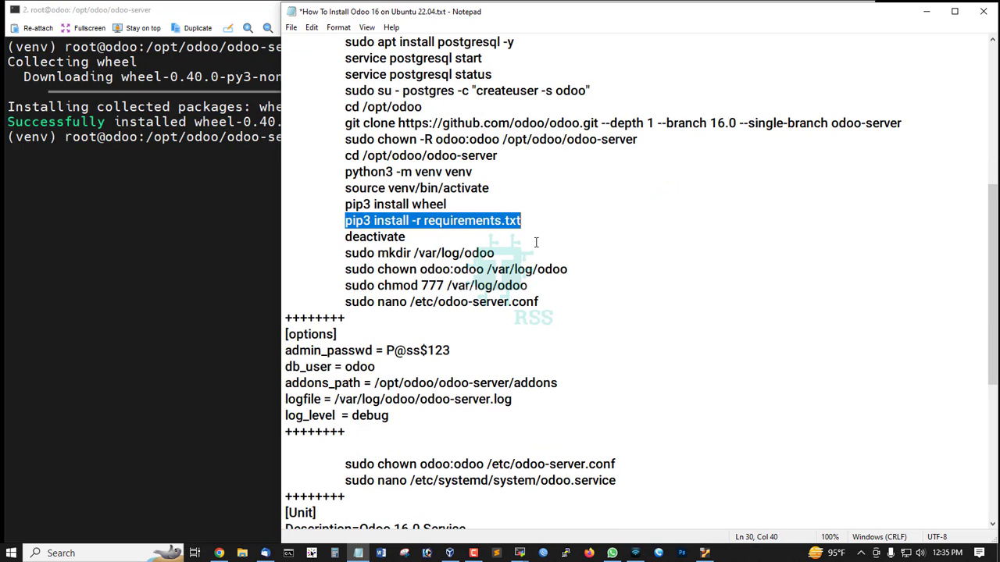
pyautogui.rightClick(230, 192)
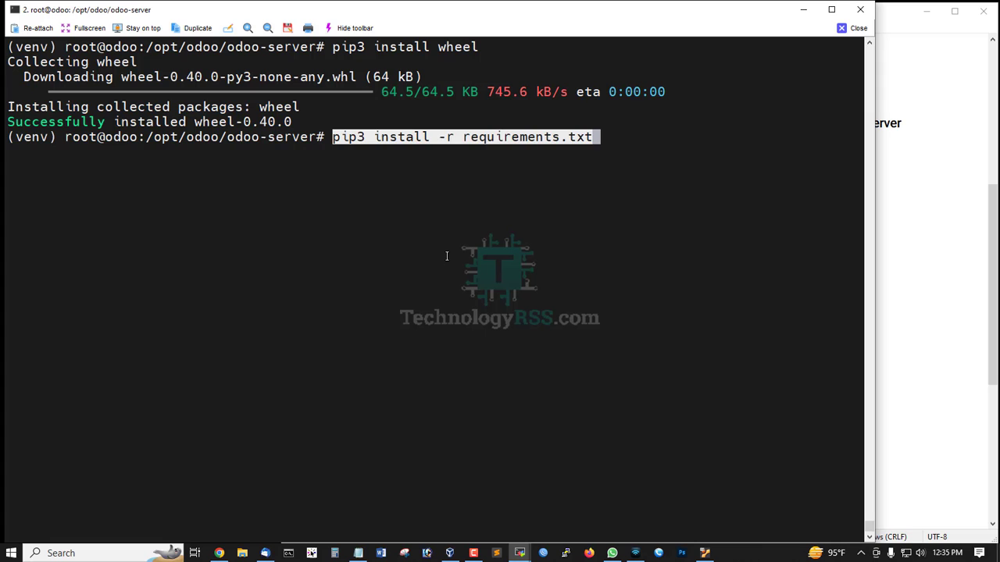
pyautogui.press('Return')
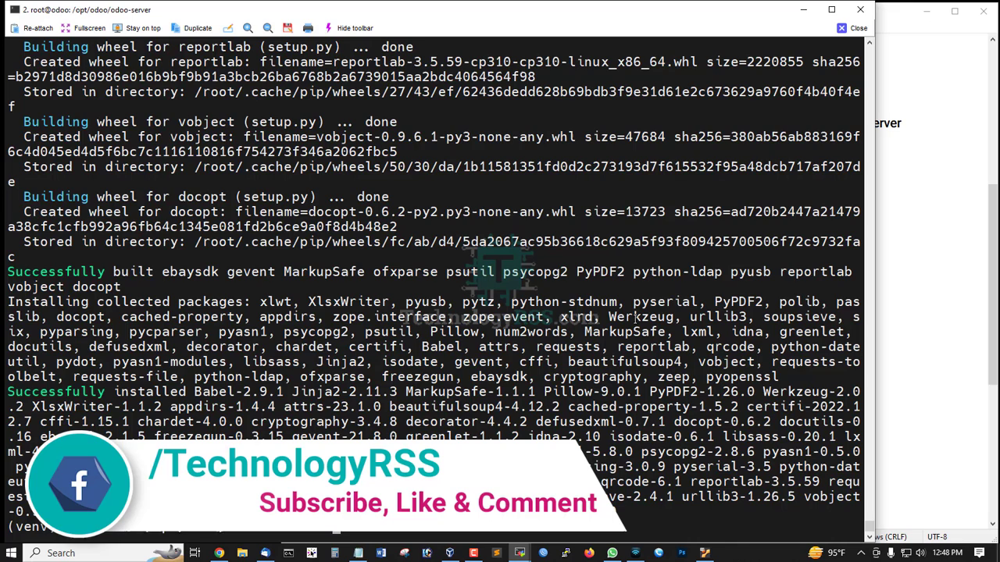
# - Leave the virtual environment with 'deactivate', returning to a plain root prompt
pyautogui.click(989, 288)
pyautogui.moveTo(345, 236); pyautogui.dragTo(482, 238)
pyautogui.click(200, 265)
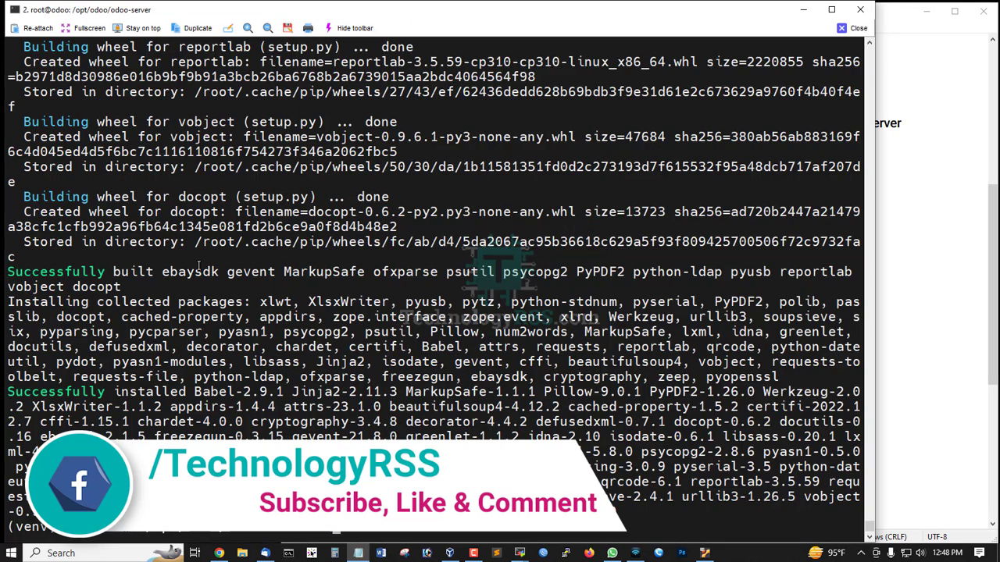
pyautogui.hotkey('ctrl', 'l')
pyautogui.rightClick(272, 262)
pyautogui.press('Return')
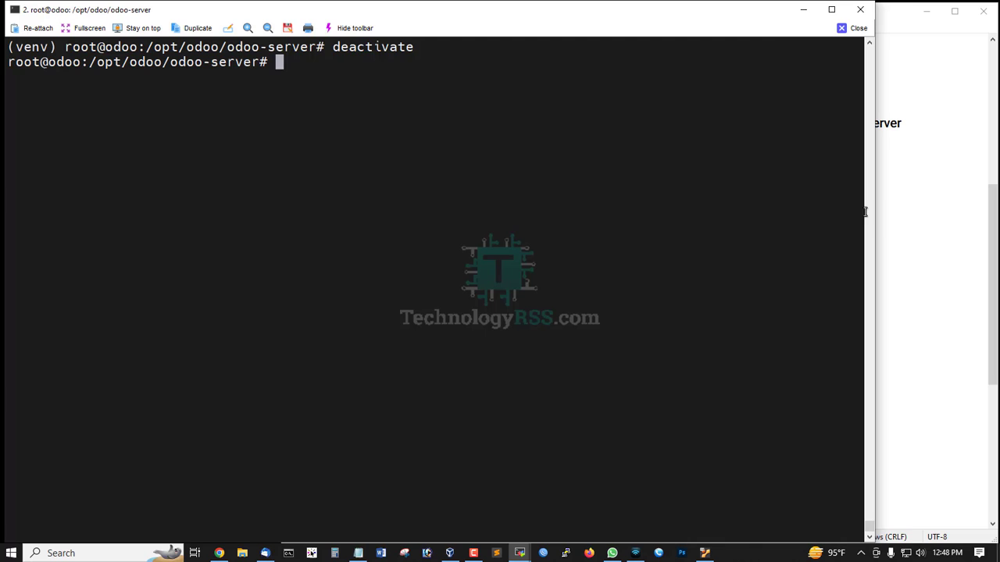
# - Create the /var/log/odoo folder and give its ownership to odoo:odoo
pyautogui.press('Return')
pyautogui.click(993, 281)
pyautogui.scroll(-1, 424, 261)
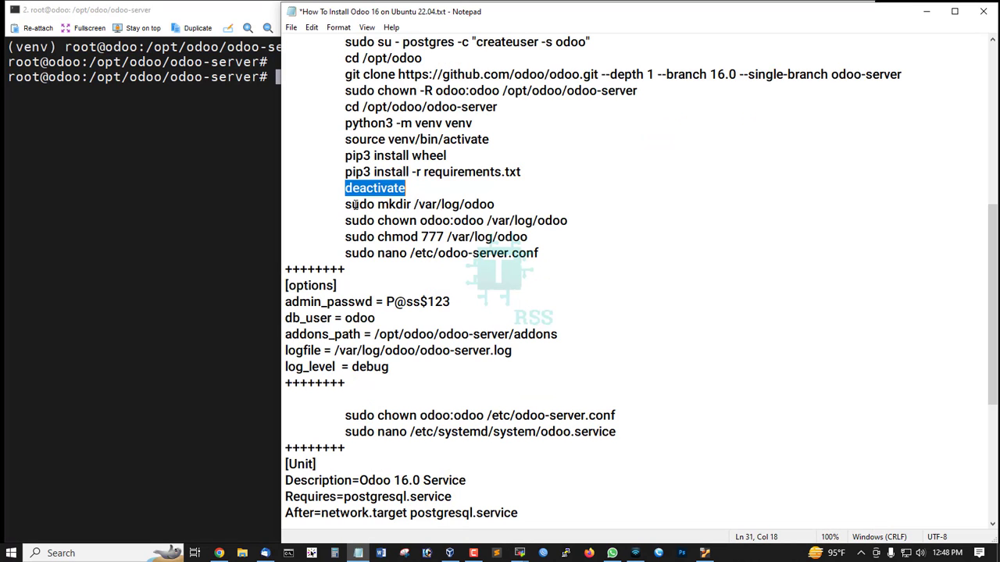
pyautogui.moveTo(337, 205); pyautogui.dragTo(559, 206)
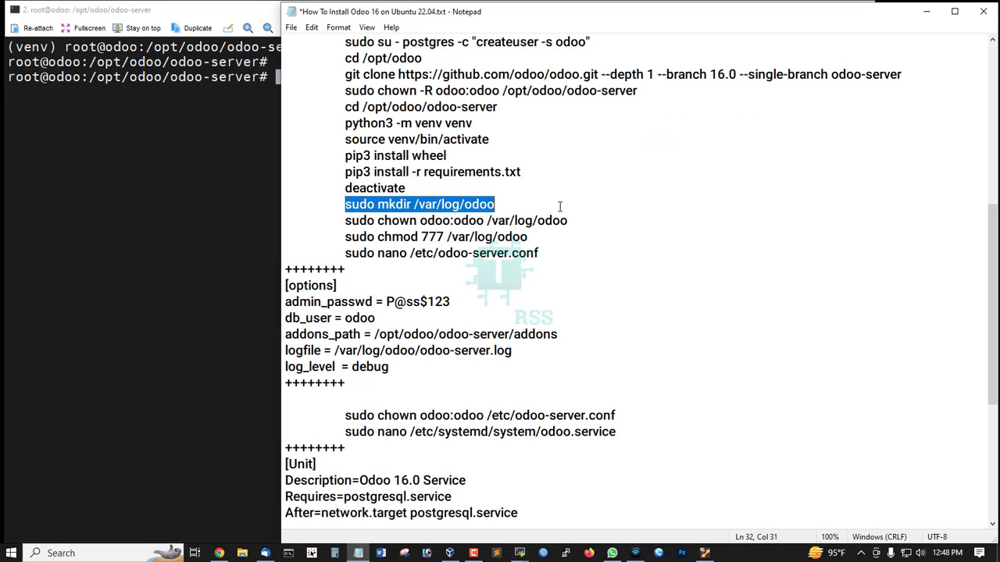
pyautogui.rightClick(217, 179)
pyautogui.press('Return')
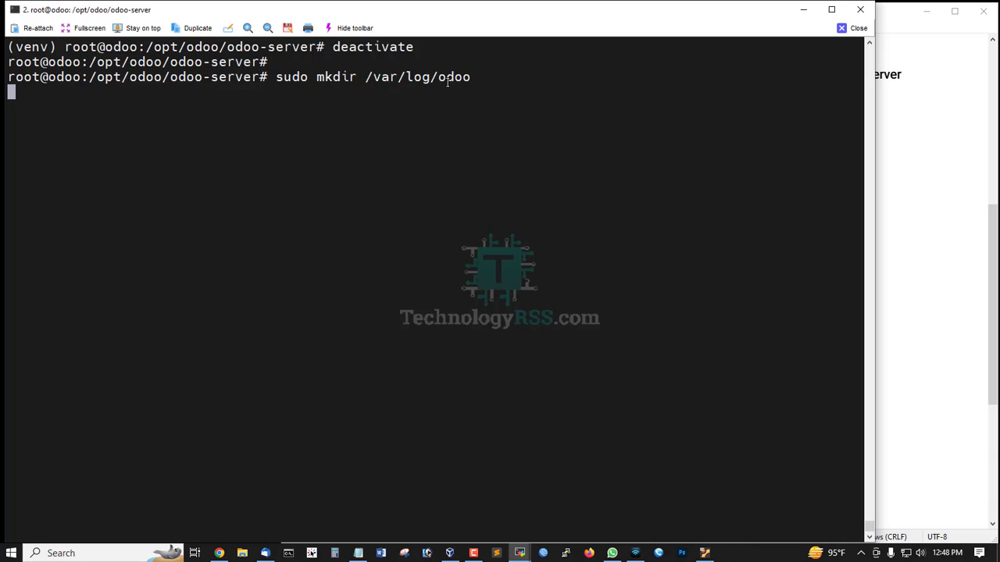
pyautogui.click(984, 307)
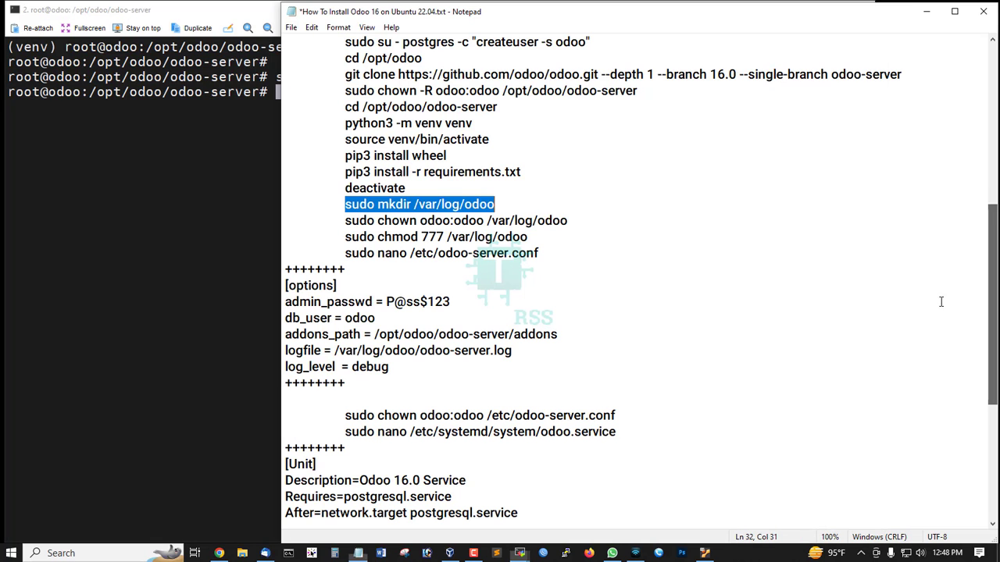
pyautogui.moveTo(328, 223); pyautogui.dragTo(615, 224)
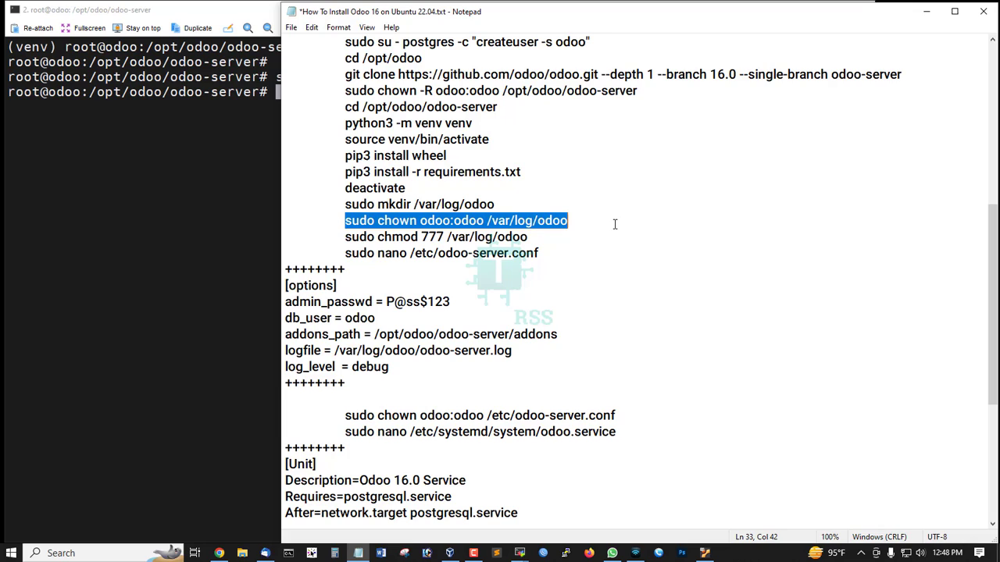
pyautogui.rightClick(259, 183)
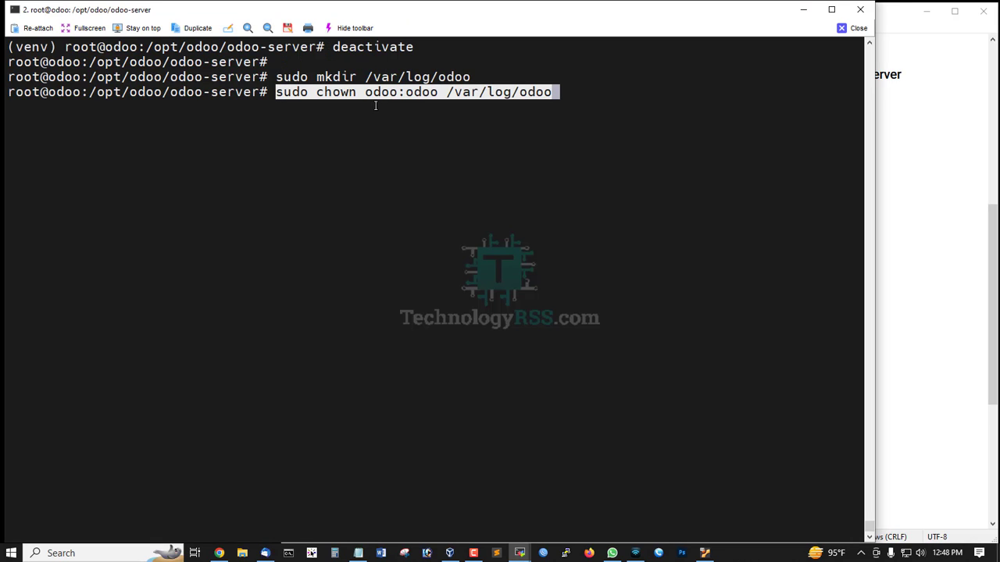
pyautogui.press('Return')
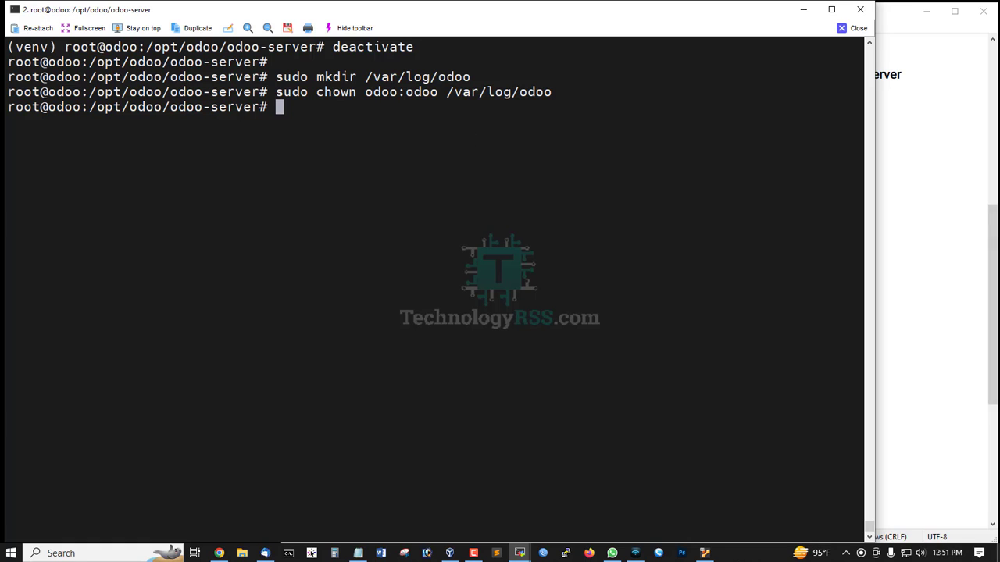
# - Set 777 permissions on /var/log/odoo and copy the 'sudo nano /etc/odoo-server.conf' command
pyautogui.click(358, 553)
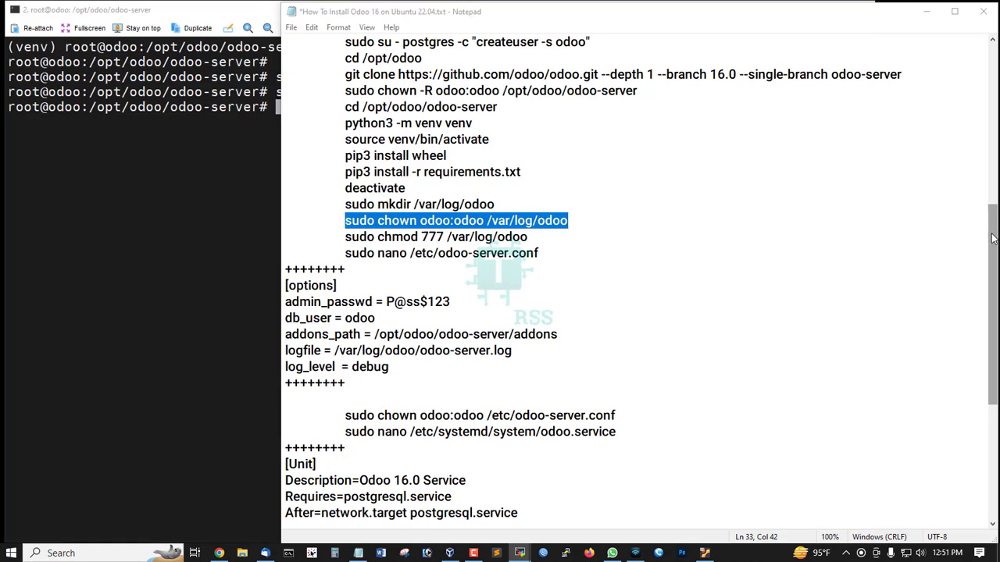
pyautogui.moveTo(344, 237); pyautogui.dragTo(564, 238)
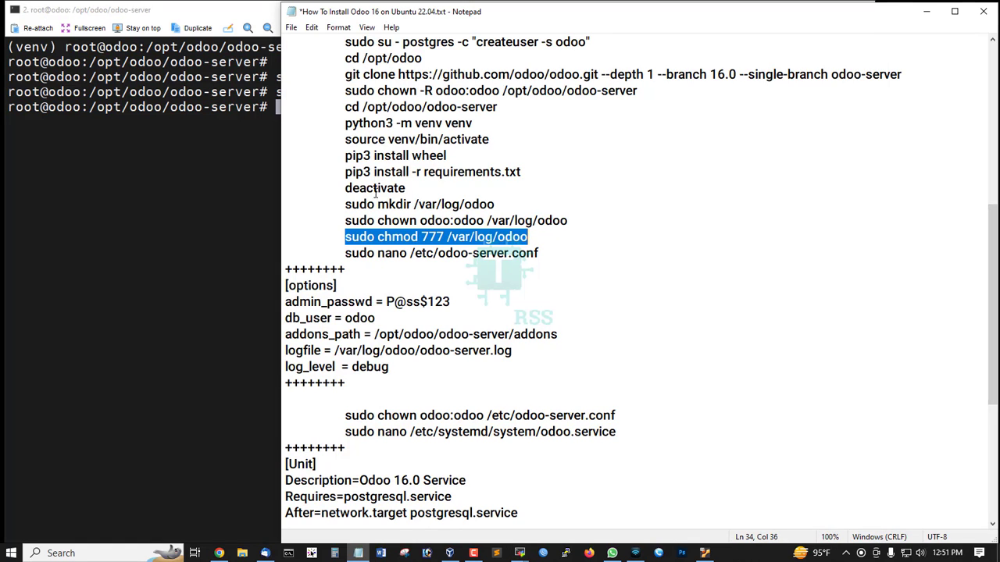
pyautogui.hotkey('ctrl', 'c')
pyautogui.rightClick(281, 155)
pyautogui.press('Return')
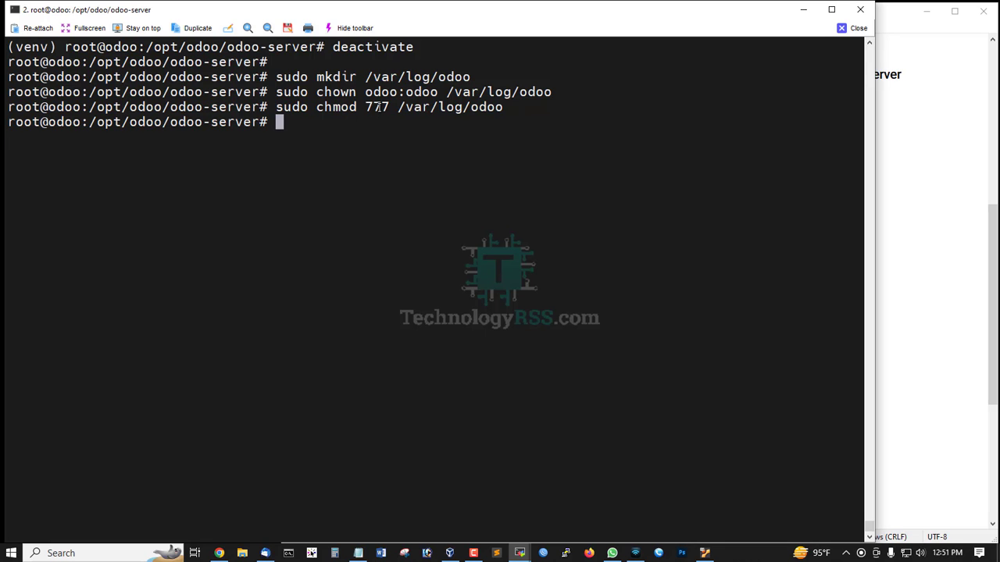
pyautogui.doubleClick(478, 109)
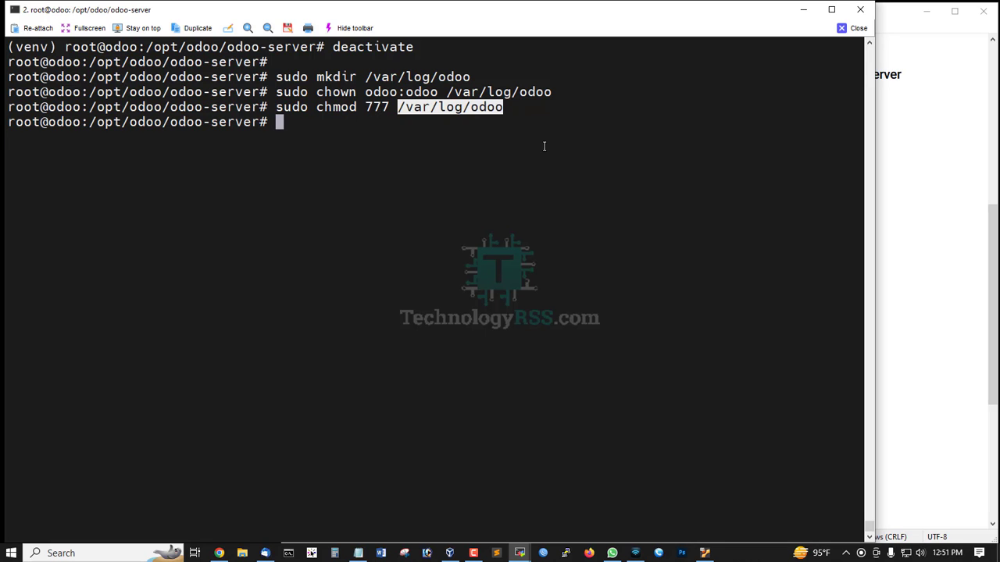
pyautogui.click(989, 261)
pyautogui.moveTo(345, 253); pyautogui.dragTo(595, 253)
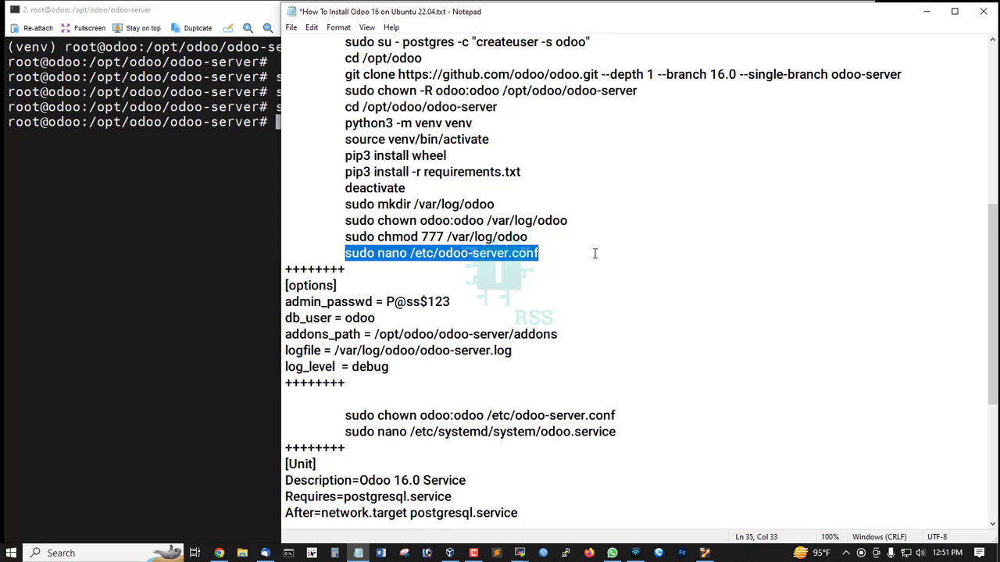
# - Open /etc/odoo-server.conf in nano and copy the [options] block with admin password and db_user odoo
pyautogui.rightClick(157, 182)
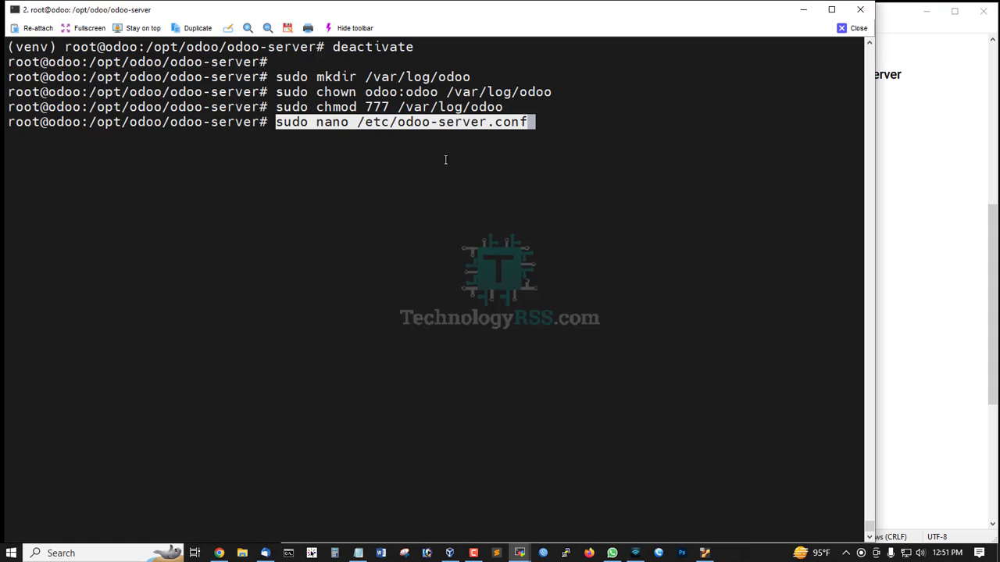
pyautogui.press('Return')
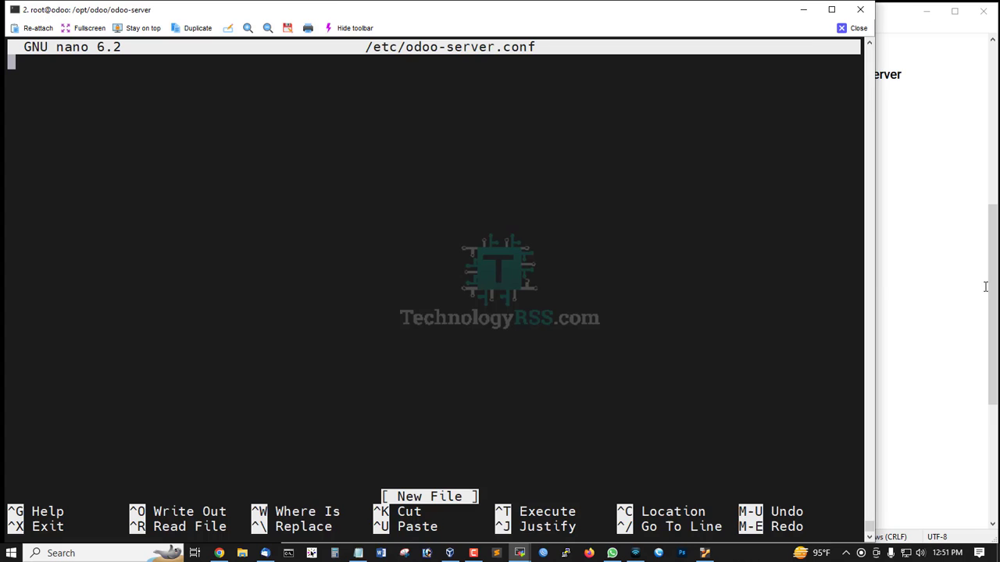
pyautogui.click(987, 287)
pyautogui.scroll(-1, 394, 252)
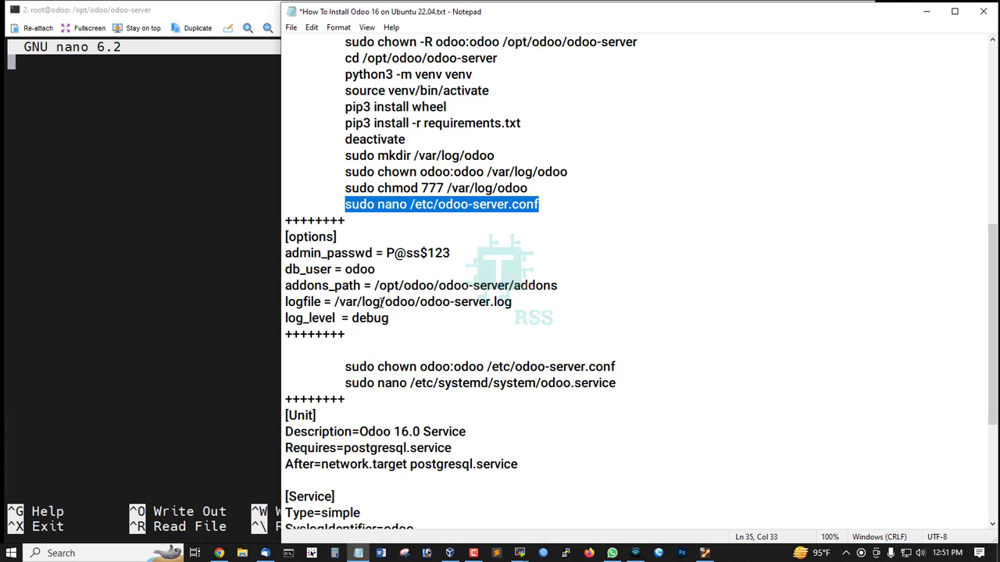
pyautogui.moveTo(400, 320); pyautogui.dragTo(285, 236)
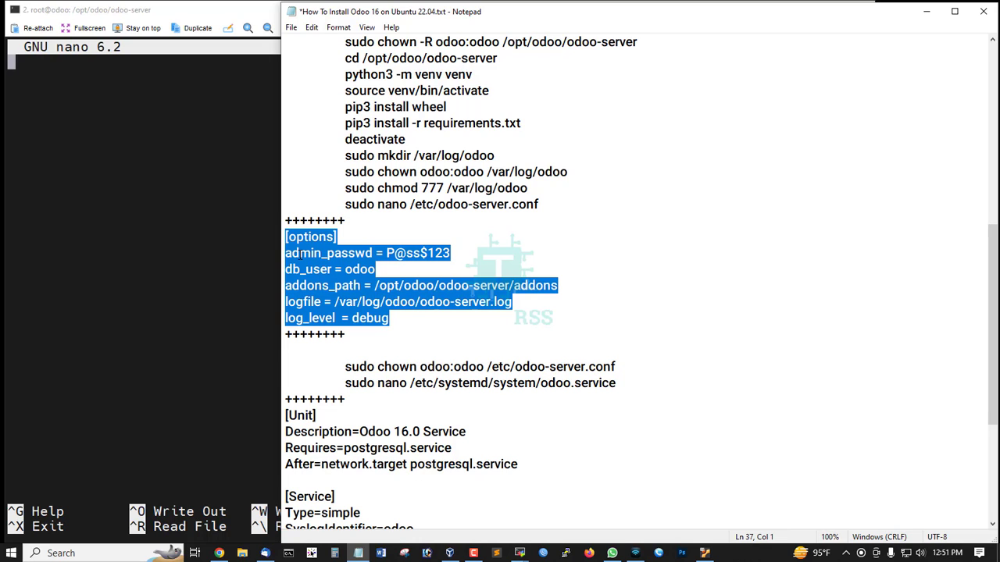
pyautogui.moveTo(315, 254); pyautogui.dragTo(468, 254)
pyautogui.moveTo(292, 270); pyautogui.dragTo(395, 271)
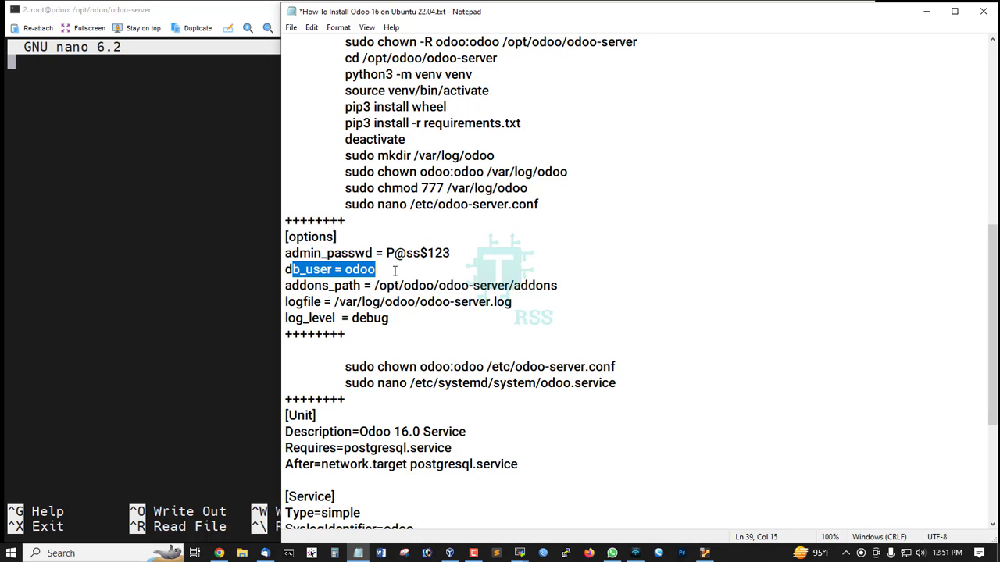
pyautogui.moveTo(397, 320); pyautogui.dragTo(259, 234)
# - Paste the [options] block into /etc/odoo-server.conf and save the file
pyautogui.click(168, 146)
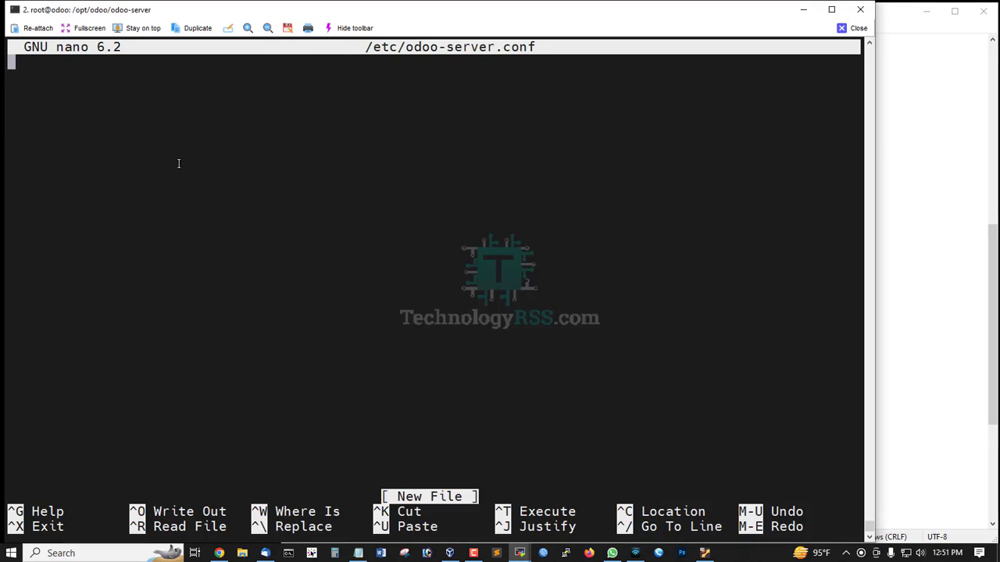
pyautogui.rightClick(217, 219)
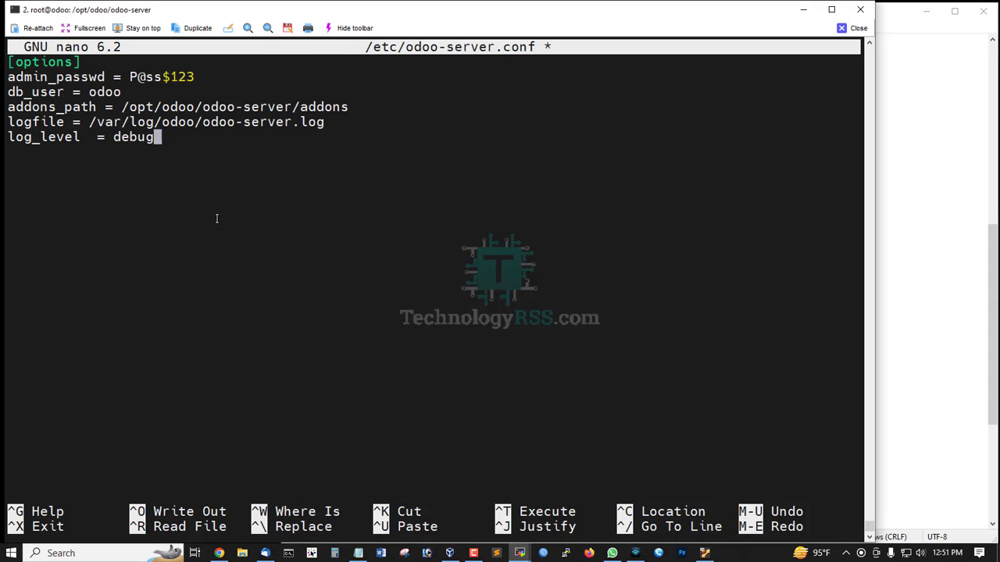
pyautogui.hotkey('ctrl', 'x')
pyautogui.press('y')
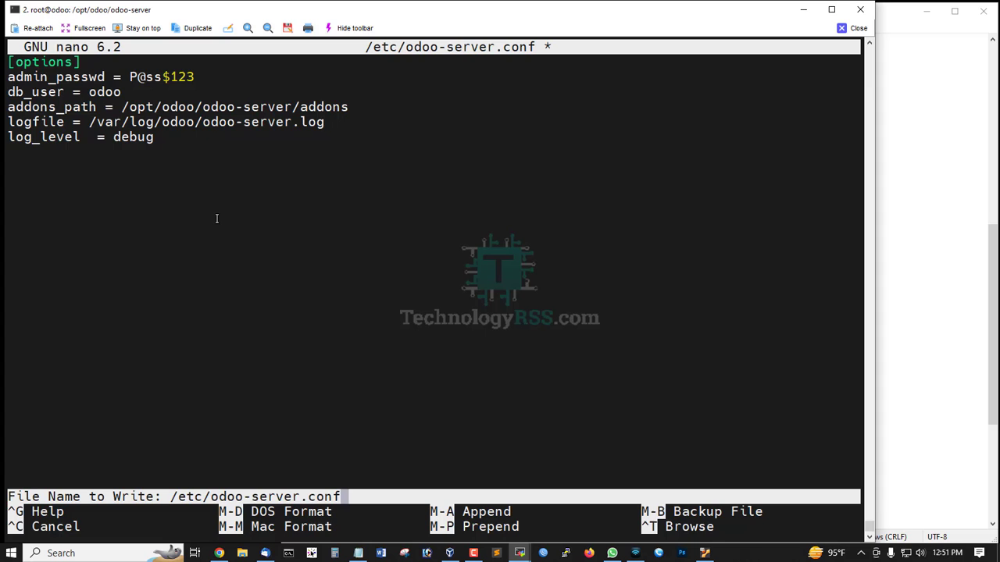
pyautogui.press('Return')
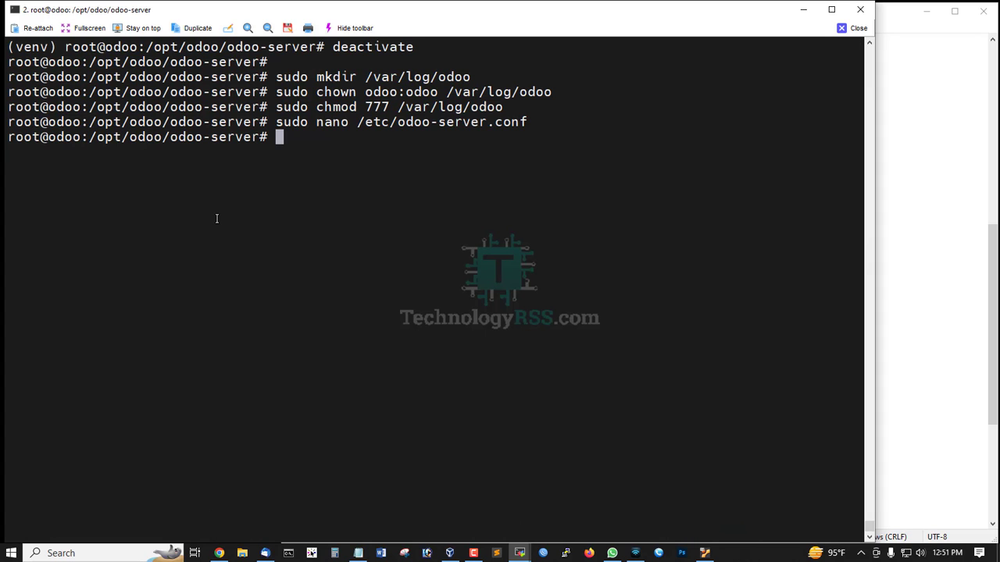
pyautogui.press('Return')
# - Give odoo:odoo ownership of /etc/odoo-server.conf
pyautogui.click(992, 300)
pyautogui.scroll(-2, 534, 248)
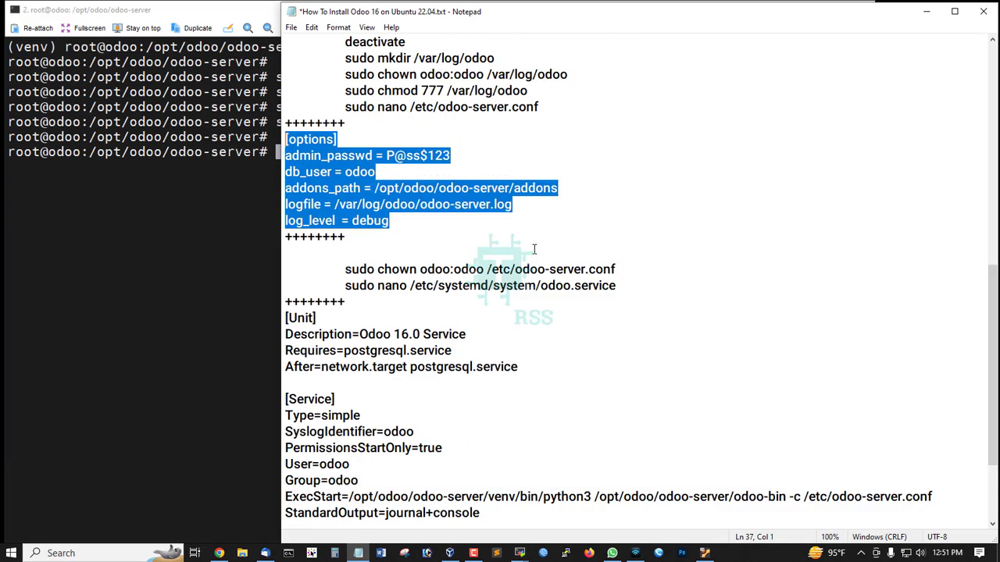
pyautogui.scroll(-1, 534, 248)
pyautogui.moveTo(333, 221); pyautogui.dragTo(634, 221)
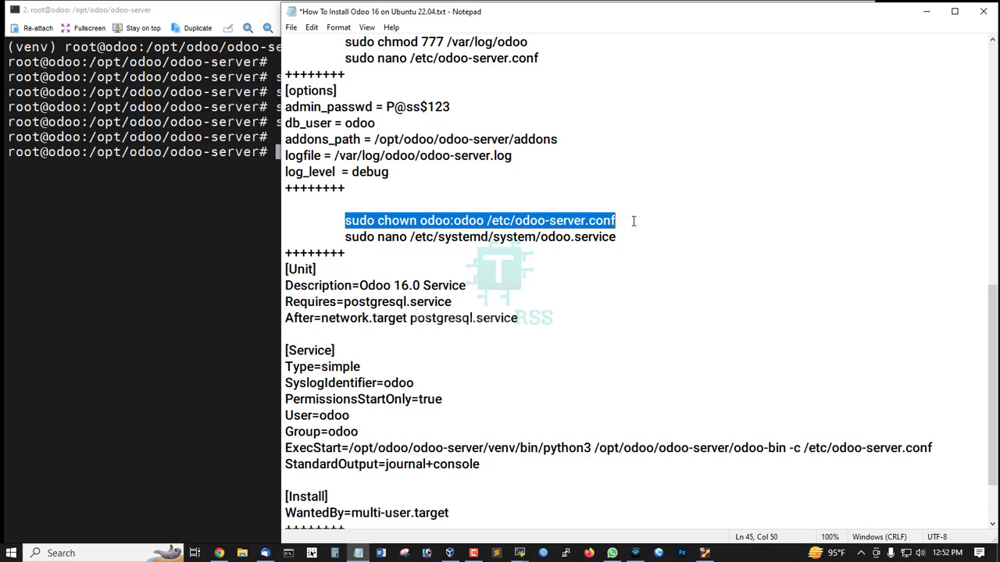
pyautogui.rightClick(227, 200)
pyautogui.press('Return')
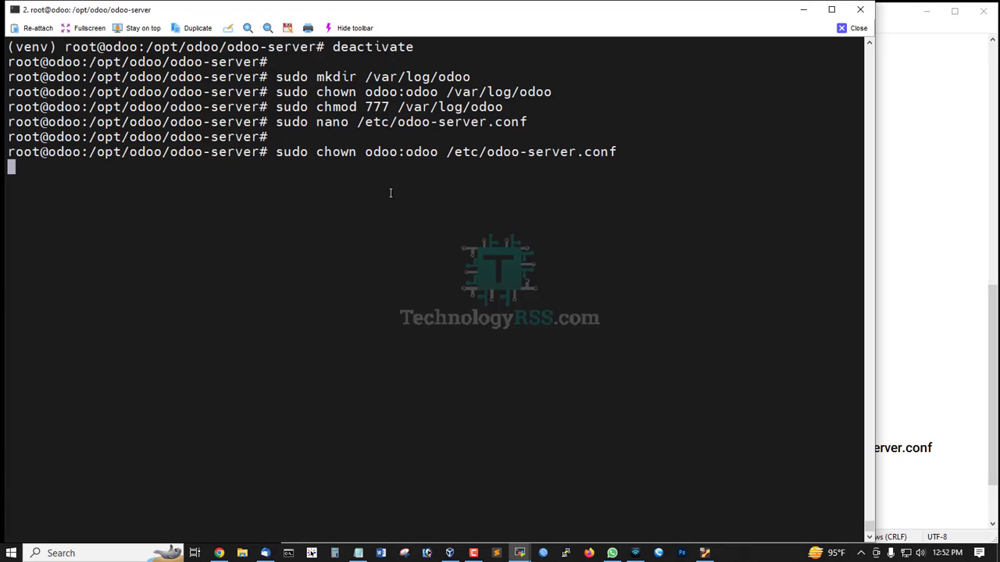
pyautogui.doubleClick(426, 153)
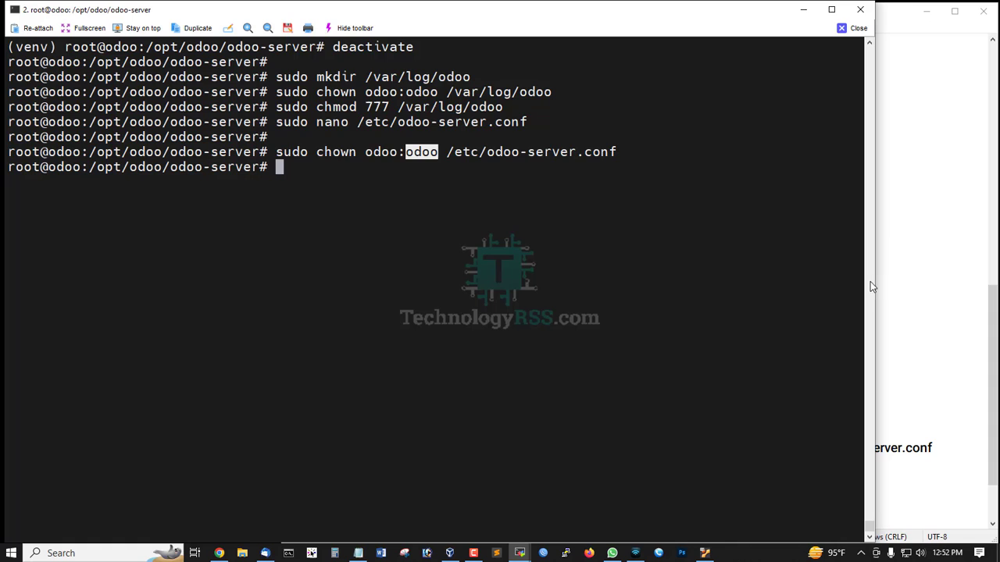
# - Enter 'sudo nano /etc/systemd/system/odoo.service' at the prompt
pyautogui.click(994, 346)
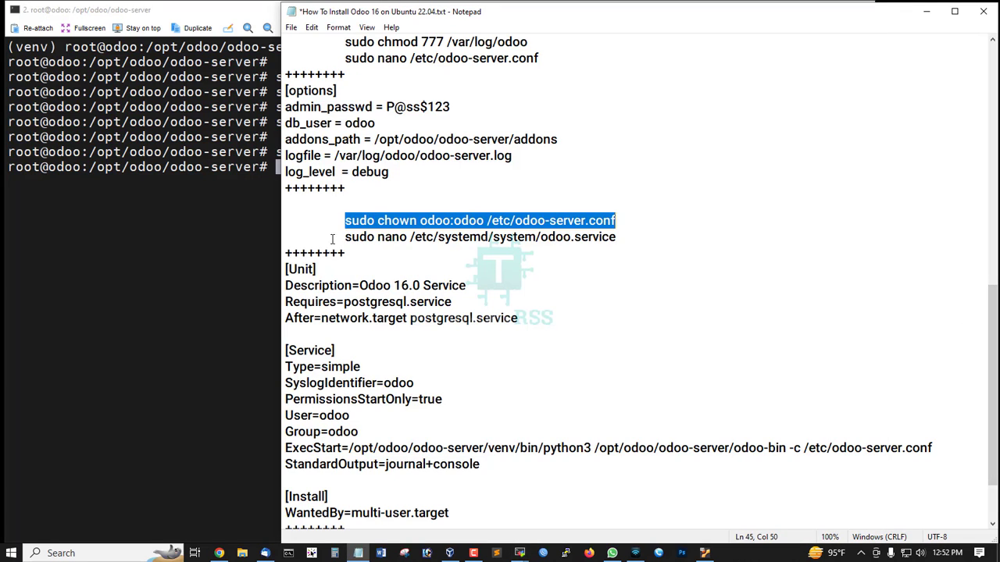
pyautogui.moveTo(341, 237); pyautogui.dragTo(643, 252)
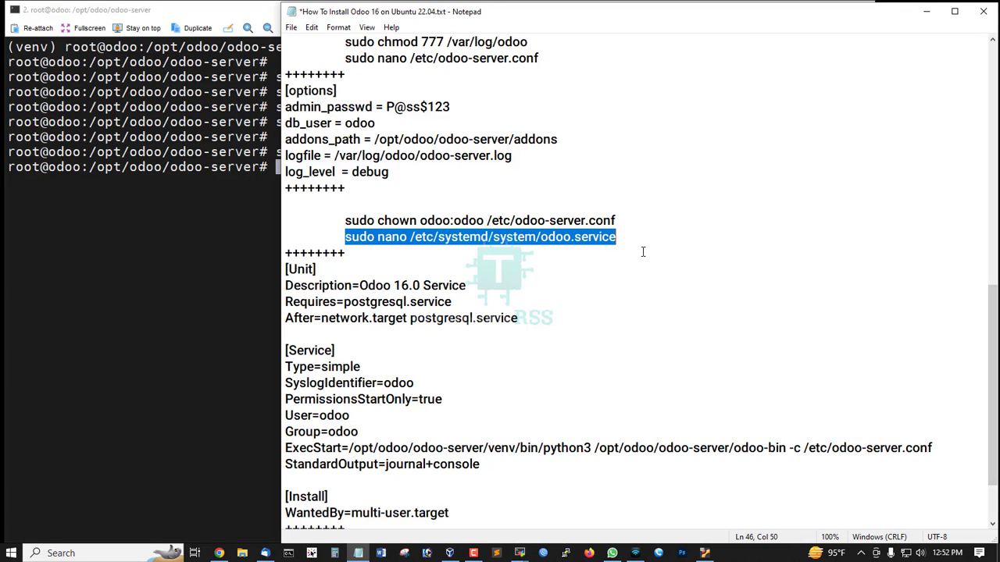
pyautogui.rightClick(188, 221)
pyautogui.hotkey('ctrl', 'l')
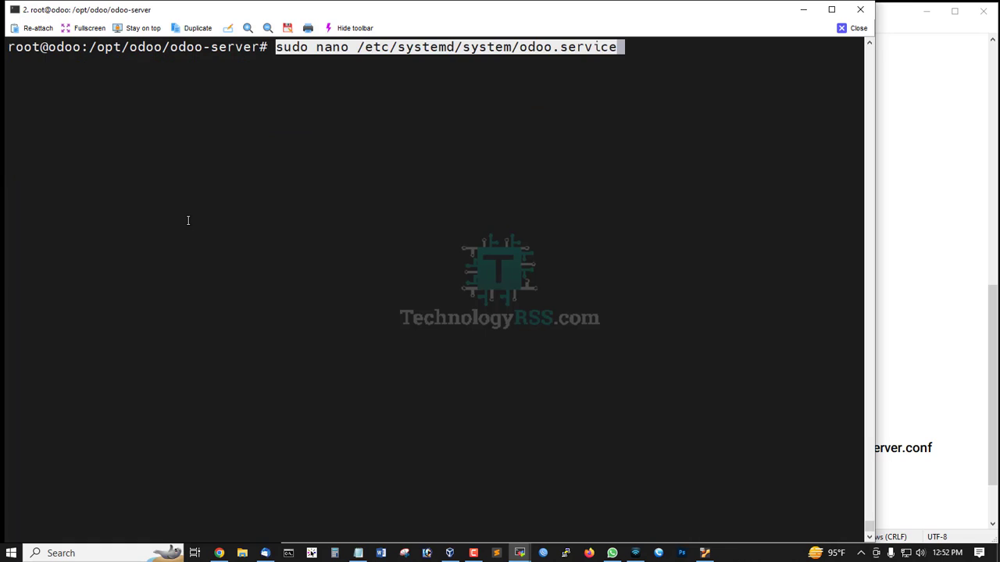
# - Paste the [Unit], [Service] and [Install] sections into the empty odoo.service and save it
pyautogui.press('Return')
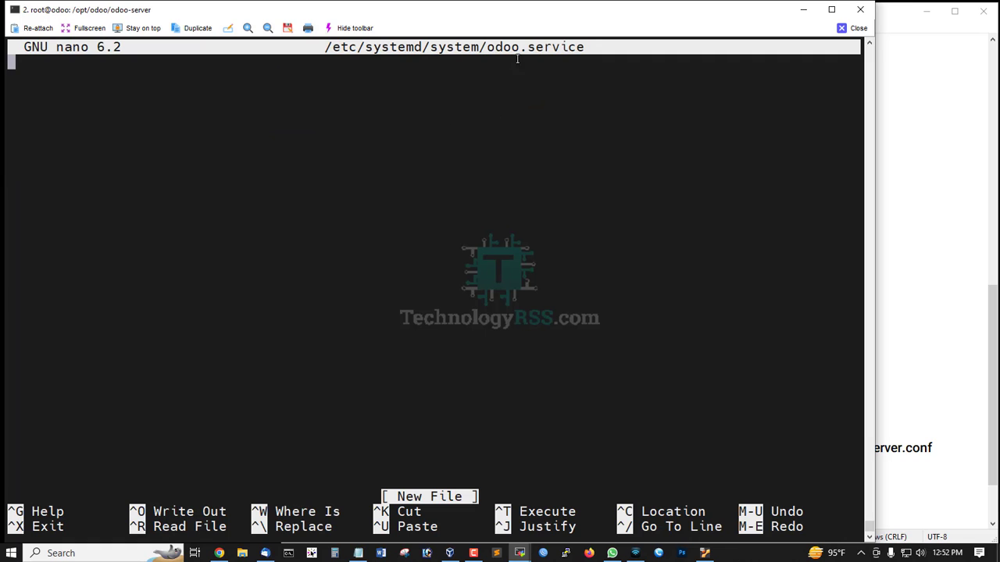
pyautogui.click(987, 334)
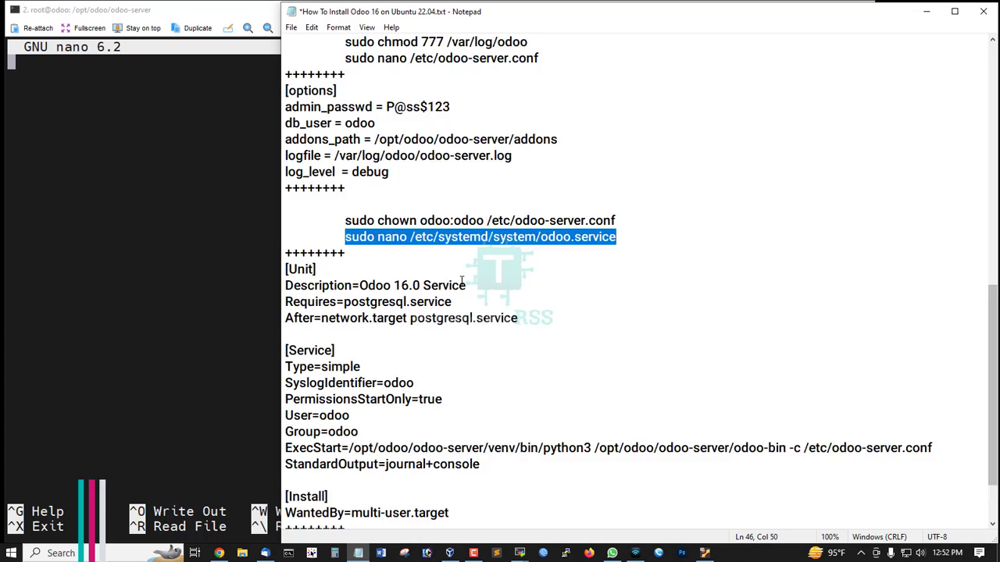
pyautogui.scroll(-2, 450, 438)
pyautogui.moveTo(450, 437); pyautogui.dragTo(198, 208)
pyautogui.hotkey('ctrl', 'c')
pyautogui.click(165, 168)
pyautogui.rightClick(192, 168)
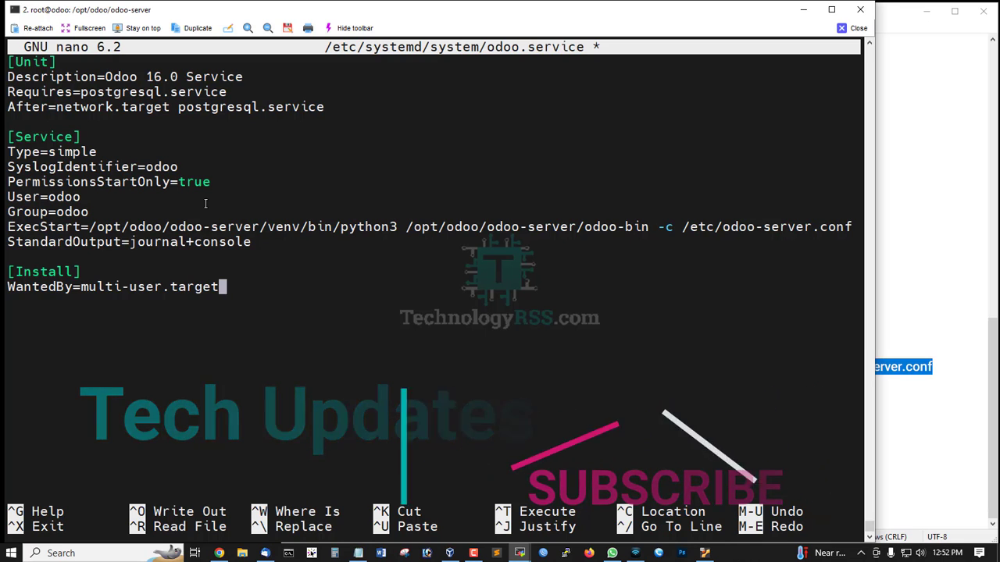
pyautogui.hotkey('ctrl', 'x')
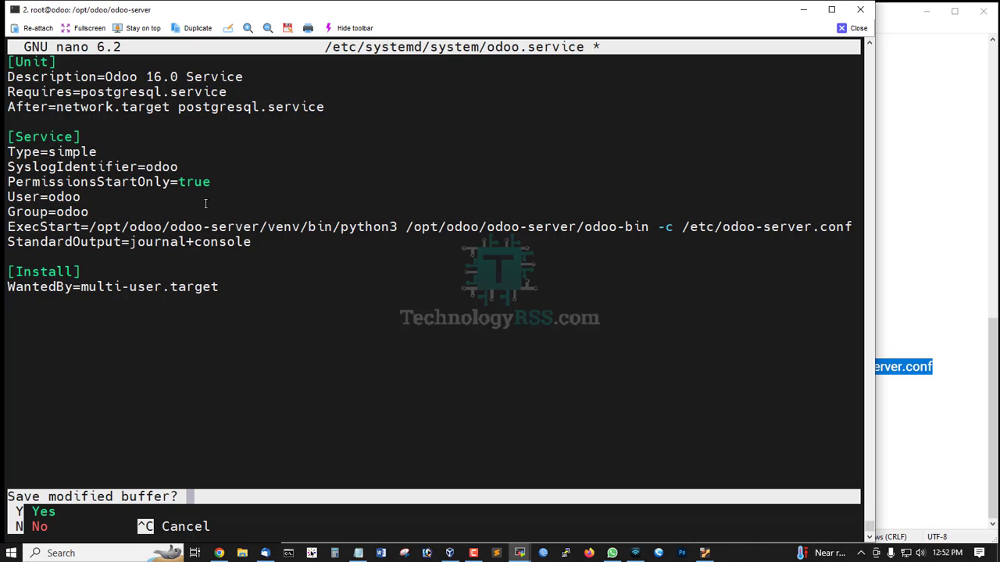
pyautogui.press('y')
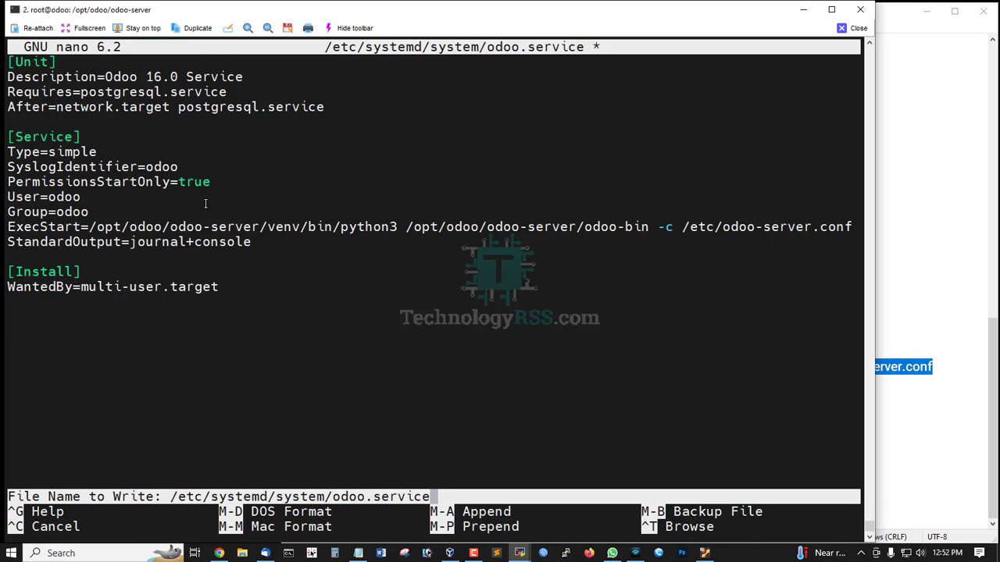
pyautogui.press('Return')
pyautogui.press('Return')
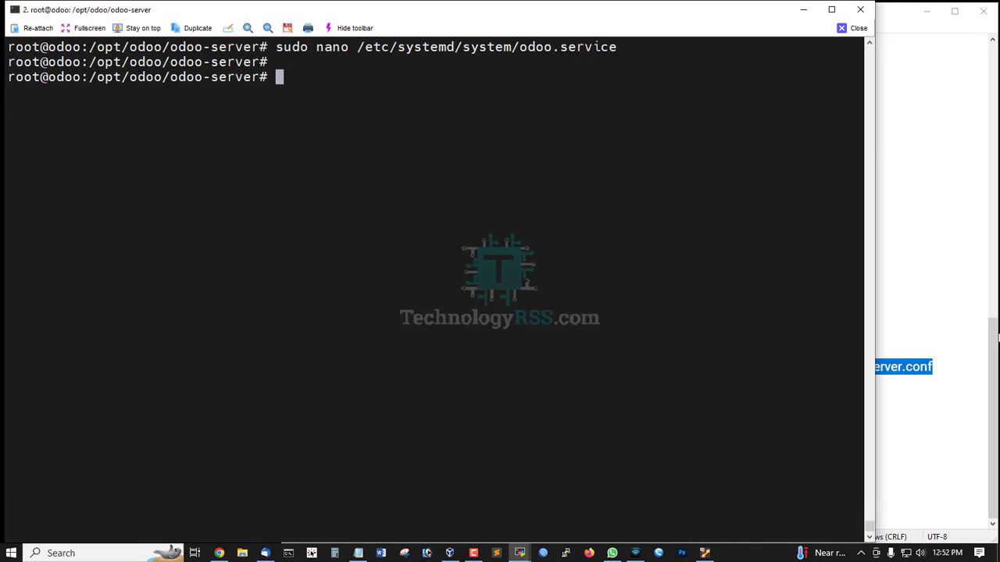
# - Reload the systemd service definitions with daemon-reload
pyautogui.hotkey('alt', 'Tab')
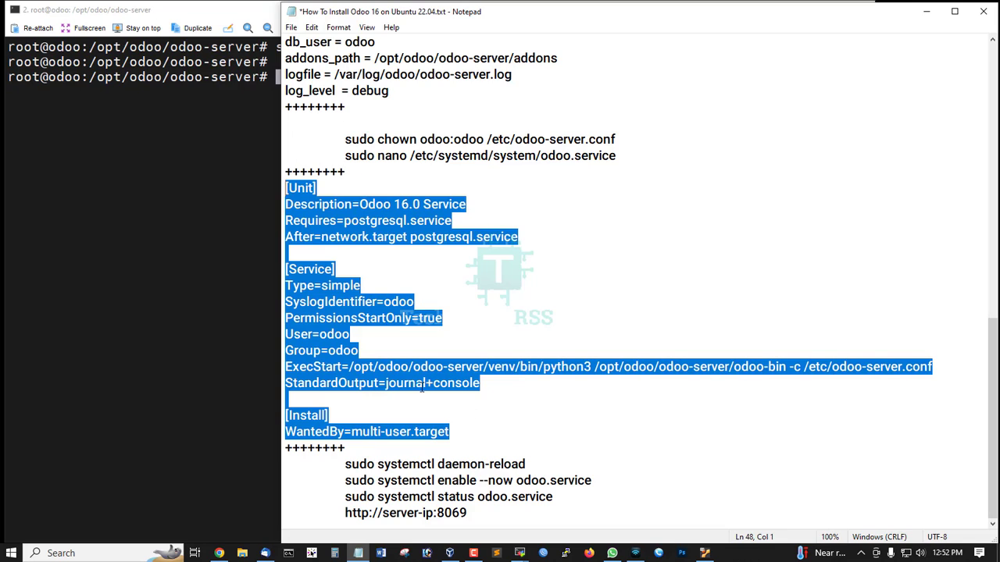
pyautogui.moveTo(345, 466); pyautogui.dragTo(583, 465)
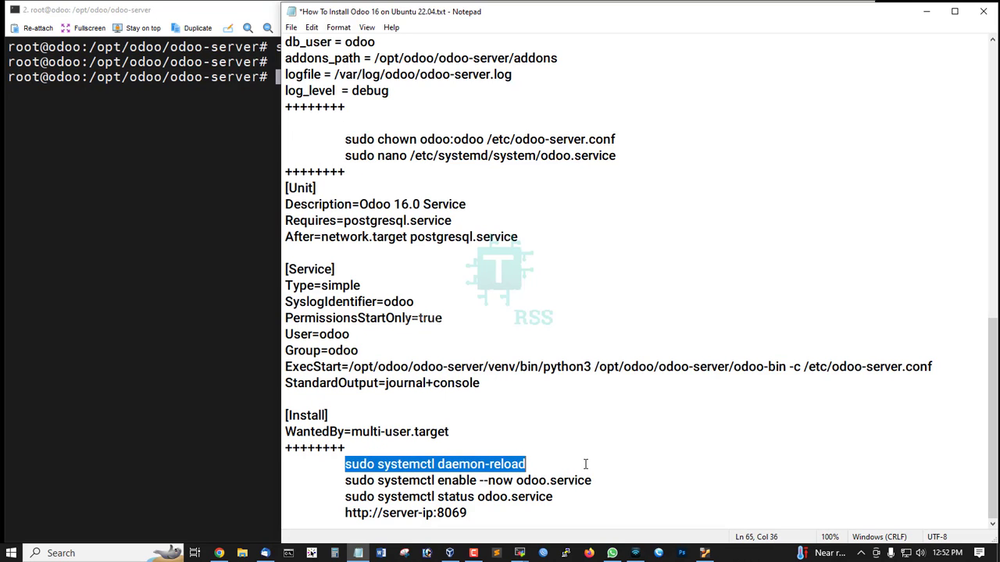
pyautogui.hotkey('ctrl', 'c')
pyautogui.hotkey('alt', 'Tab')
pyautogui.rightClick(125, 174)
pyautogui.press('Return')
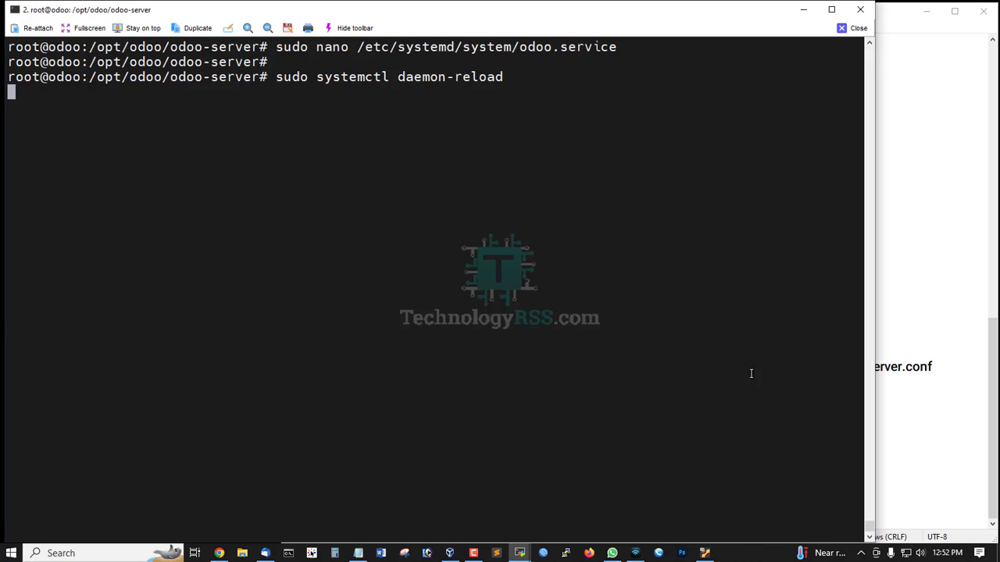
# - Enable and start odoo.service
pyautogui.hotkey('alt', 'Tab')
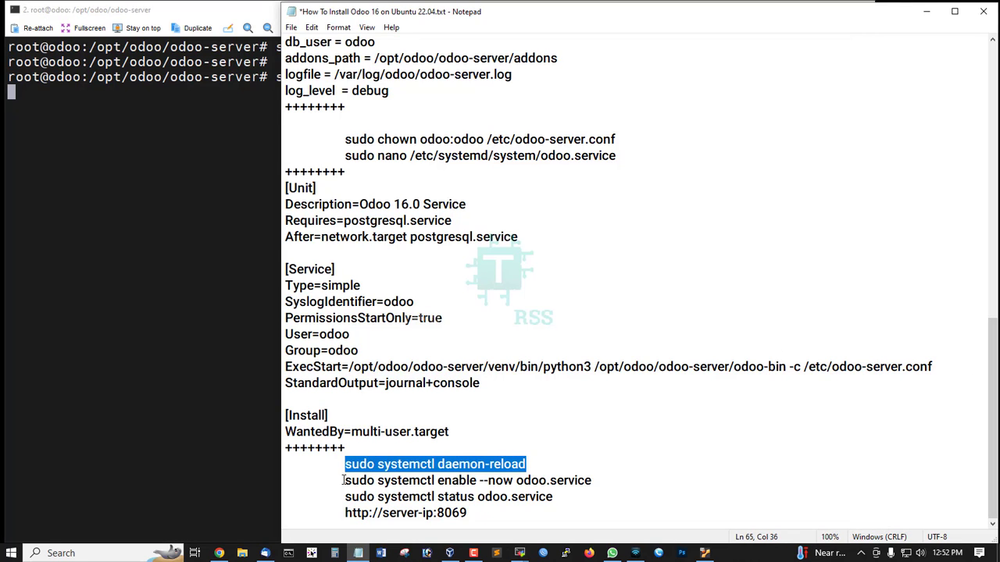
pyautogui.moveTo(344, 480); pyautogui.dragTo(638, 482)
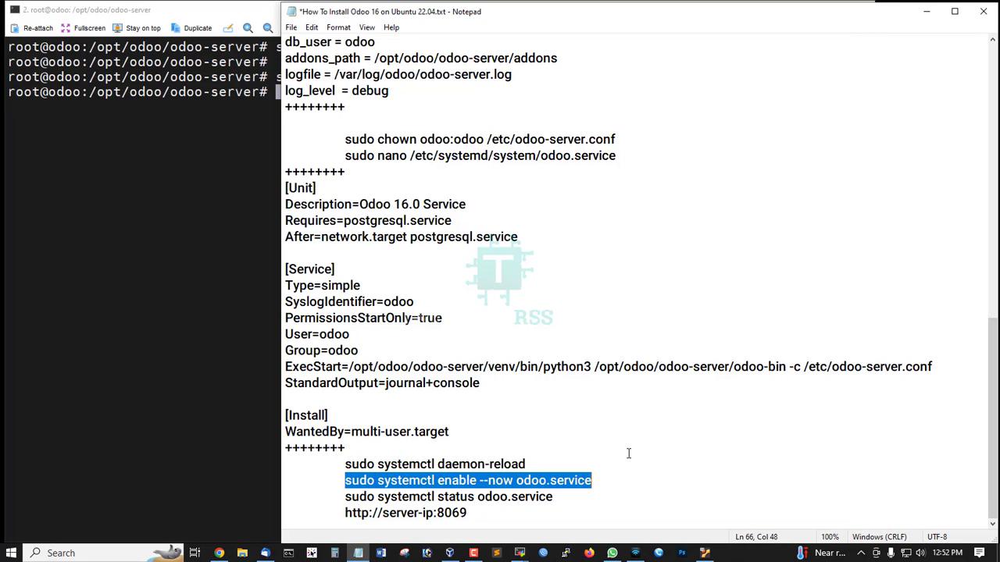
pyautogui.hotkey('ctrl', 'c')
pyautogui.hotkey('alt', 'Tab')
pyautogui.rightClick(203, 179)
pyautogui.press('Return')
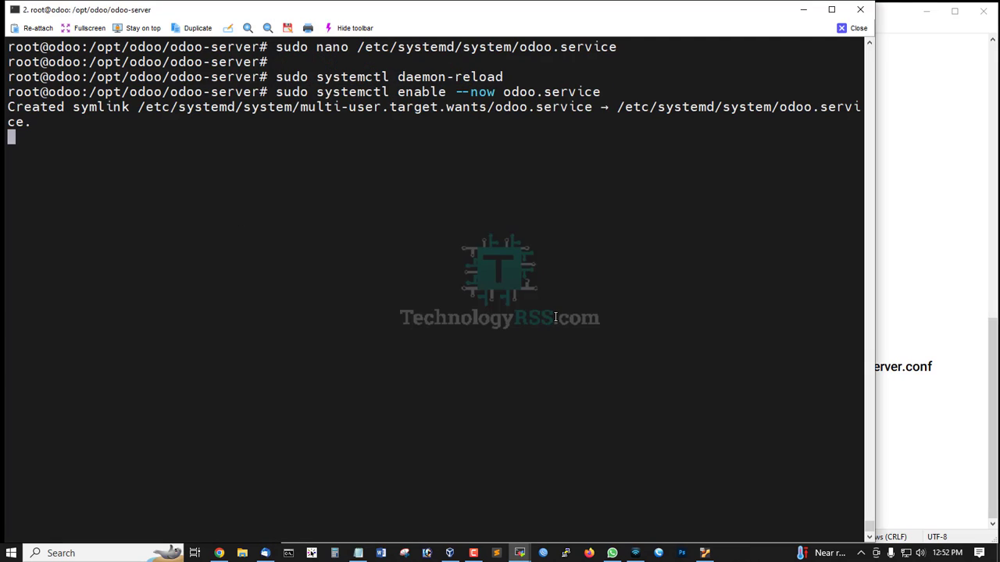
# - Run 'sudo systemctl status odoo.service', confirm it is active (running), then exit the pager
pyautogui.click(990, 442)
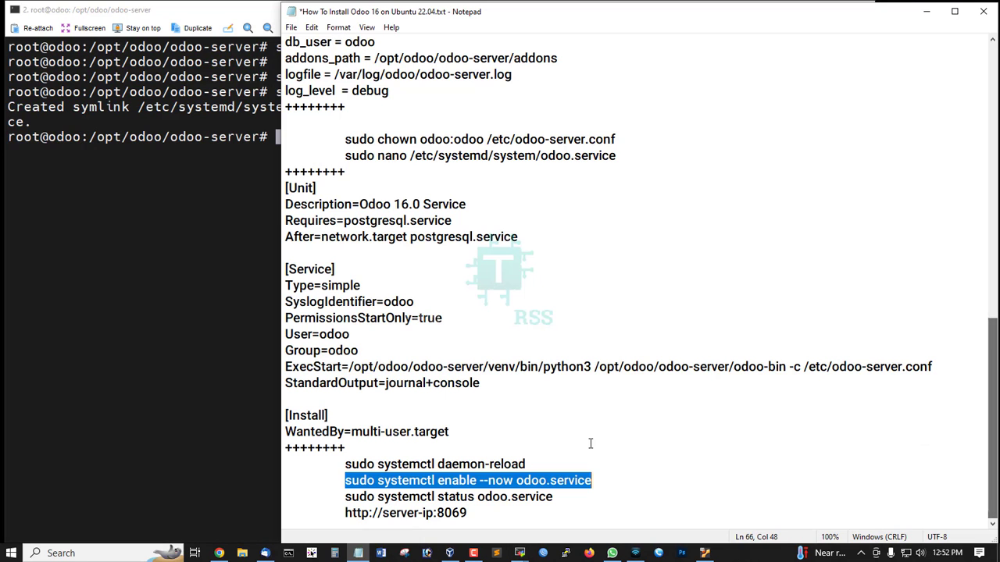
pyautogui.moveTo(344, 497); pyautogui.dragTo(576, 495)
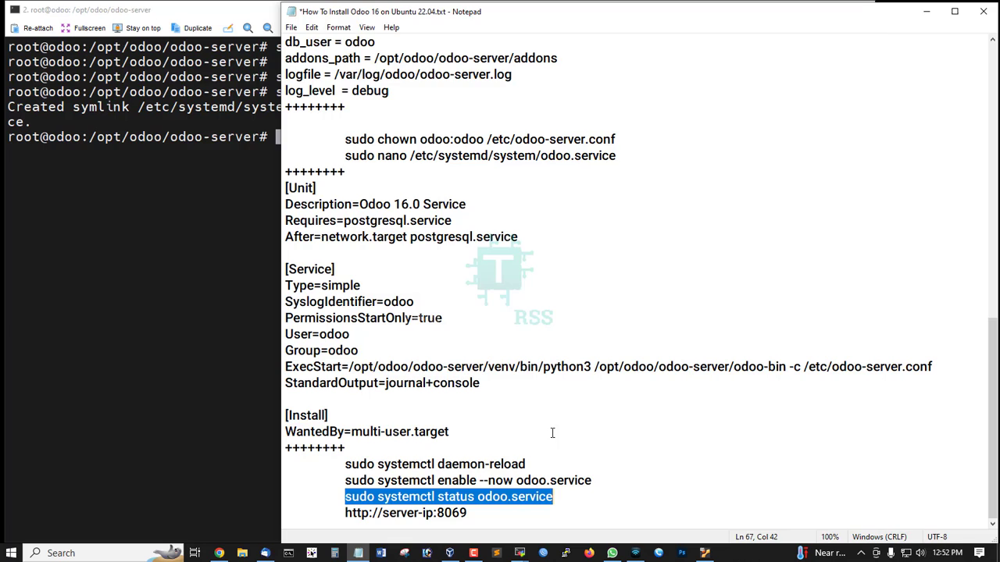
pyautogui.hotkey('ctrl', 'c')
pyautogui.click(200, 216)
pyautogui.rightClick(392, 269)
pyautogui.press('Return')
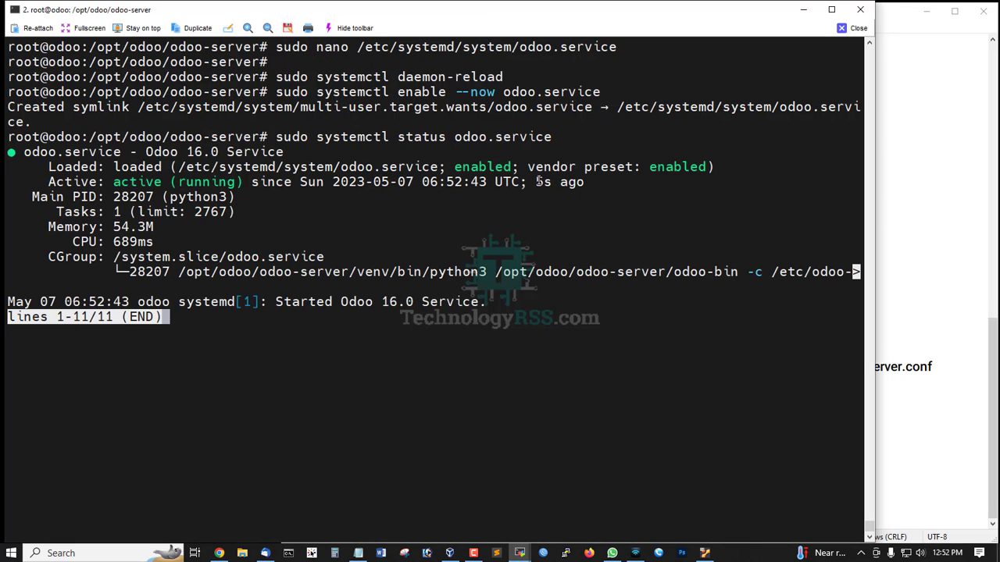
pyautogui.moveTo(536, 181); pyautogui.dragTo(583, 181)
pyautogui.click(345, 329)
pyautogui.press('q')
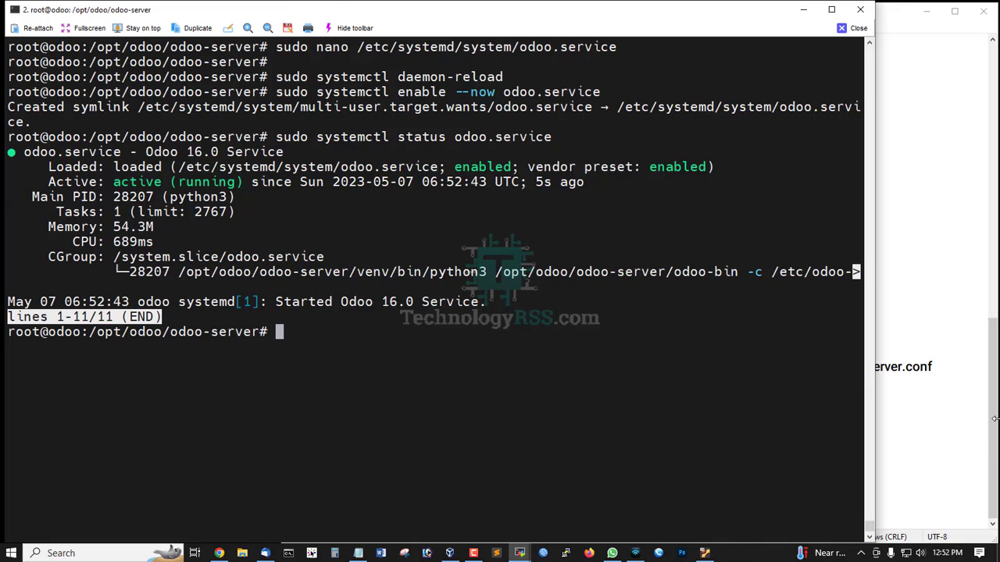
pyautogui.click(994, 420)
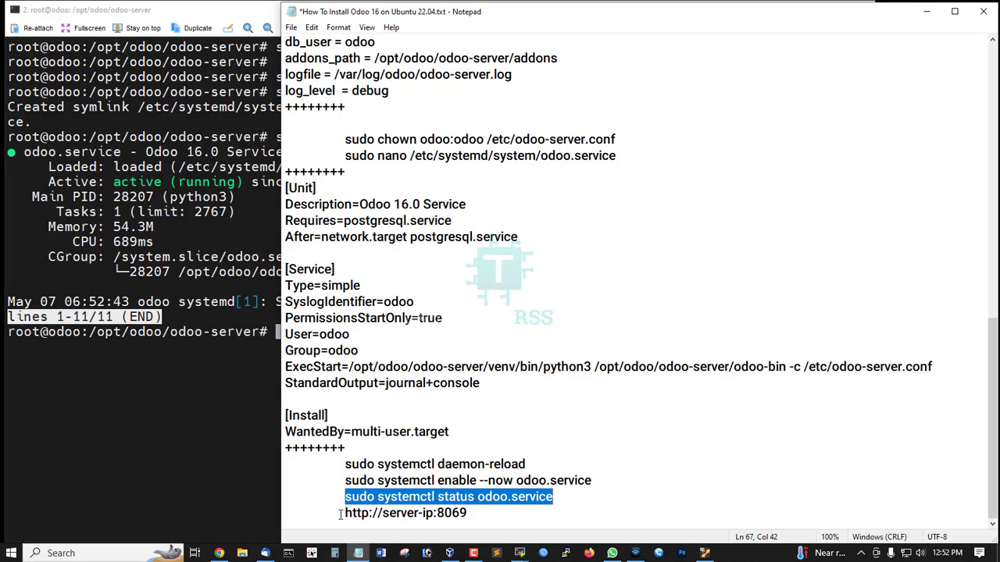
pyautogui.moveTo(434, 513); pyautogui.dragTo(382, 513)
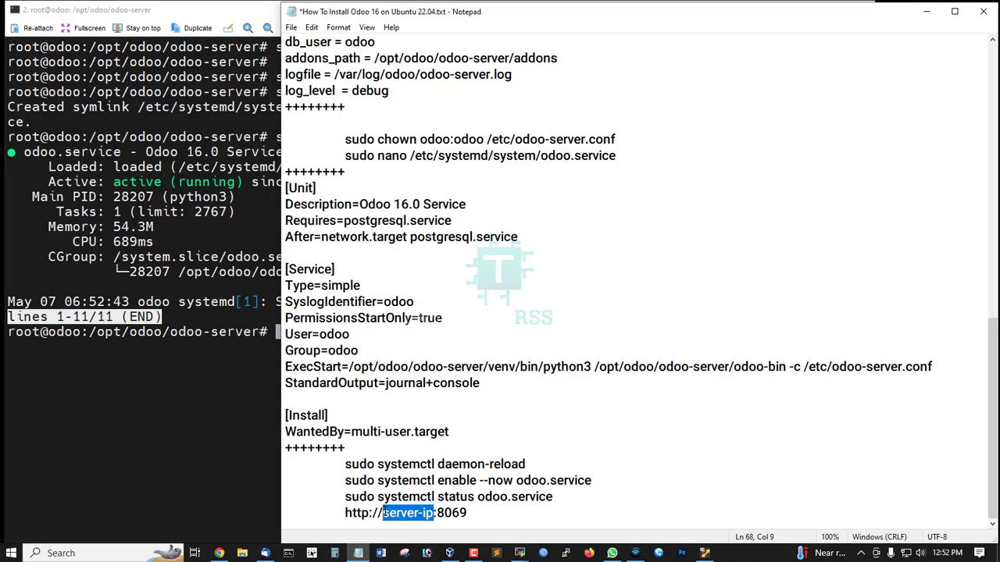
pyautogui.scroll(9, 492, 396)
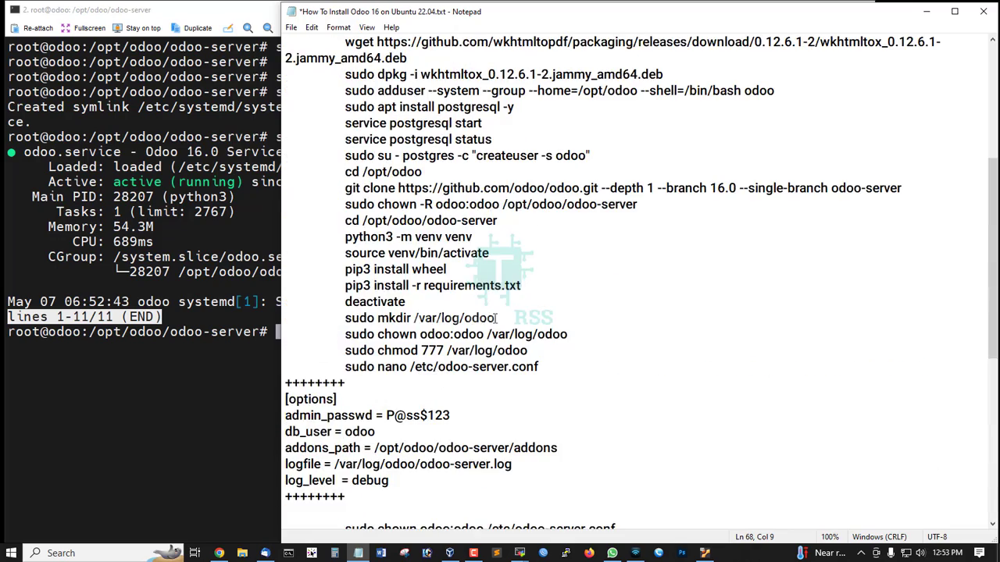
pyautogui.scroll(-9, 490, 321)
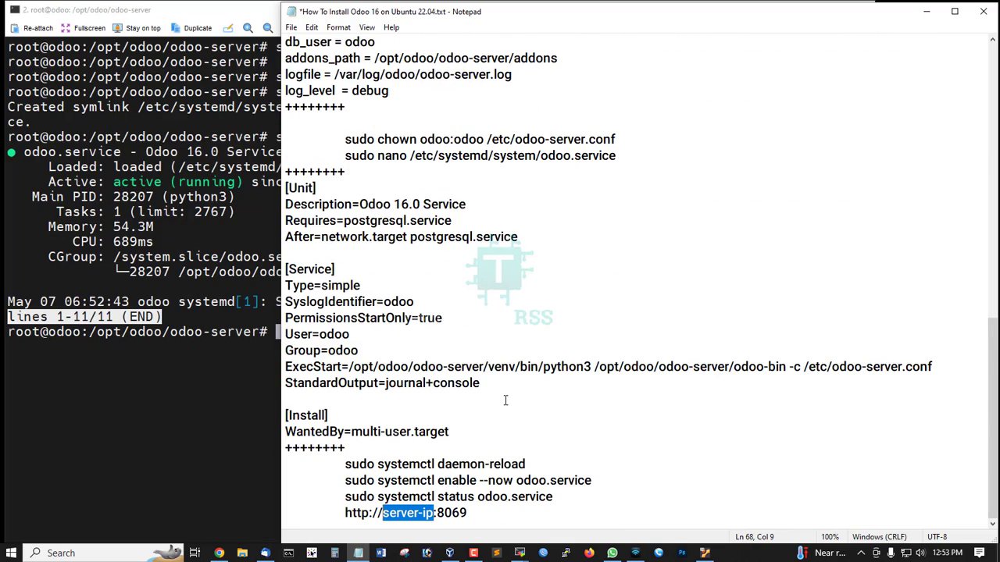
pyautogui.scroll(15, 506, 401)
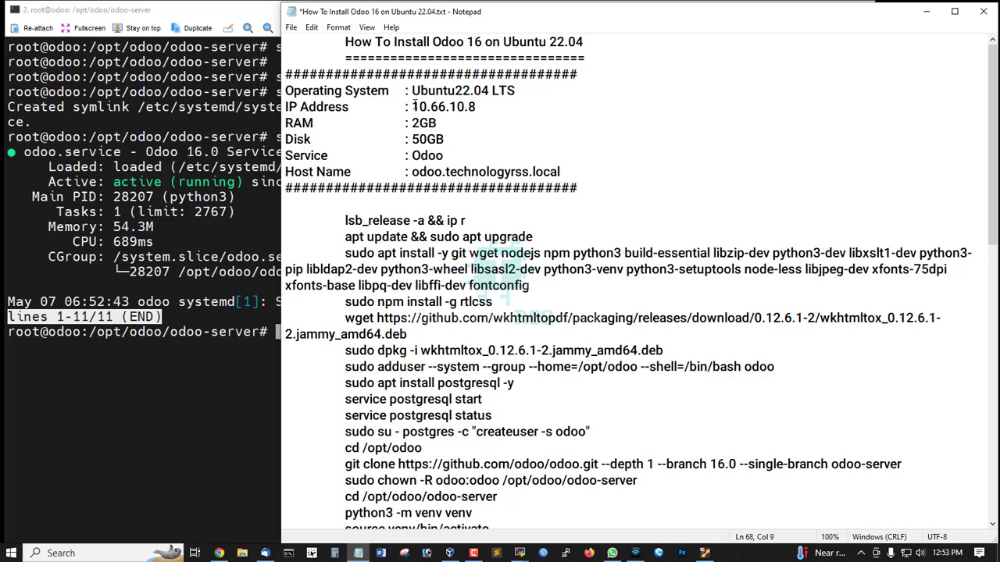
pyautogui.moveTo(412, 107); pyautogui.dragTo(520, 111)
pyautogui.scroll(-14, 453, 318)
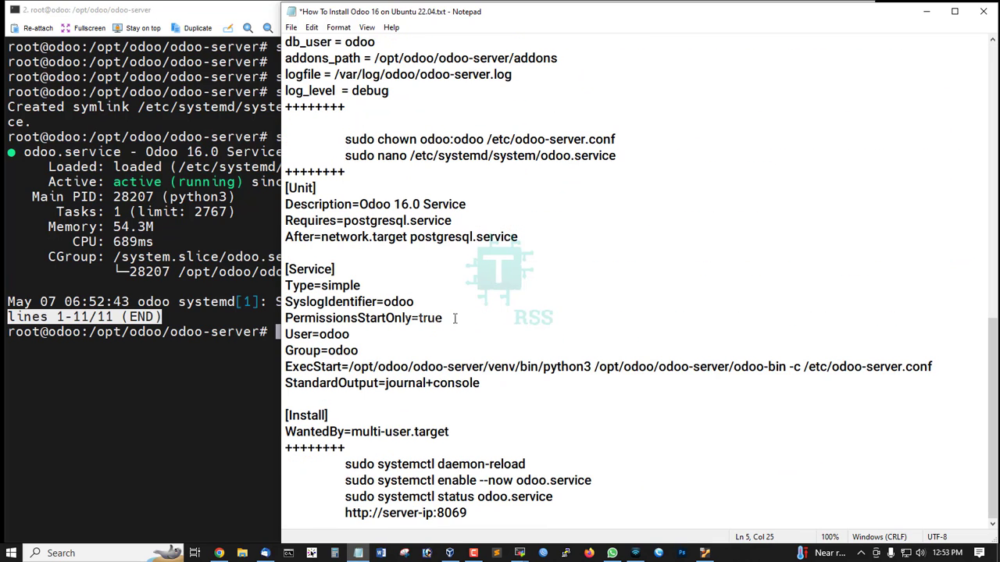
pyautogui.moveTo(382, 513); pyautogui.dragTo(439, 513)
pyautogui.hotkey('ctrl', 'v')
# - Enter the config's admin_passwd value as the Master Password
pyautogui.moveTo(345, 513); pyautogui.dragTo(536, 512)
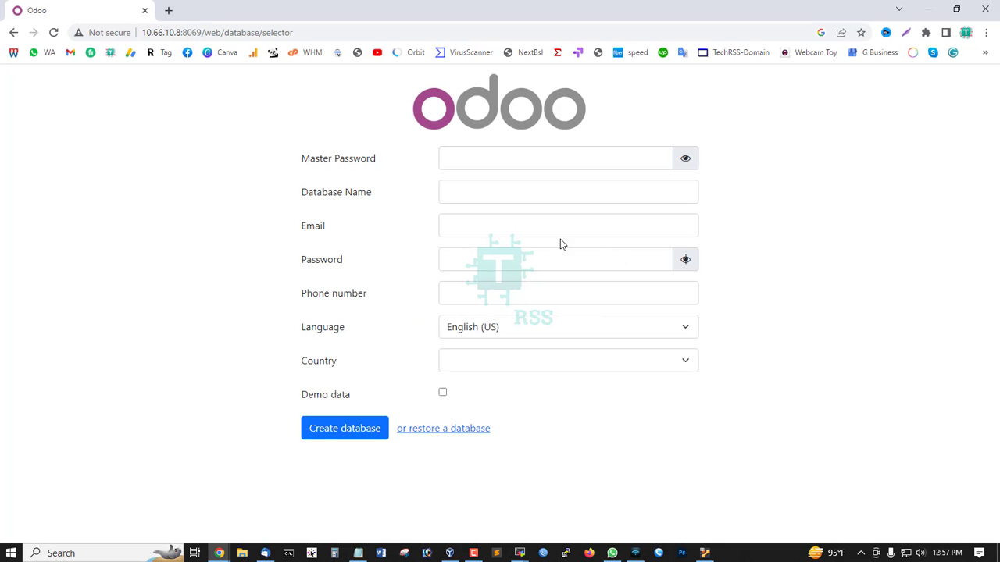
pyautogui.click(393, 165)
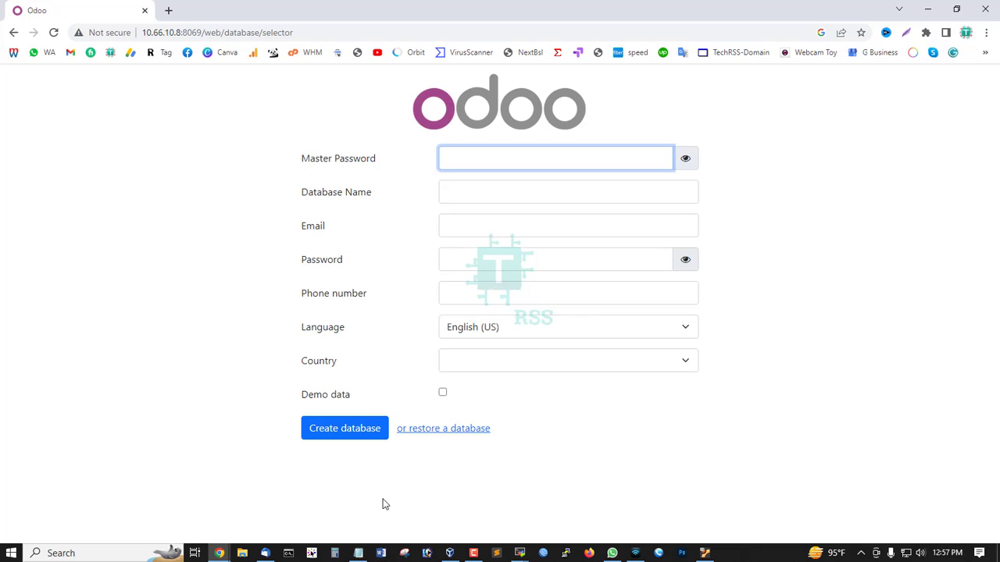
pyautogui.click(364, 554)
pyautogui.scroll(4, 448, 300)
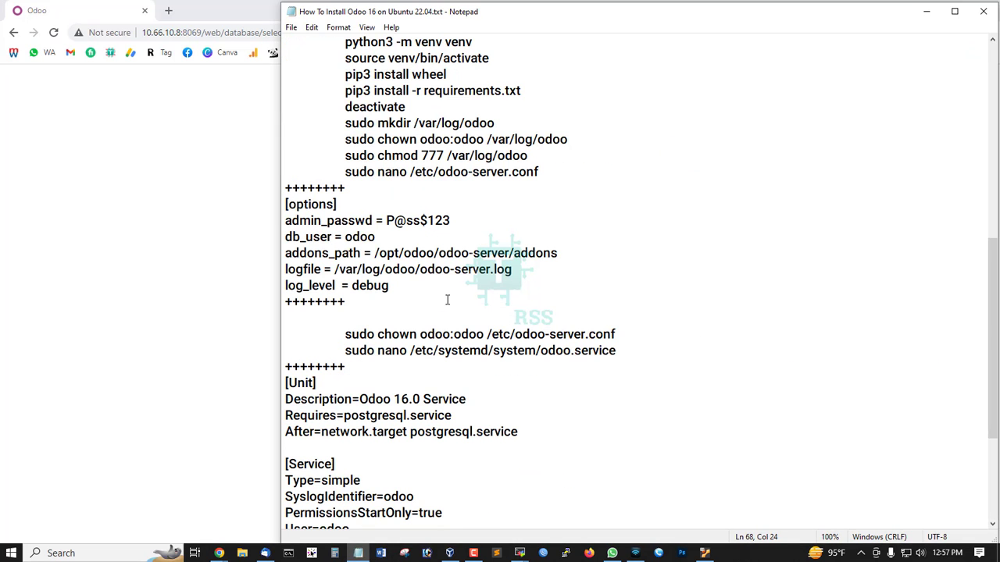
pyautogui.moveTo(386, 221); pyautogui.dragTo(508, 218)
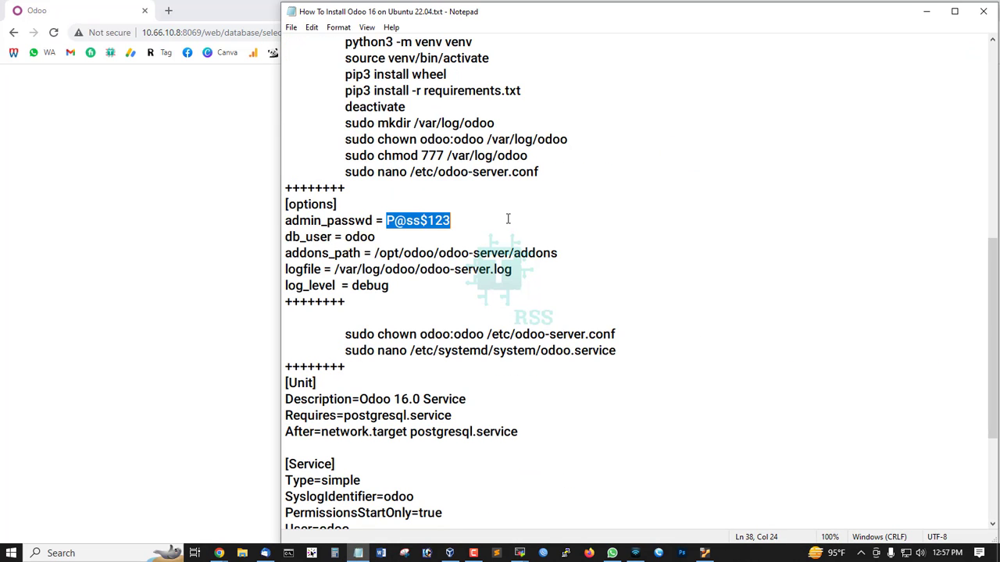
pyautogui.hotkey('ctrl', 'c')
pyautogui.click(208, 219)
pyautogui.click(508, 158)
pyautogui.hotkey('ctrl', 'v')
# - Name the database 'odoo', fill the admin e-mail and password, include demo data, and create it
pyautogui.click(475, 193)
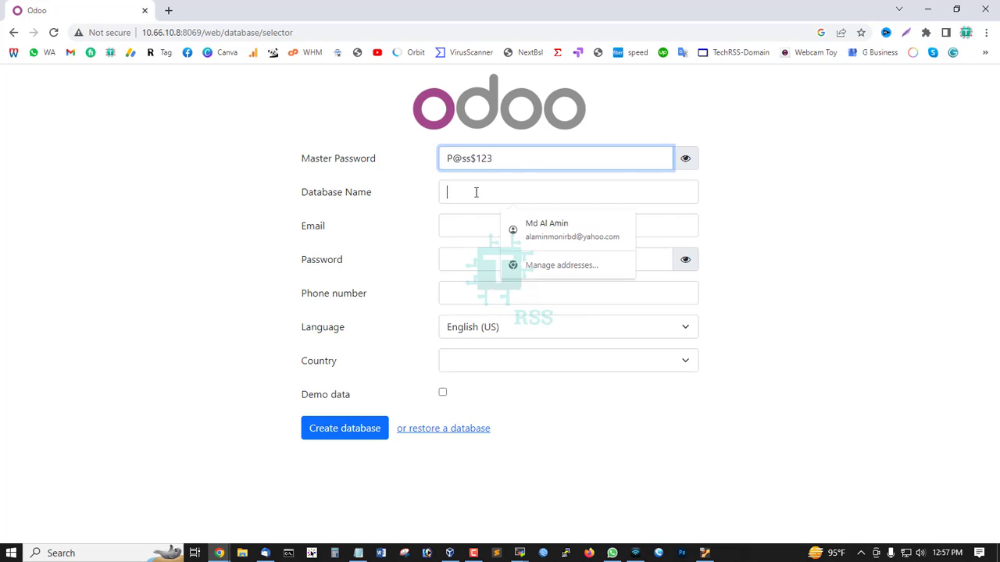
pyautogui.write('odoo')
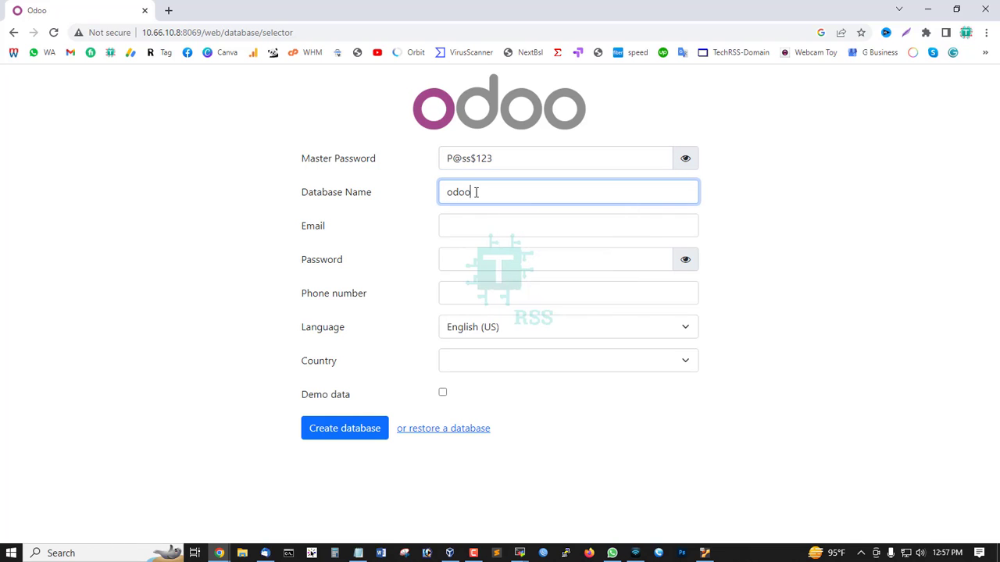
pyautogui.press('Tab')
pyautogui.click(555, 257)
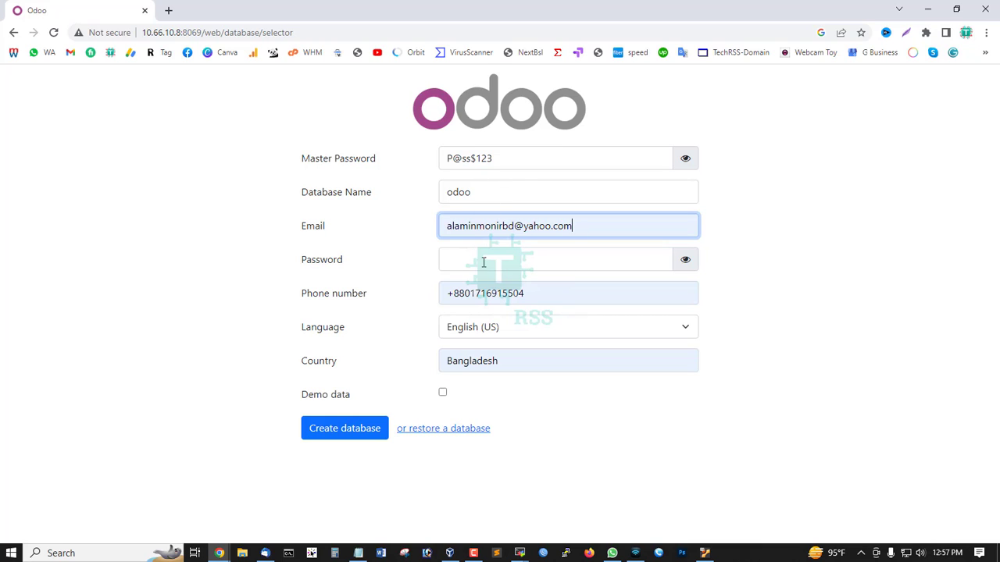
pyautogui.click(503, 257)
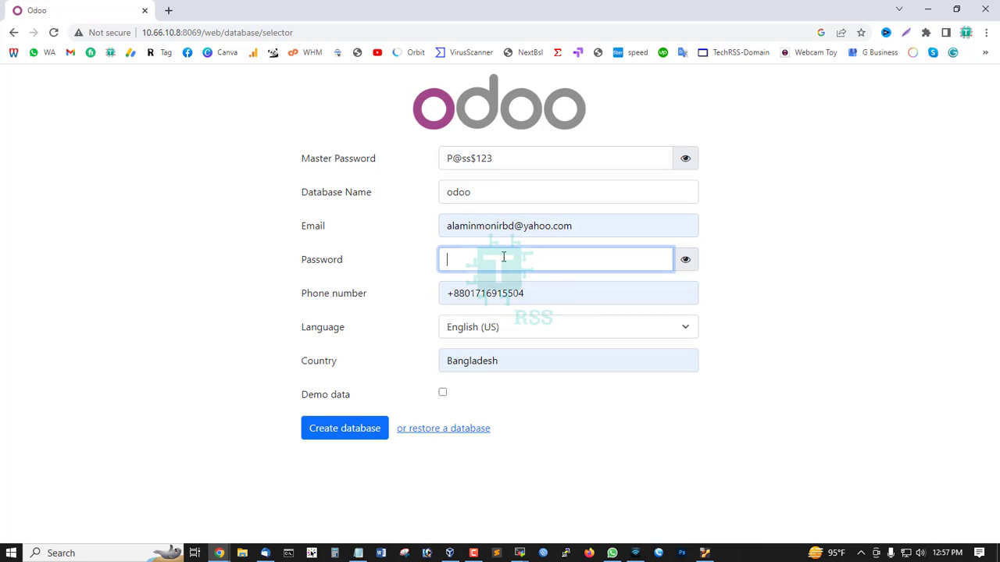
pyautogui.click(443, 393)
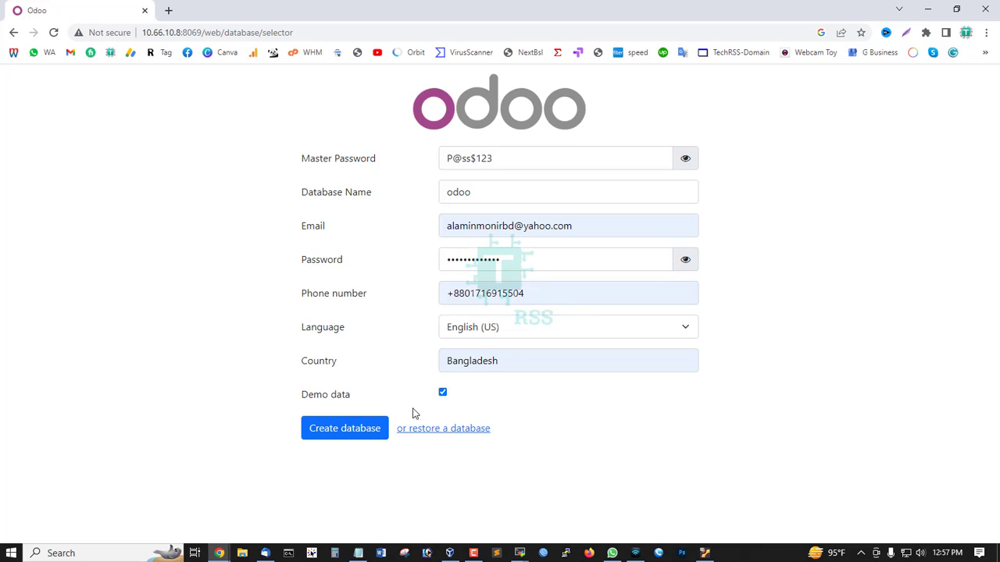
pyautogui.click(331, 431)
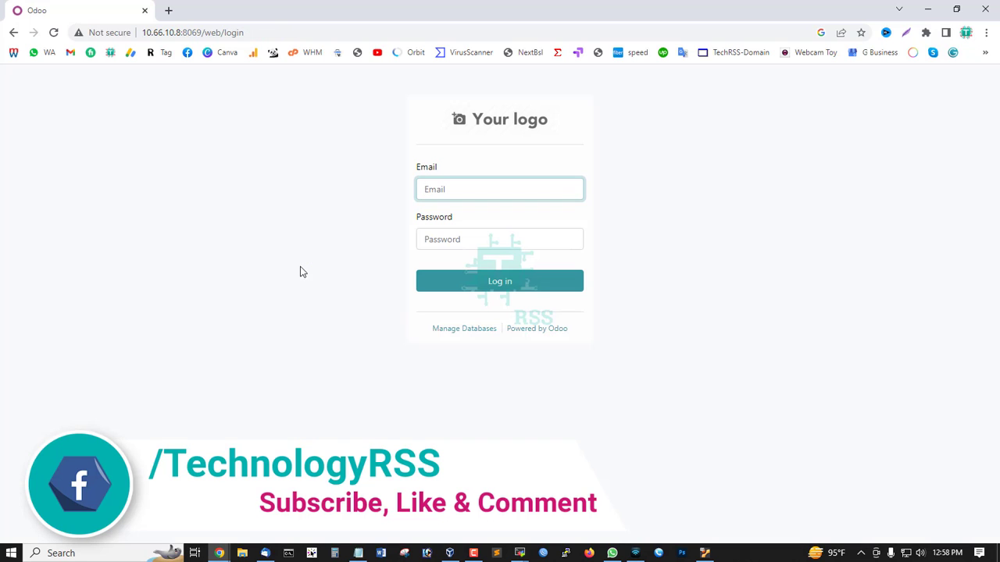
# - Log in with the saved admin e-mail and the account password
pyautogui.click(489, 190)
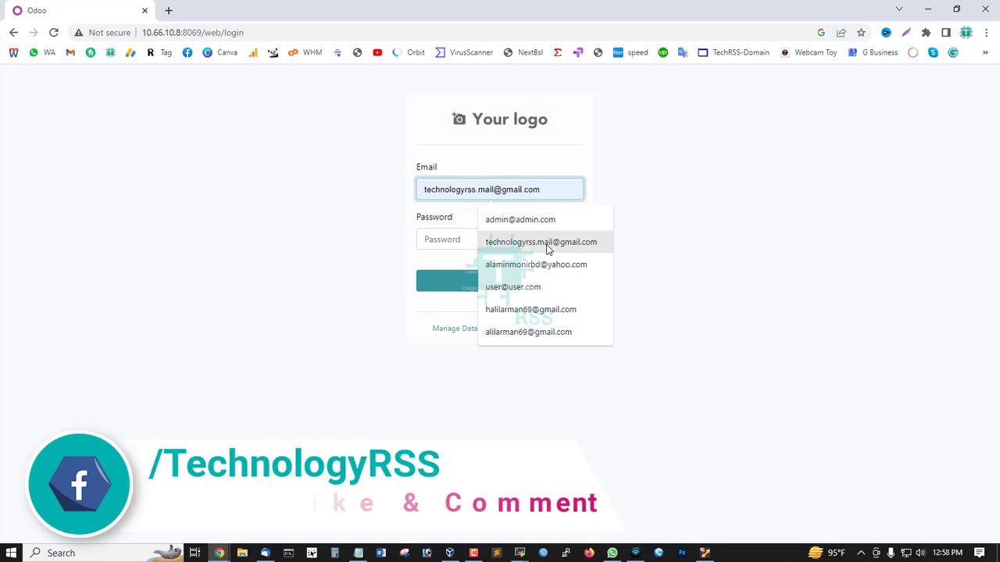
pyautogui.click(539, 265)
pyautogui.click(502, 244)
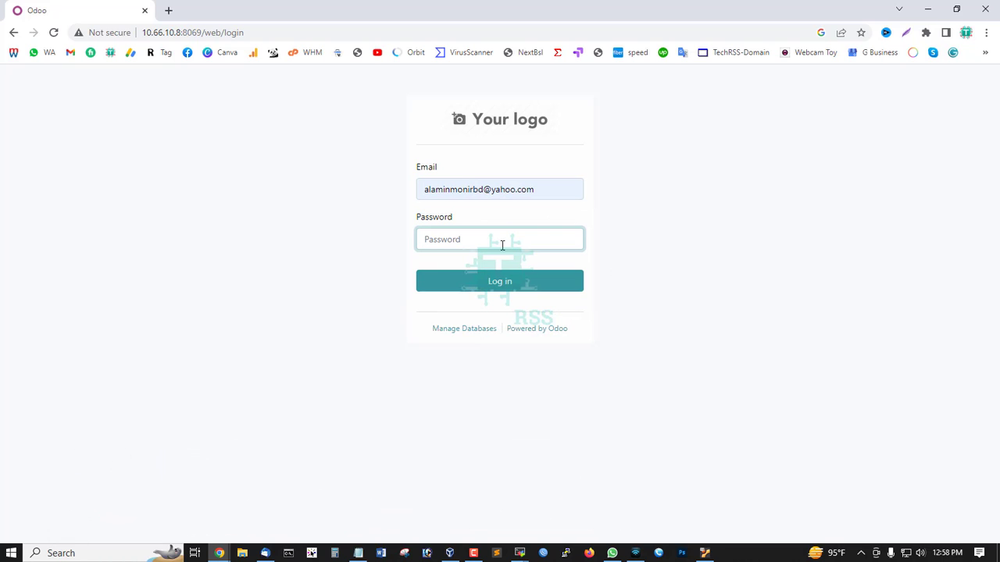
pyautogui.write('•')
pyautogui.press('Return')
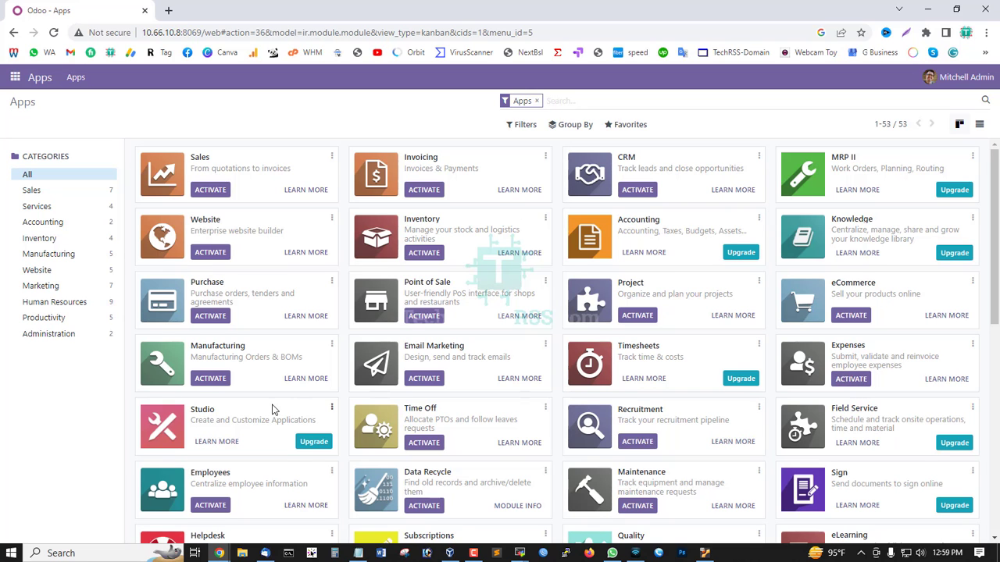
# - Browse the 53 Odoo apps down and back to the top, then minimize Chrome
pyautogui.scroll(-5, 520, 357)
pyautogui.scroll(-1, 528, 357)
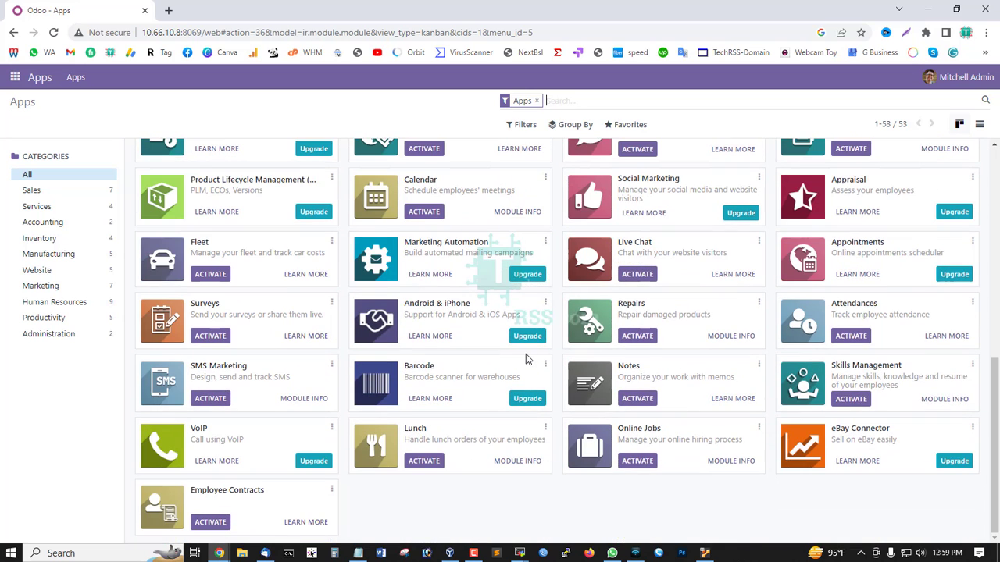
pyautogui.scroll(3, 492, 392)
pyautogui.scroll(5, 492, 393)
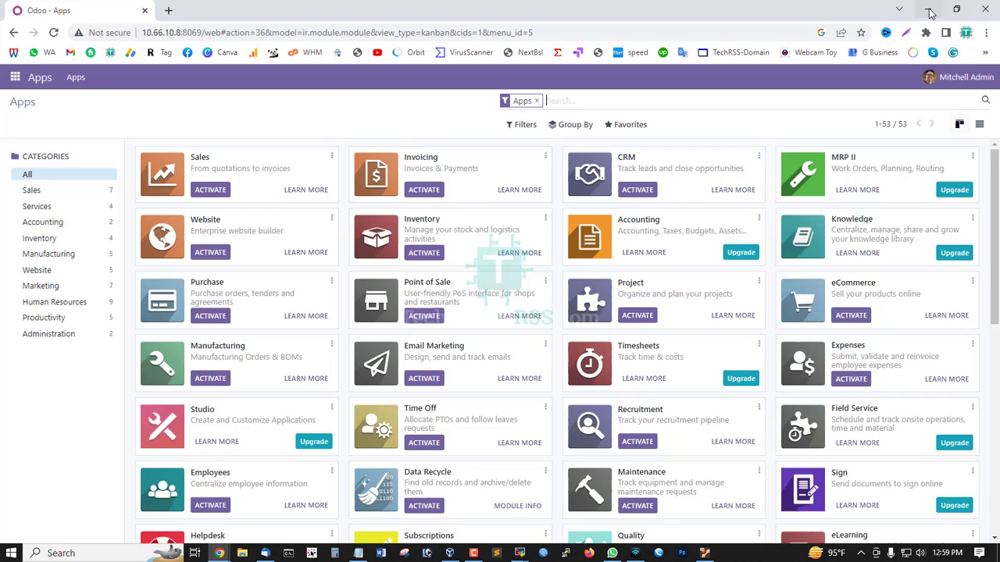
pyautogui.click(927, 9)
# - Minimize the Notepad install notes and the MobaXterm terminal to reveal the desktop
pyautogui.click(925, 12)
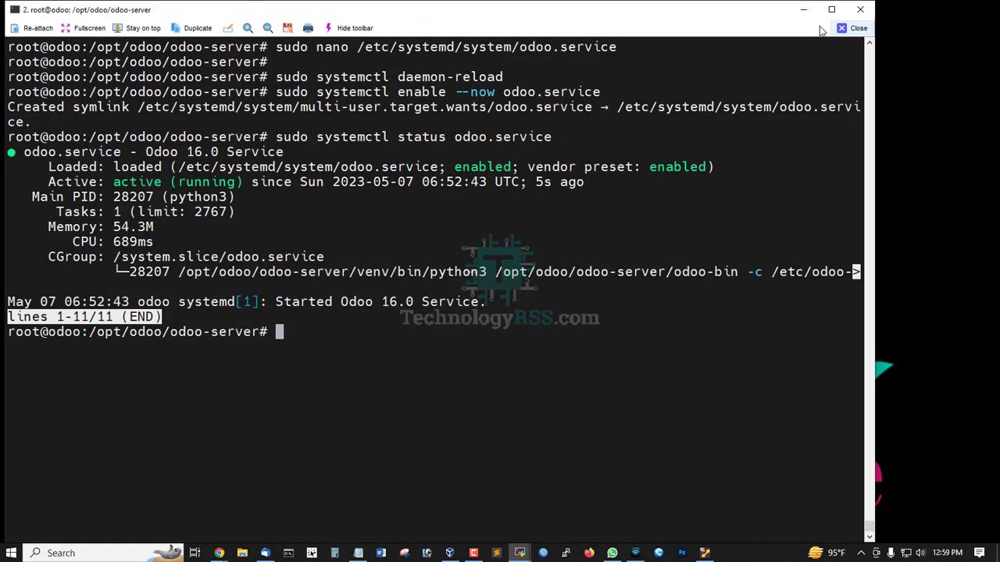
pyautogui.click(803, 12)
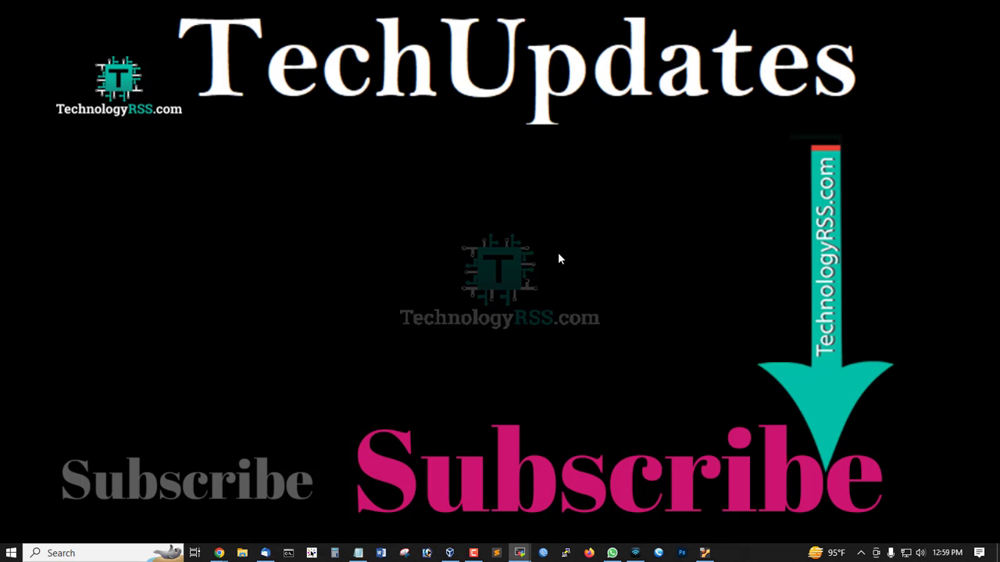